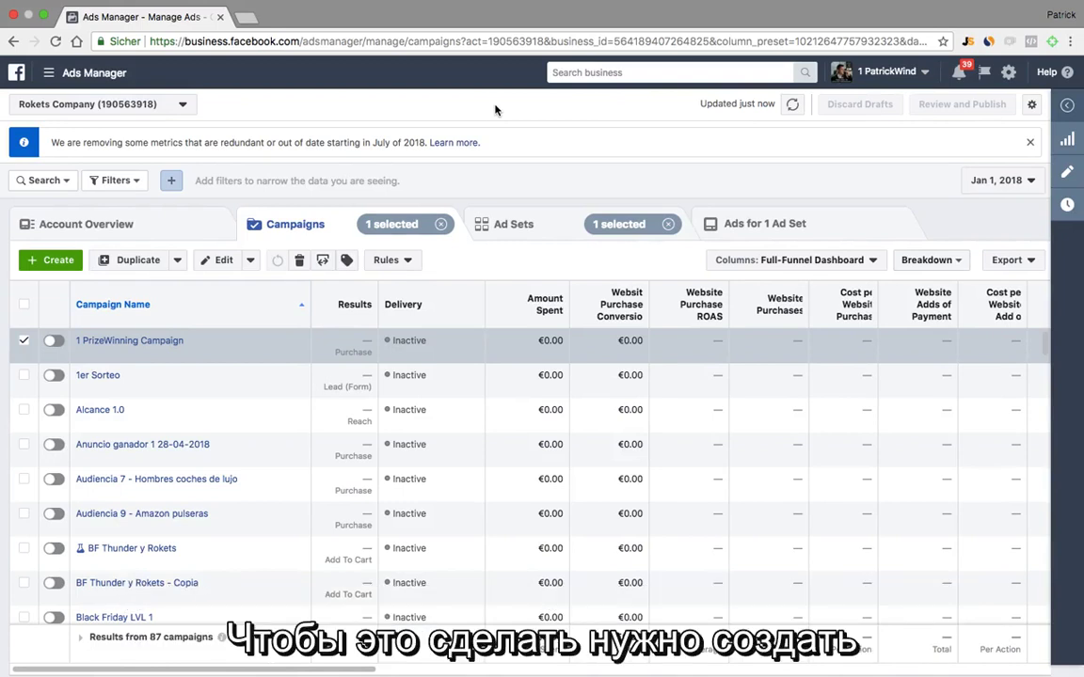
Step: Open 1 PrizeWinning Campaign, review the Instagram Stories ad set settings, then view its empty ads list
click(129, 341)
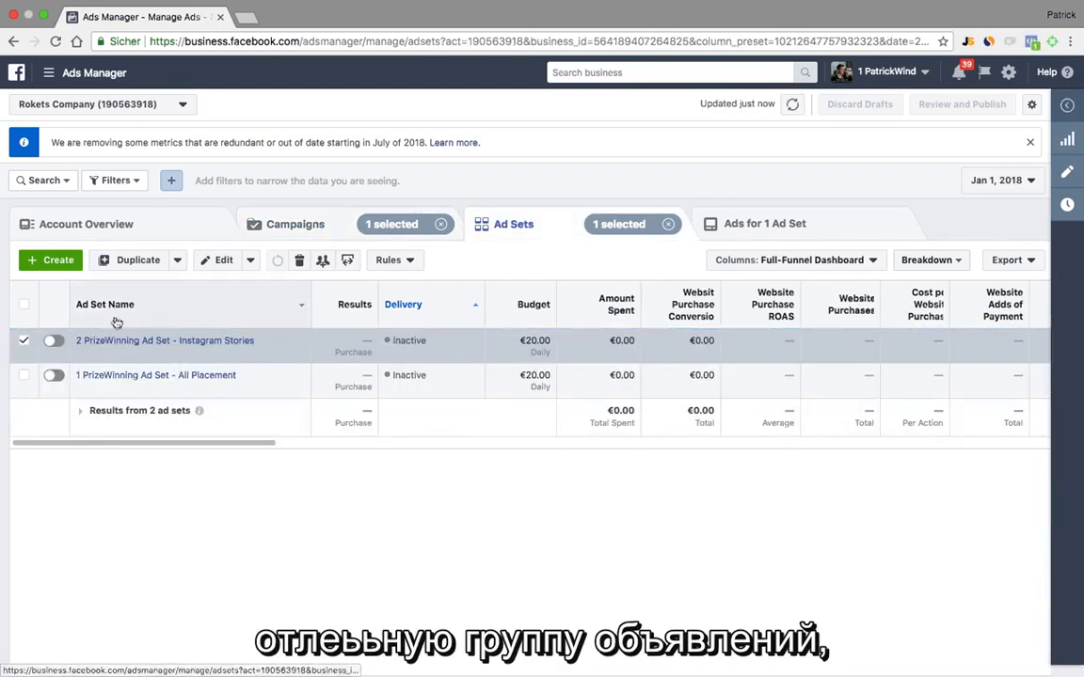
click(23, 345)
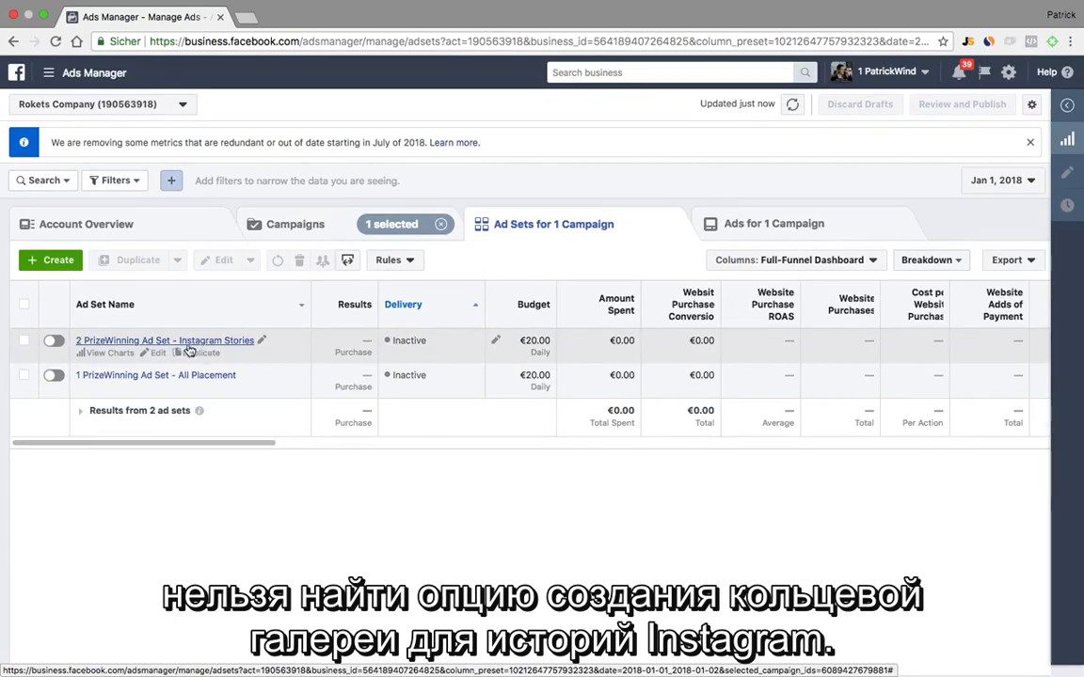
click(160, 353)
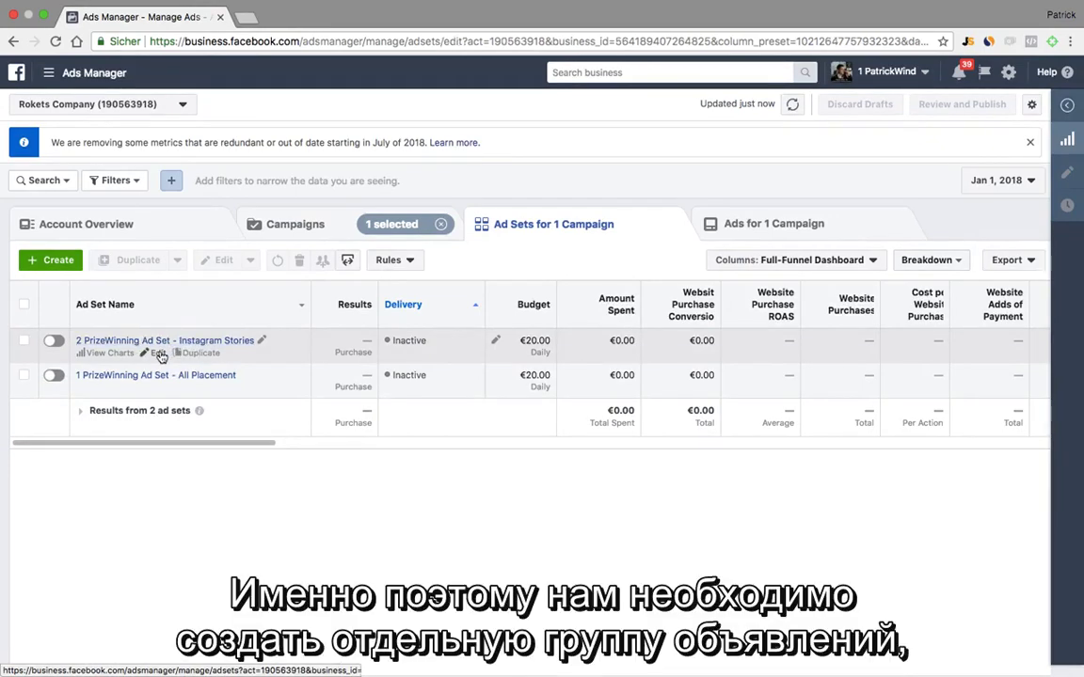
scroll(579, 351, down, 5)
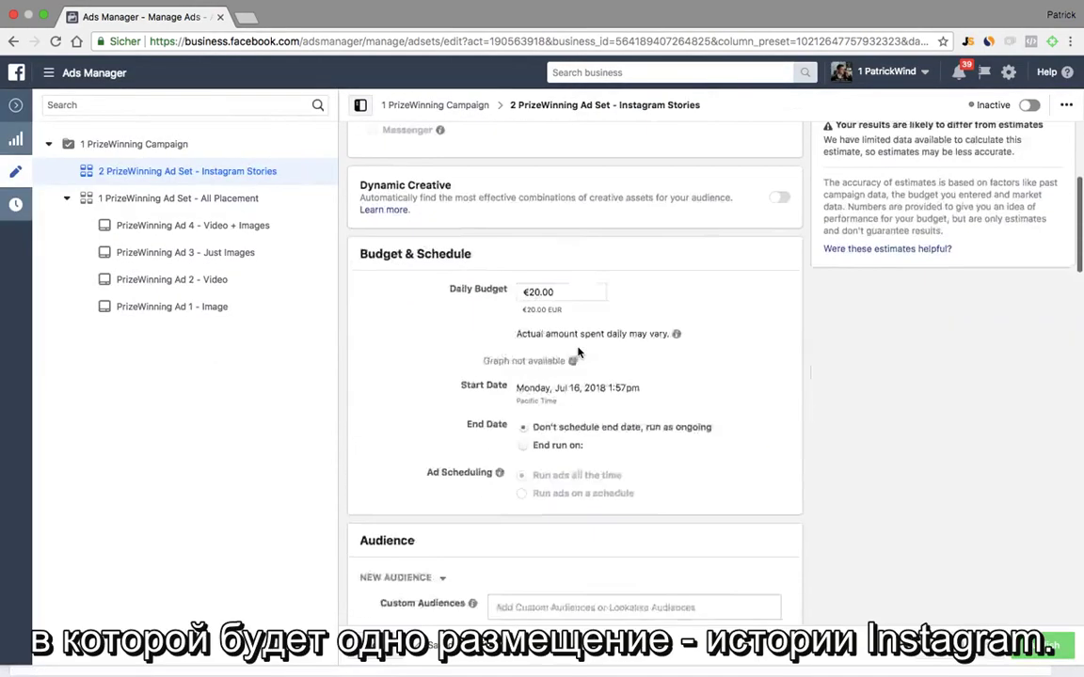
scroll(578, 351, down, 10)
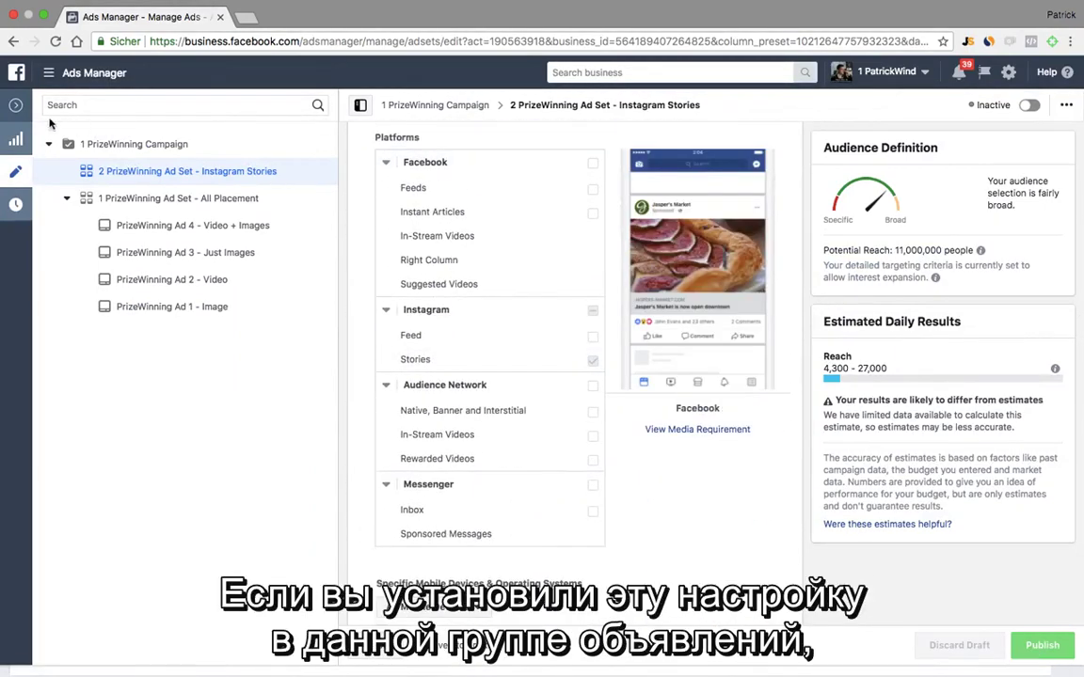
click(15, 105)
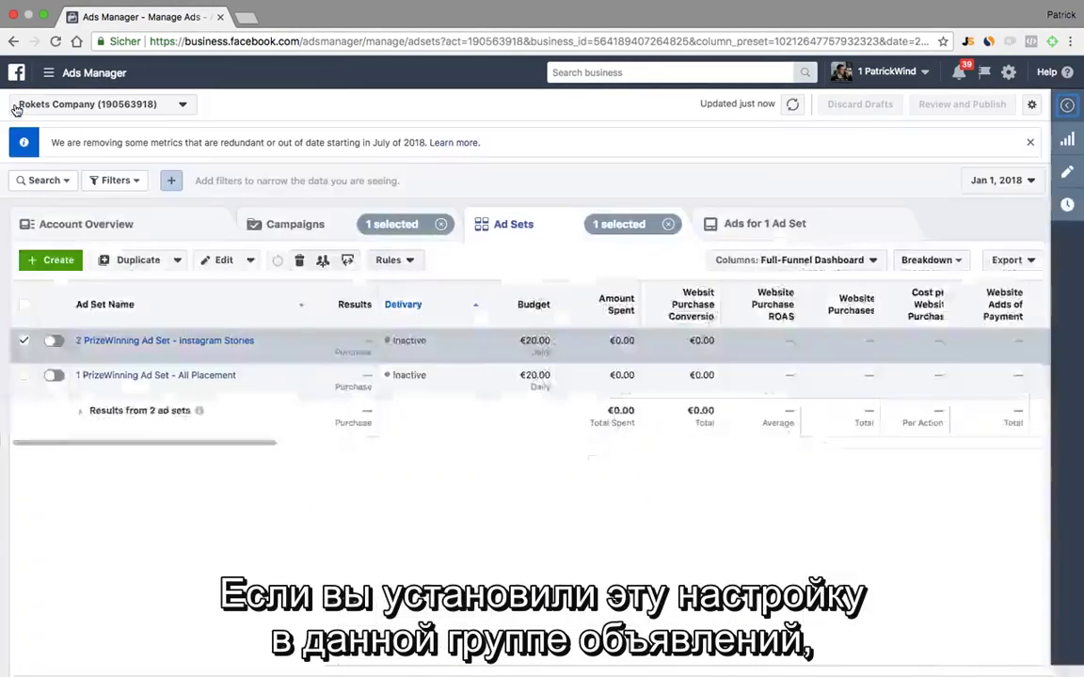
click(179, 340)
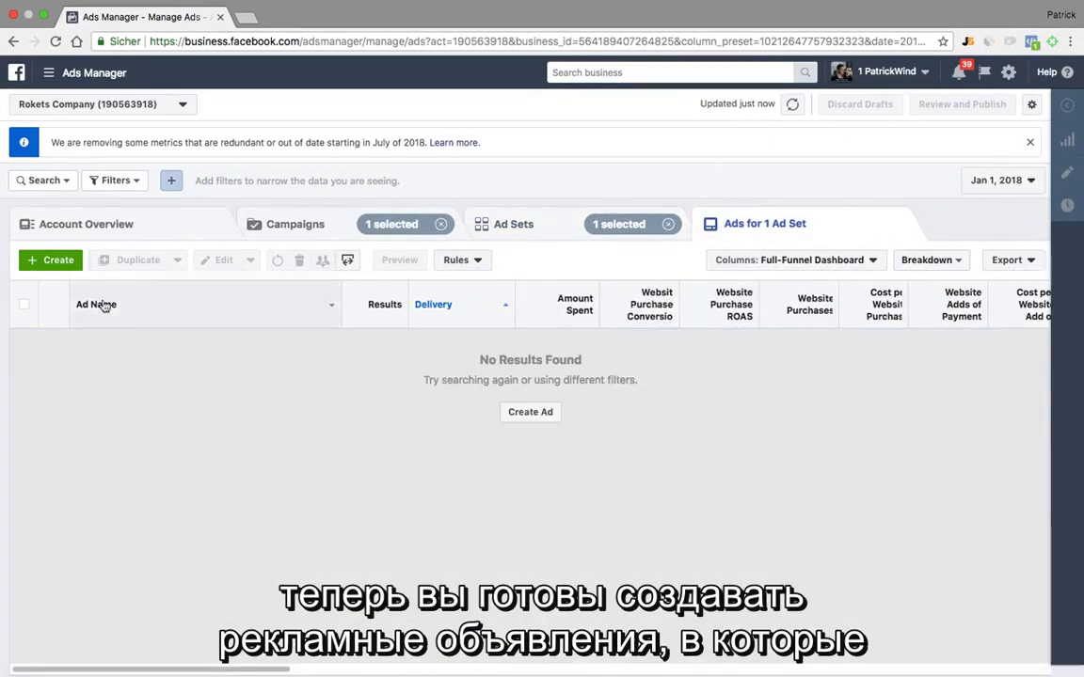
Step: Start a new ad in the existing ad set using the roketsco Instagram account
click(55, 260)
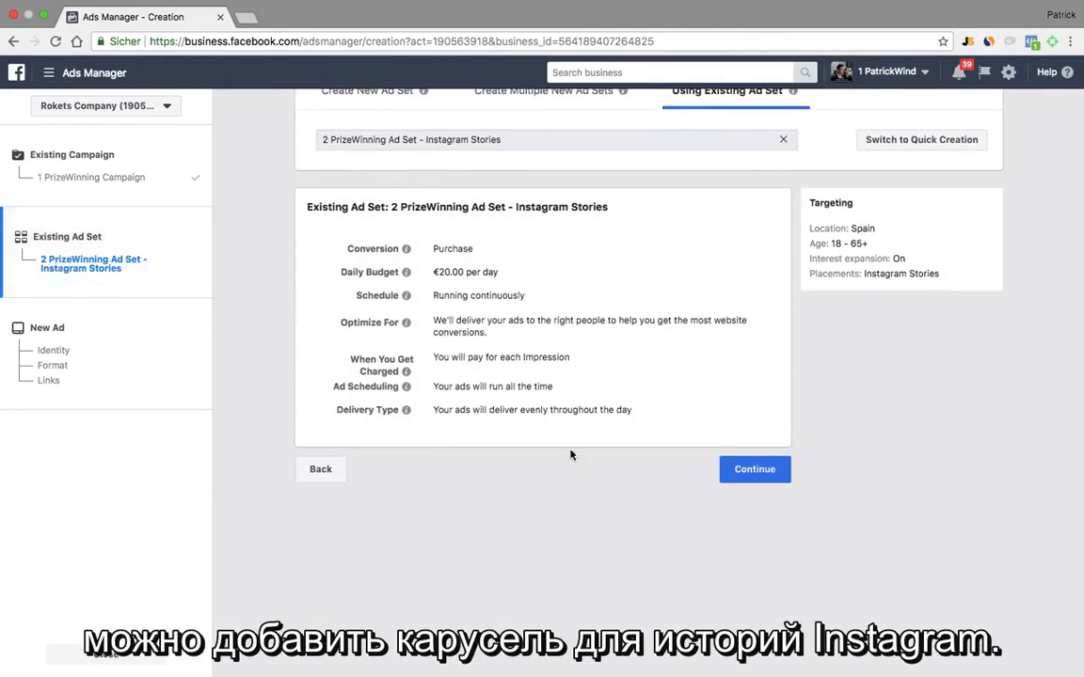
click(741, 476)
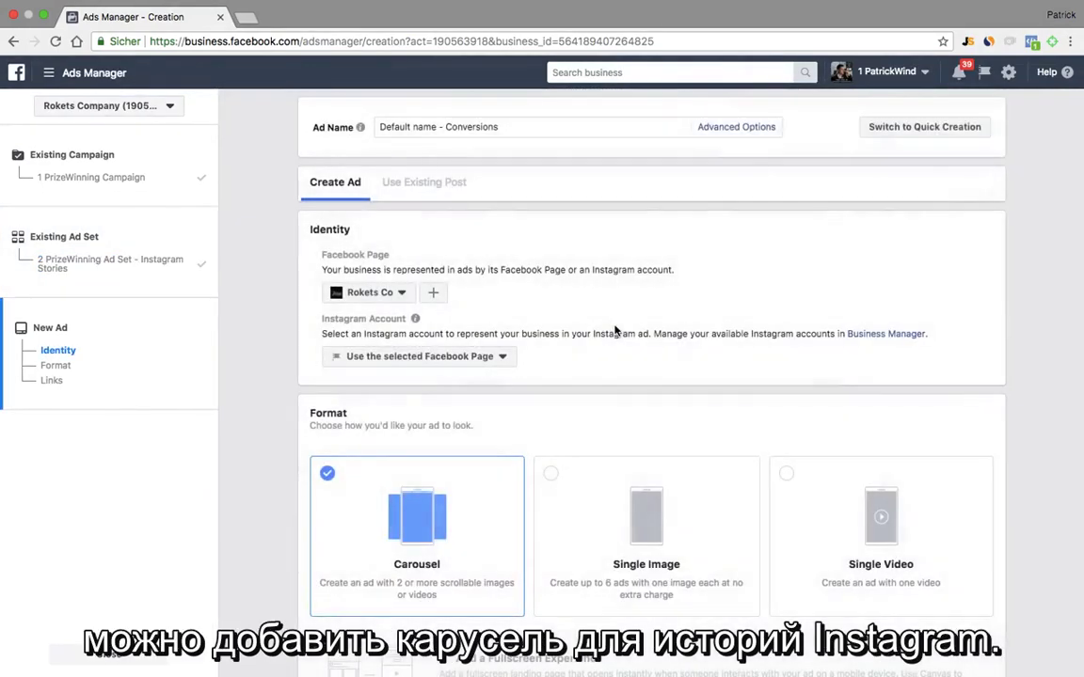
scroll(609, 350, down, 2)
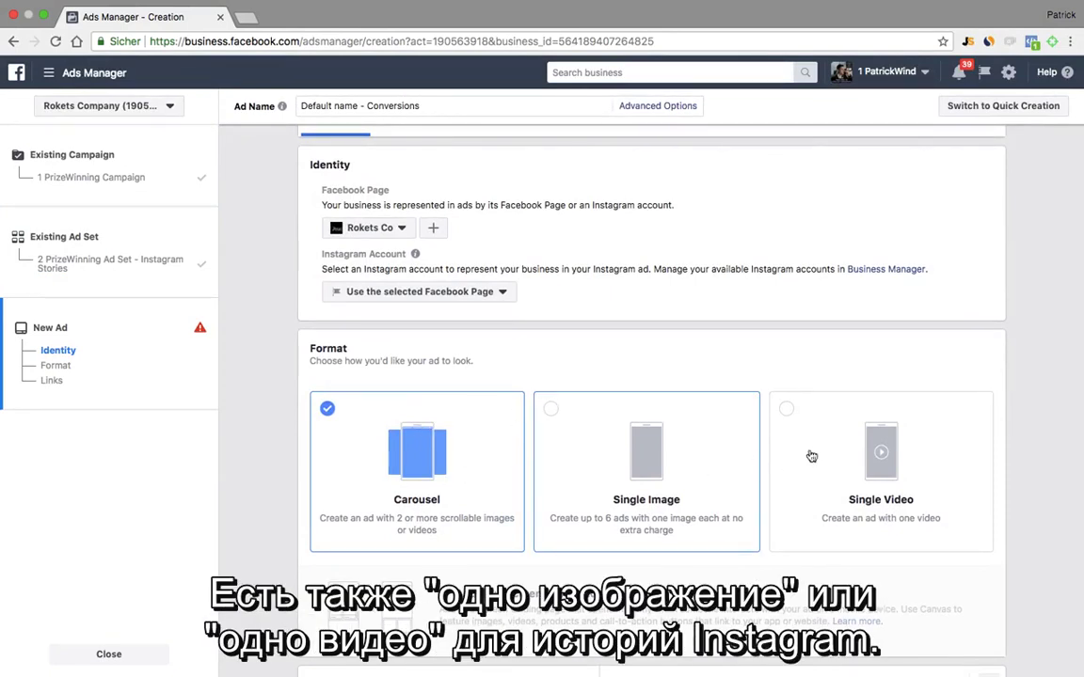
click(411, 295)
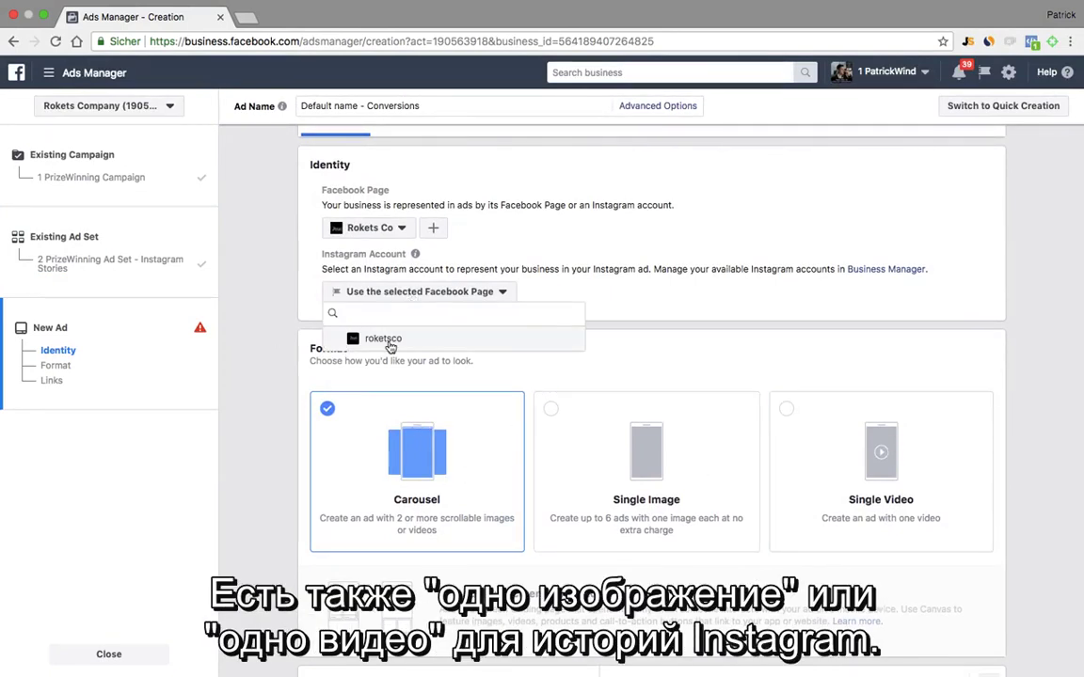
click(386, 340)
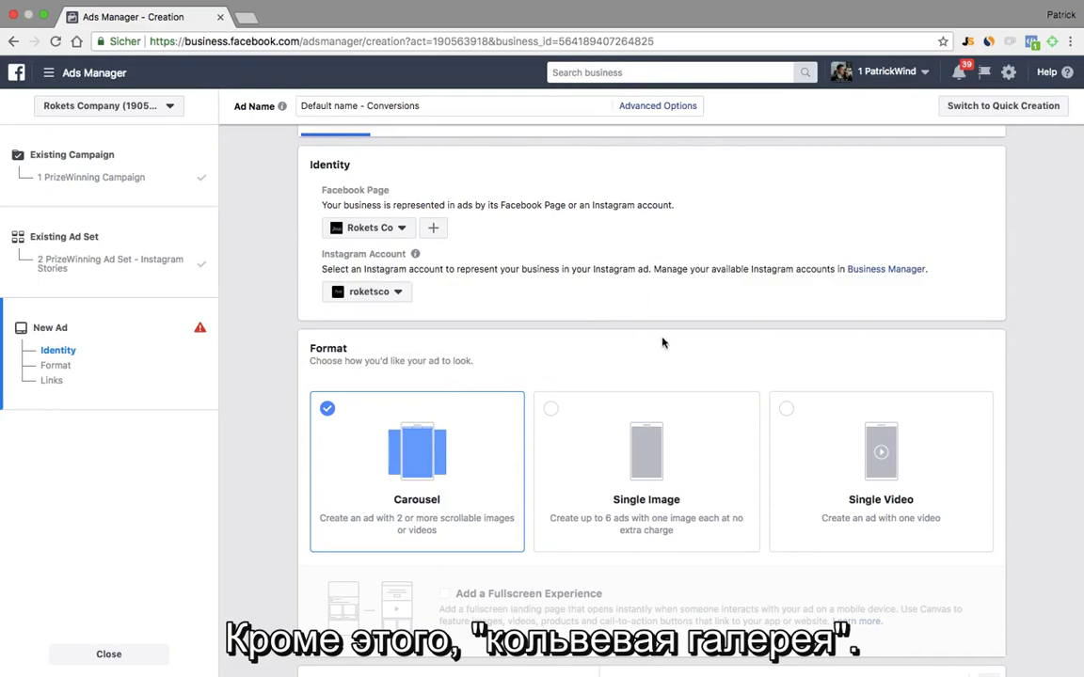
scroll(663, 343, down, 3)
Step: Make it a Single Image ad using the 720×1280 bracelet image from the library
click(664, 295)
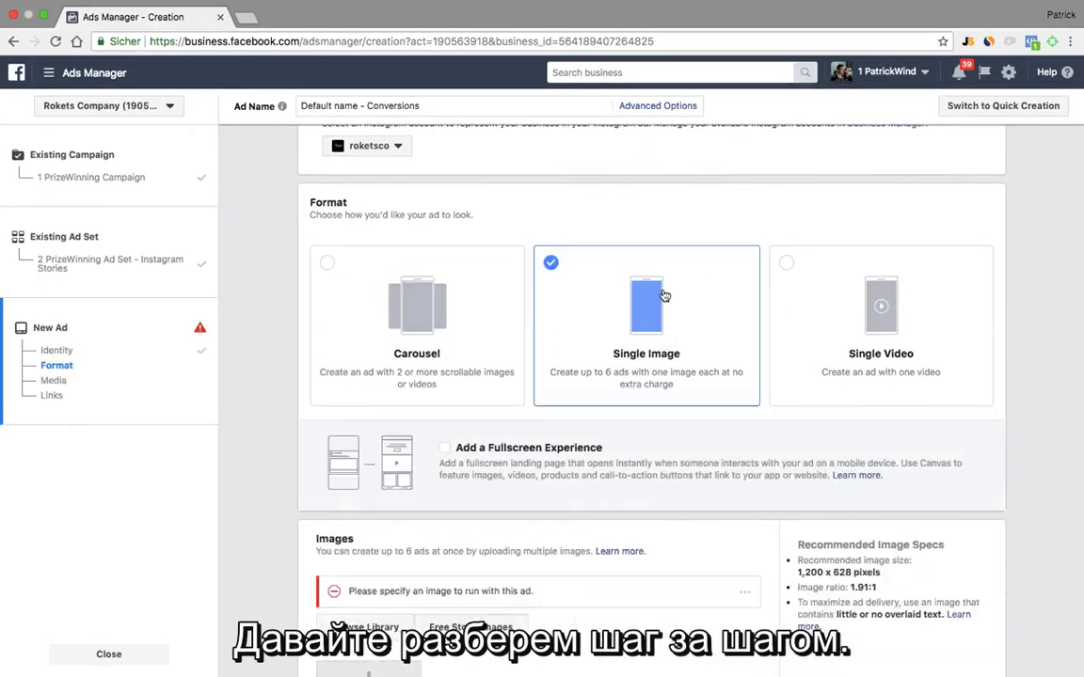
scroll(659, 235, down, 2)
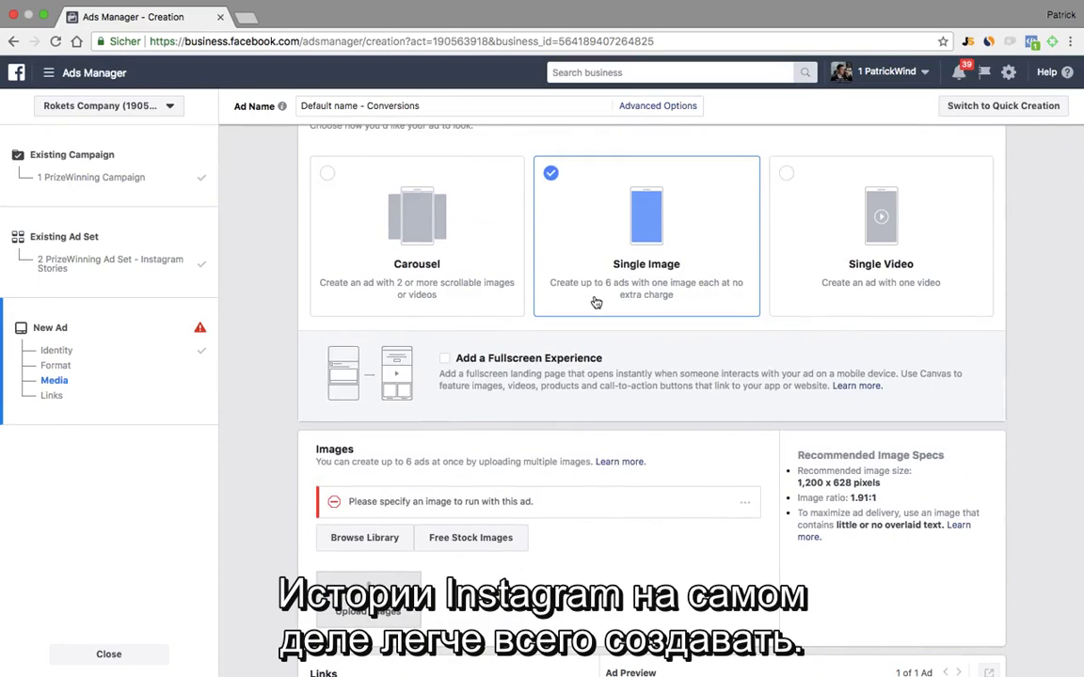
scroll(596, 302, down, 3)
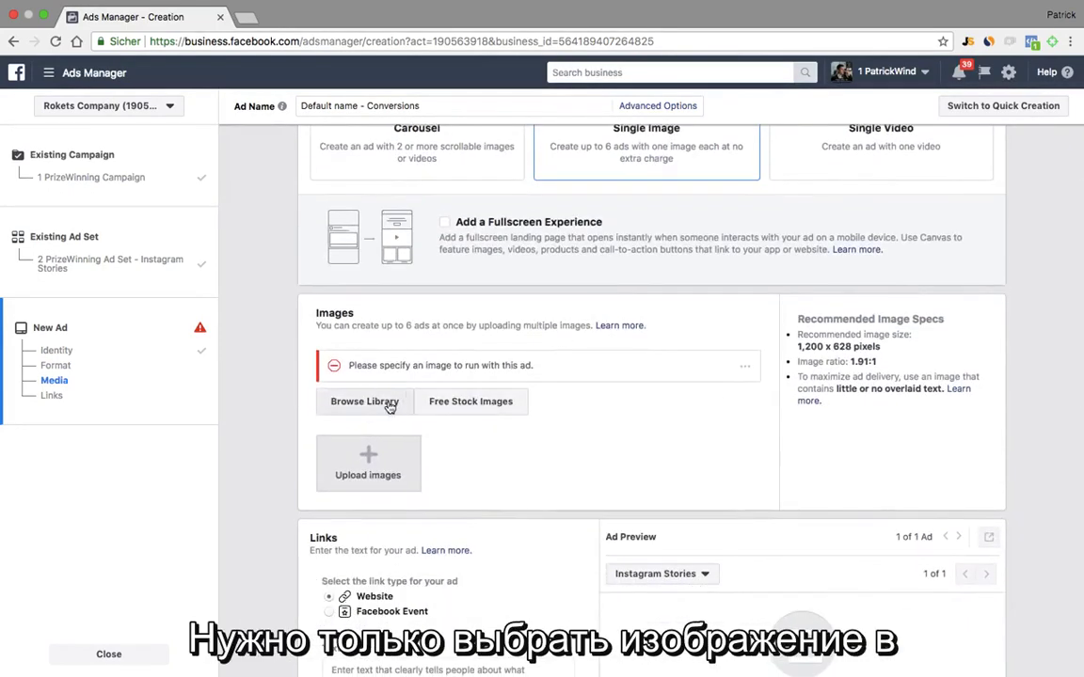
click(389, 406)
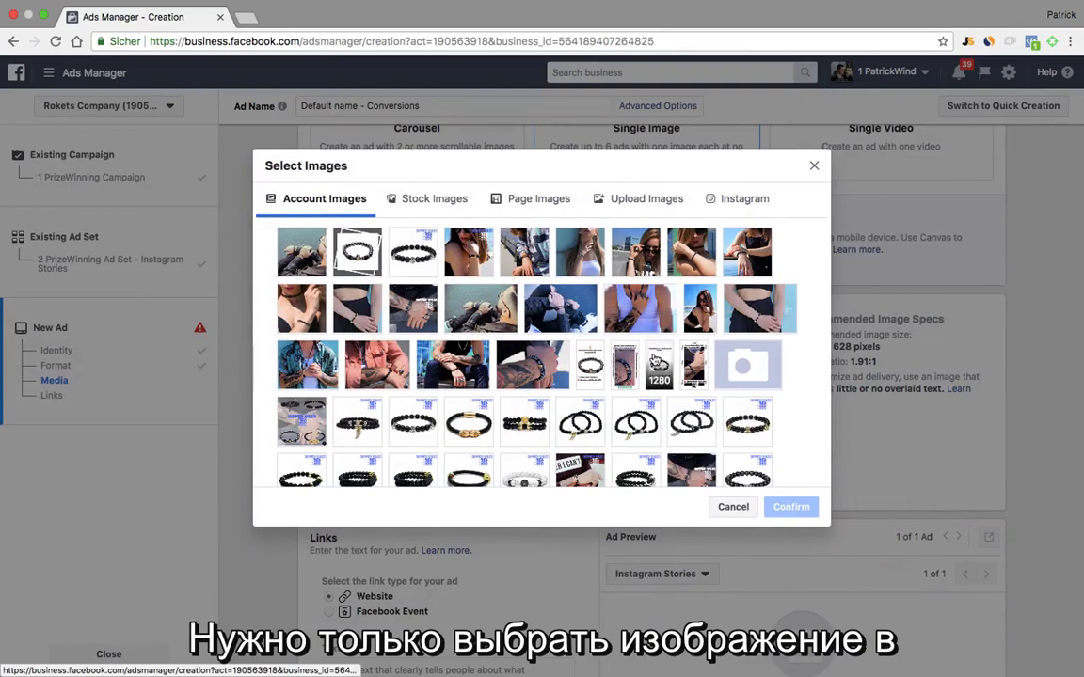
click(658, 362)
click(790, 506)
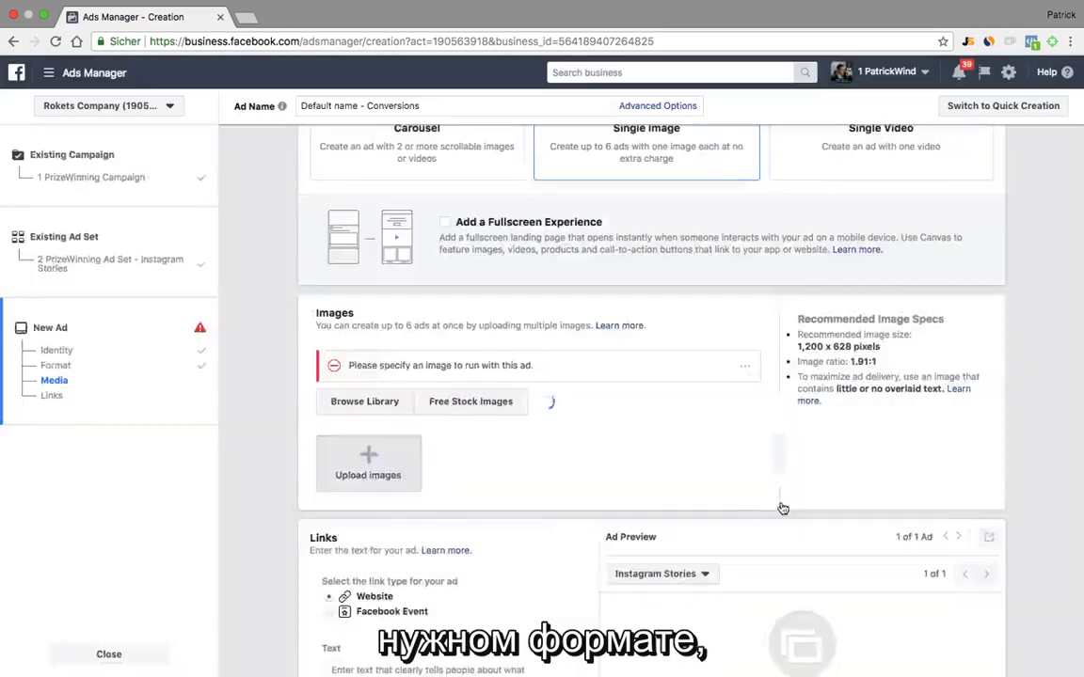
scroll(629, 322, down, 3)
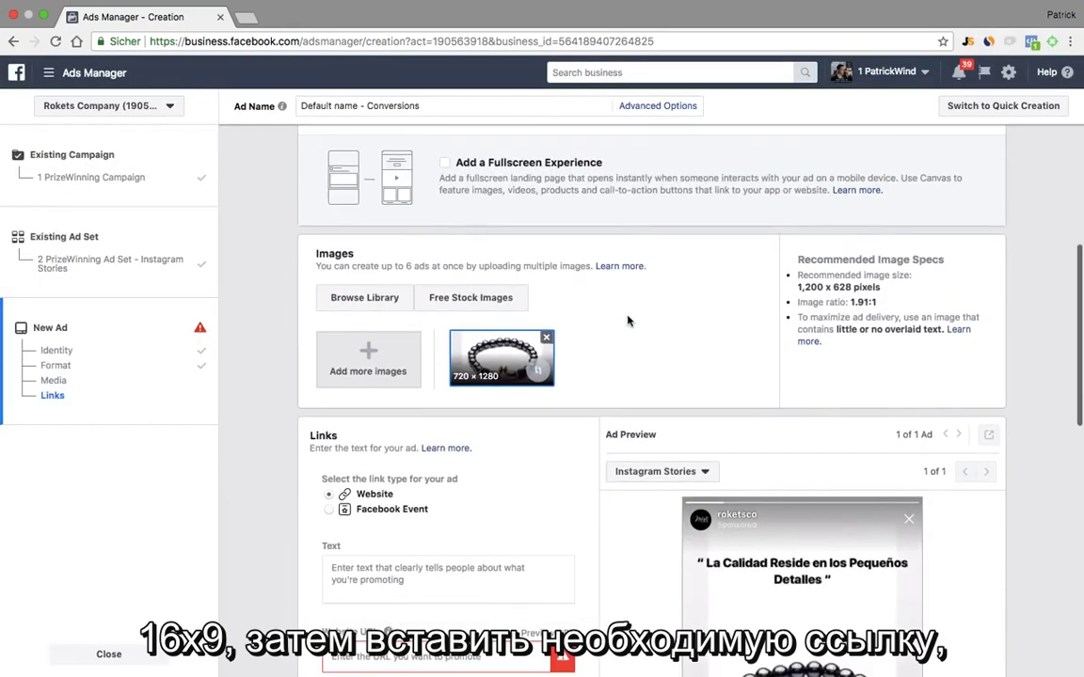
mouse_move(242, 33)
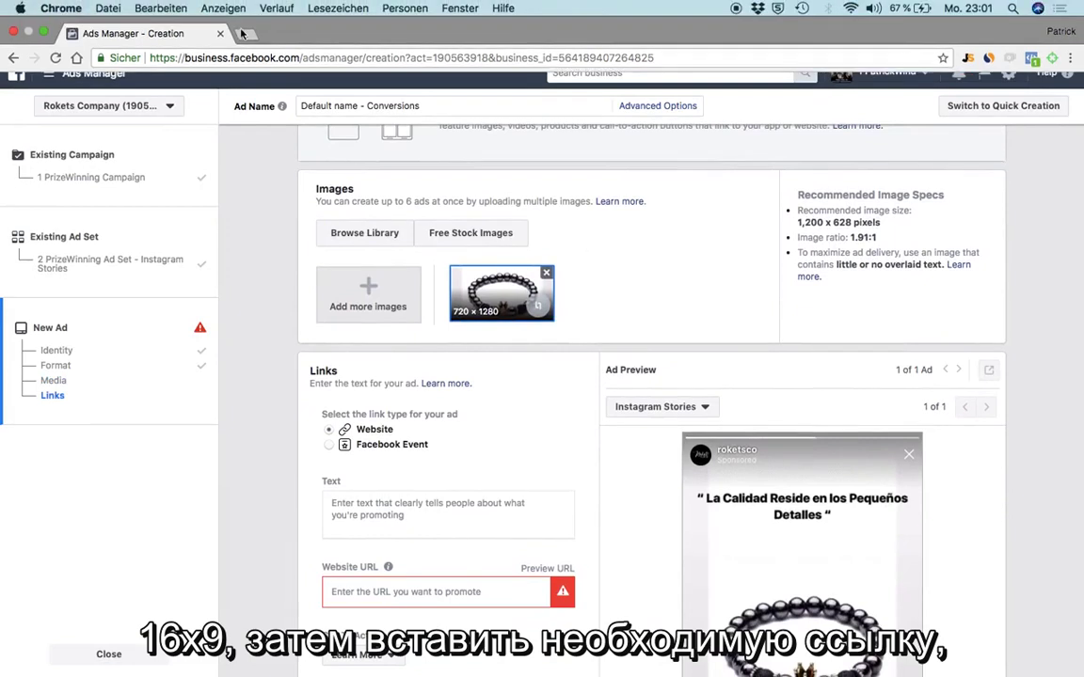
click(385, 590)
text(www.roket)
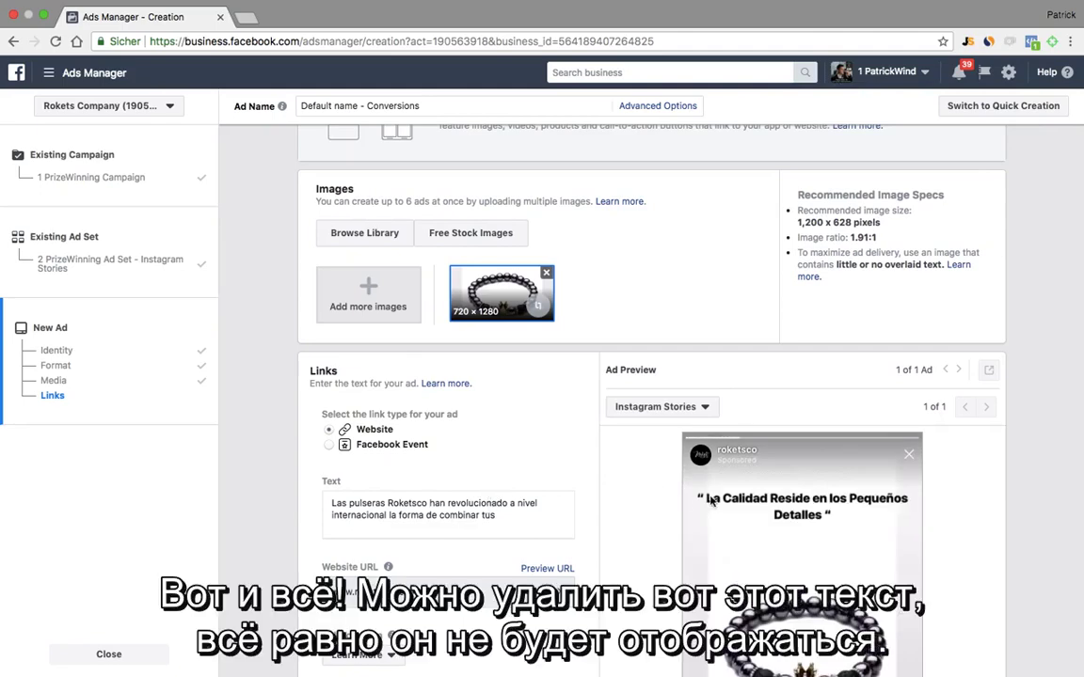
scroll(712, 501, down, 5)
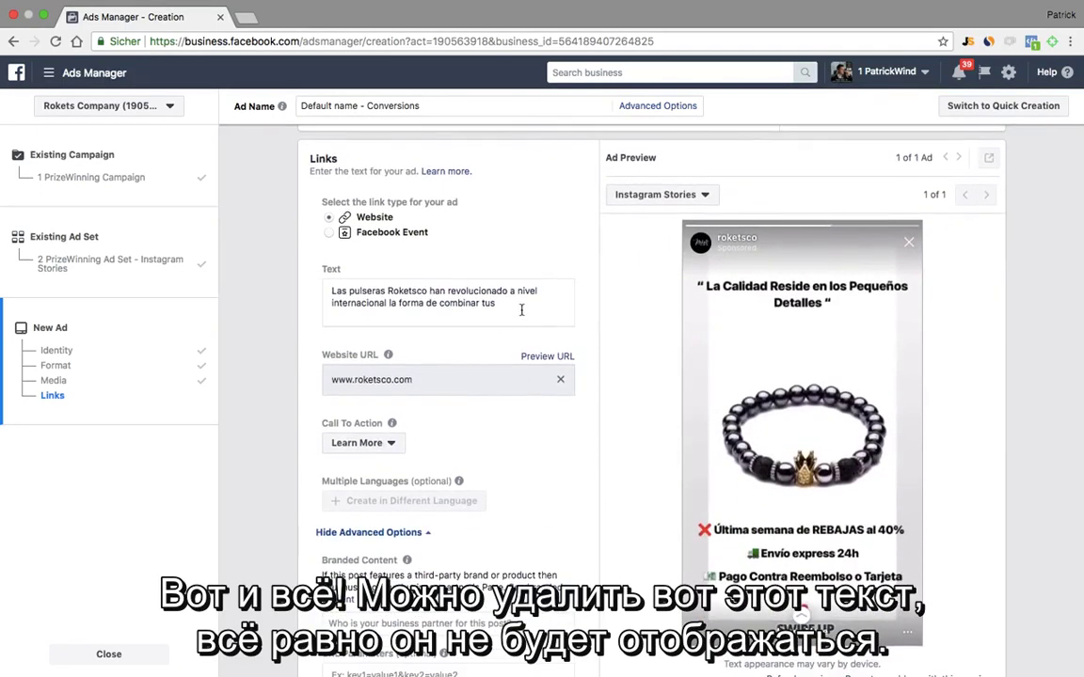
Step: Delete all of the ad's primary text, leaving the field empty
drag(521, 311, 350, 280)
key(BackSpace)
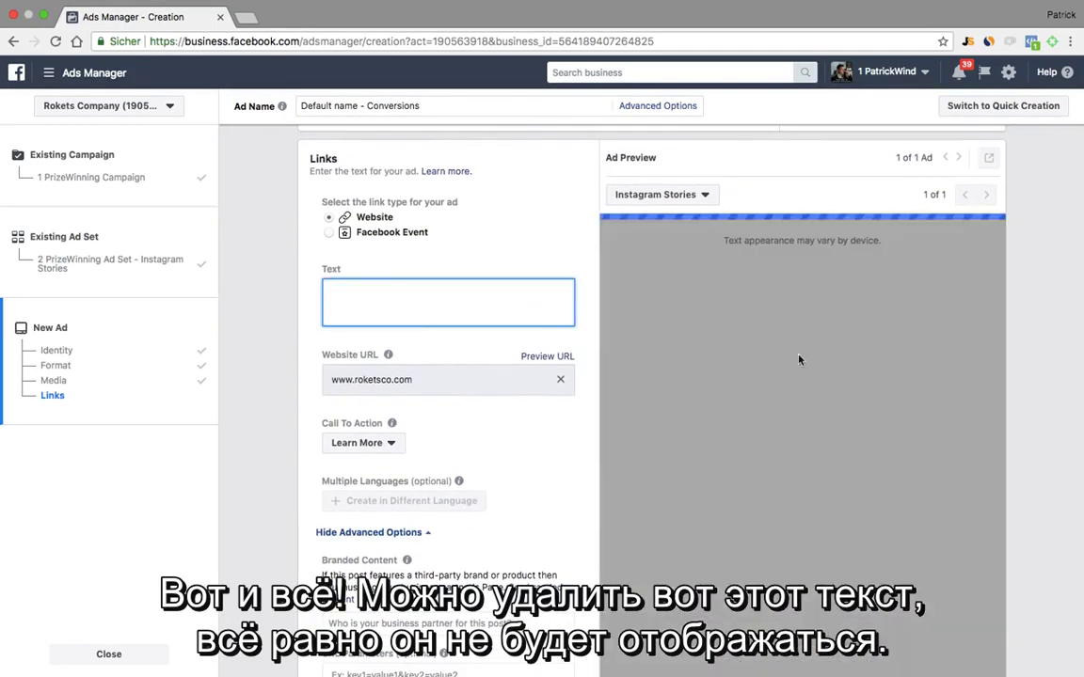
scroll(793, 342, down, 2)
scroll(720, 455, up, 3)
scroll(720, 456, down, 1)
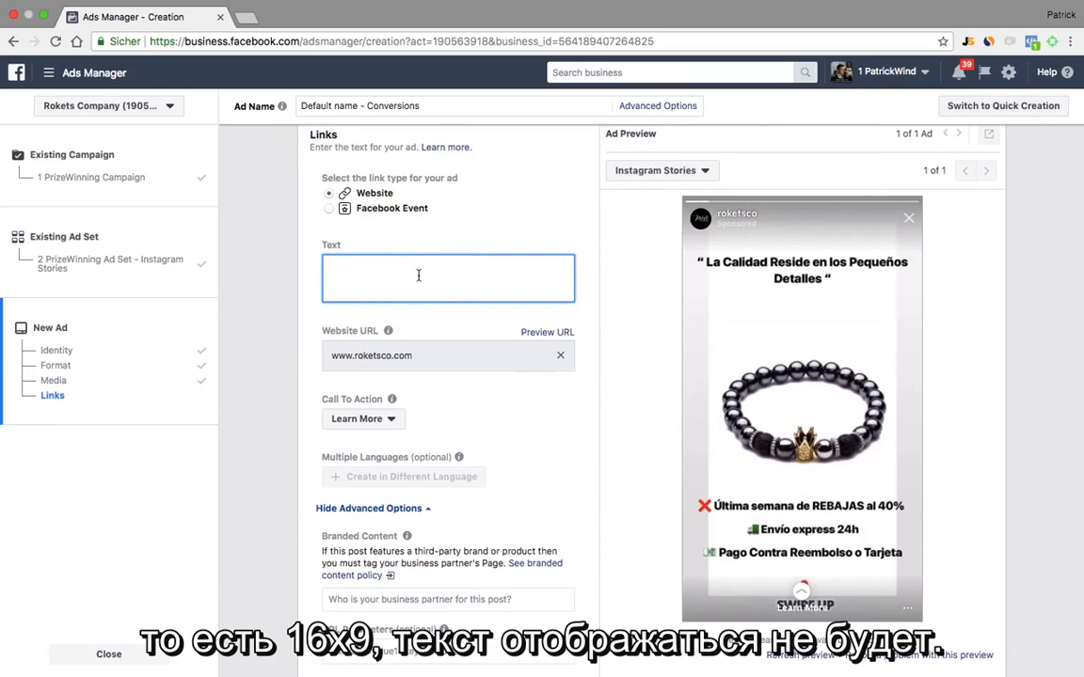
scroll(418, 275, up, 5)
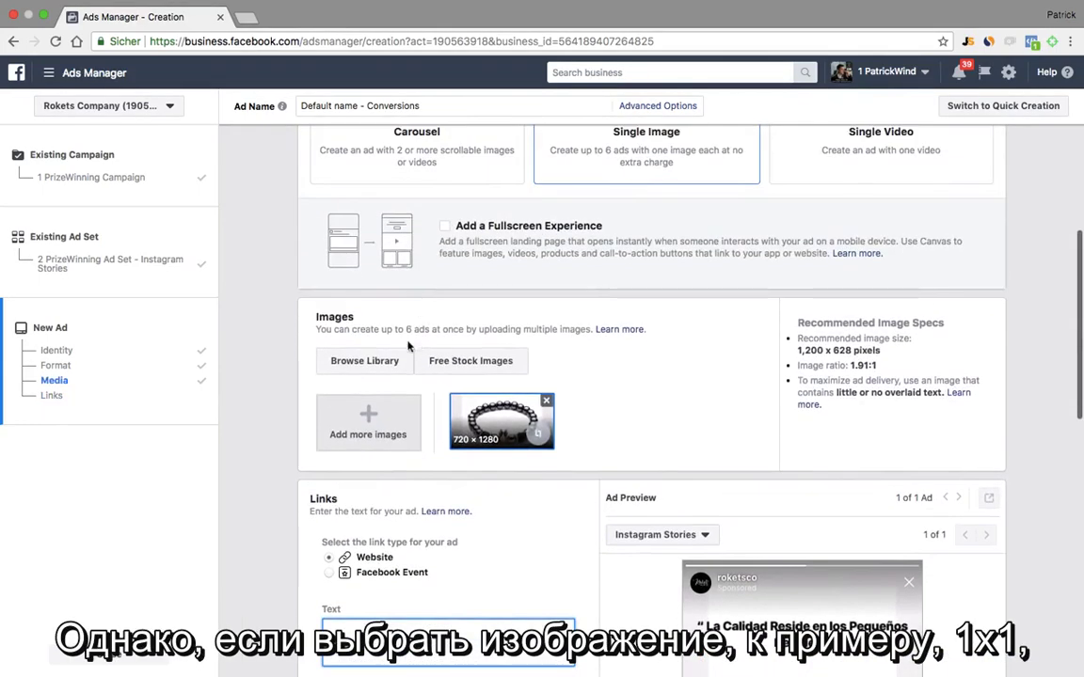
Step: Add the 600×600 bracelet image from the library alongside the existing image
click(372, 364)
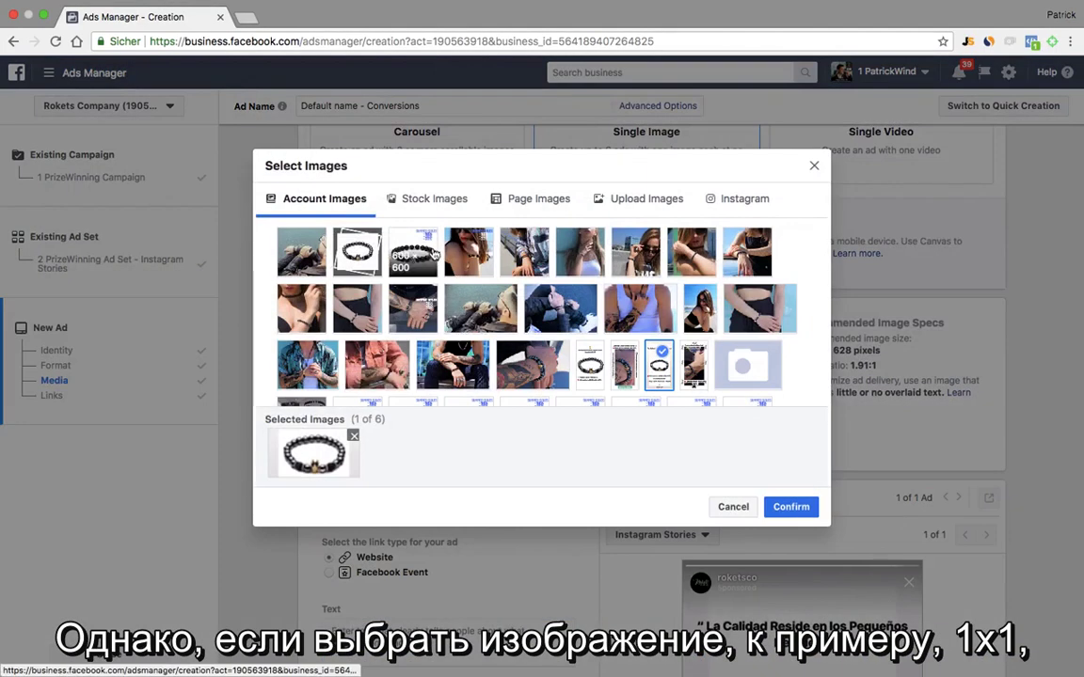
click(421, 246)
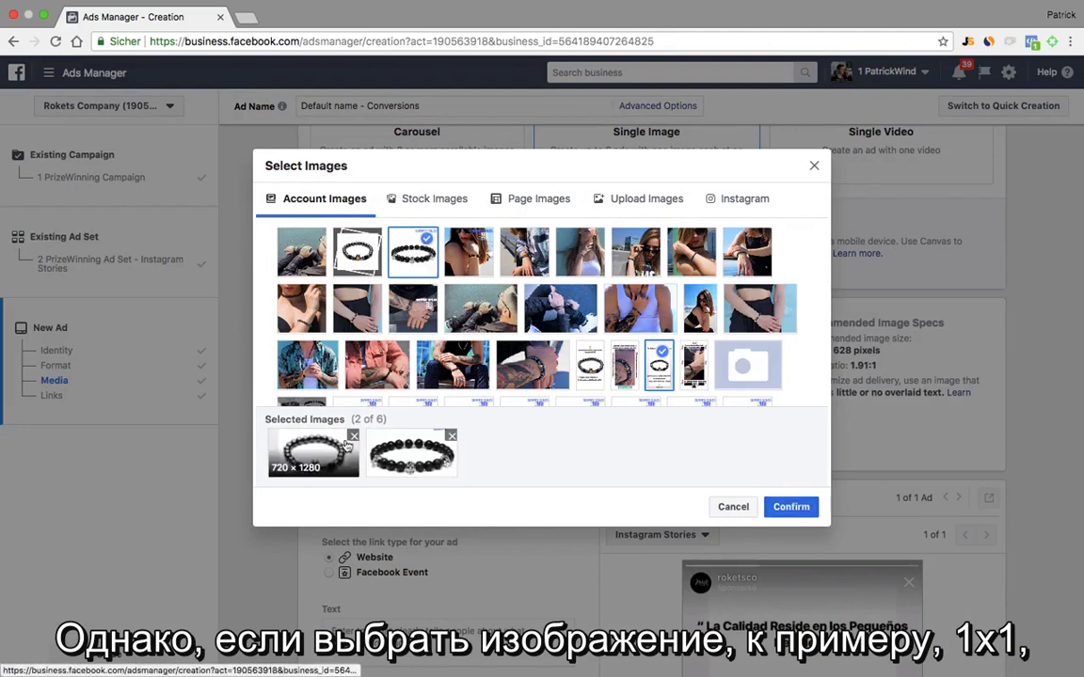
click(353, 436)
click(791, 506)
scroll(583, 395, down, 2)
scroll(643, 271, down, 2)
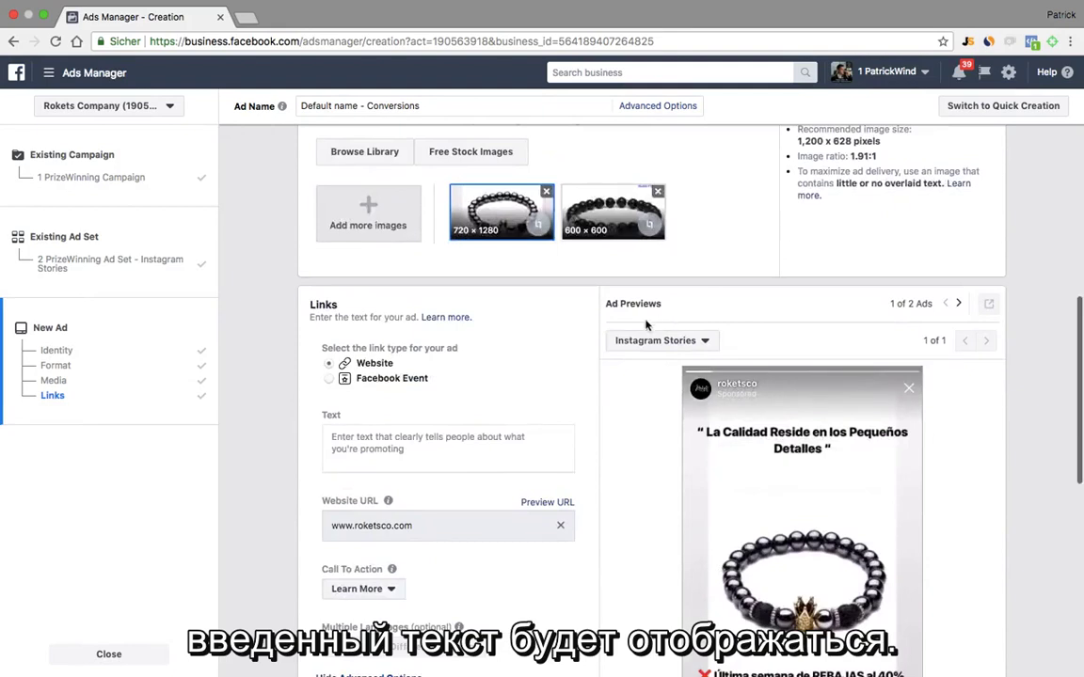
Step: Remove the 720×1280 image and set the primary text to 'Test Test Test'
click(458, 444)
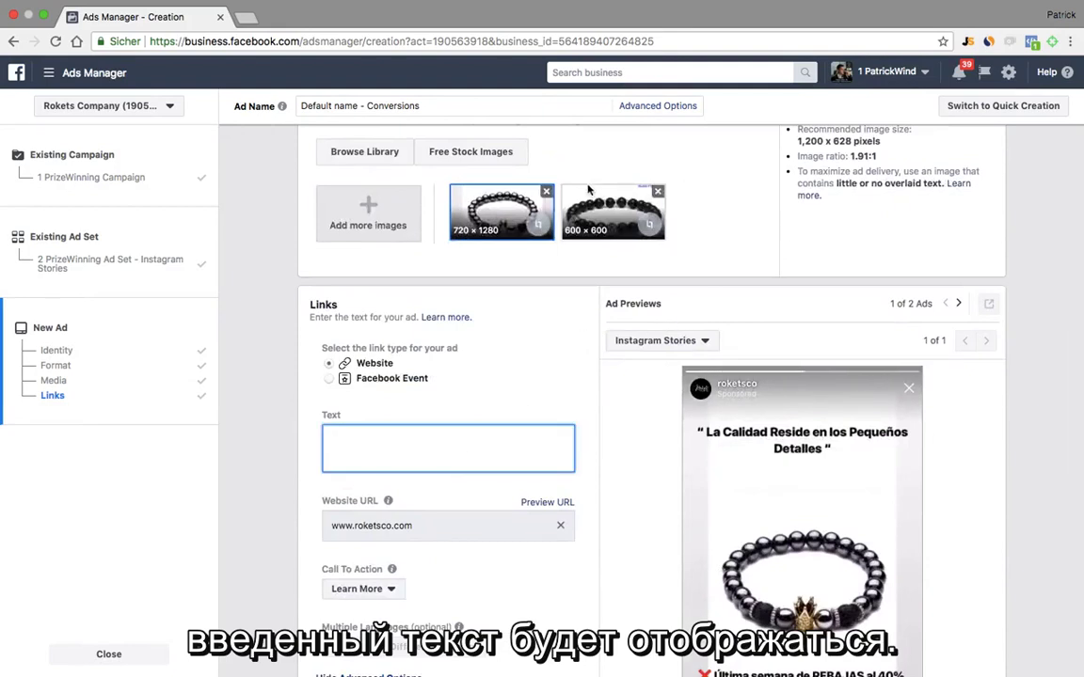
click(546, 192)
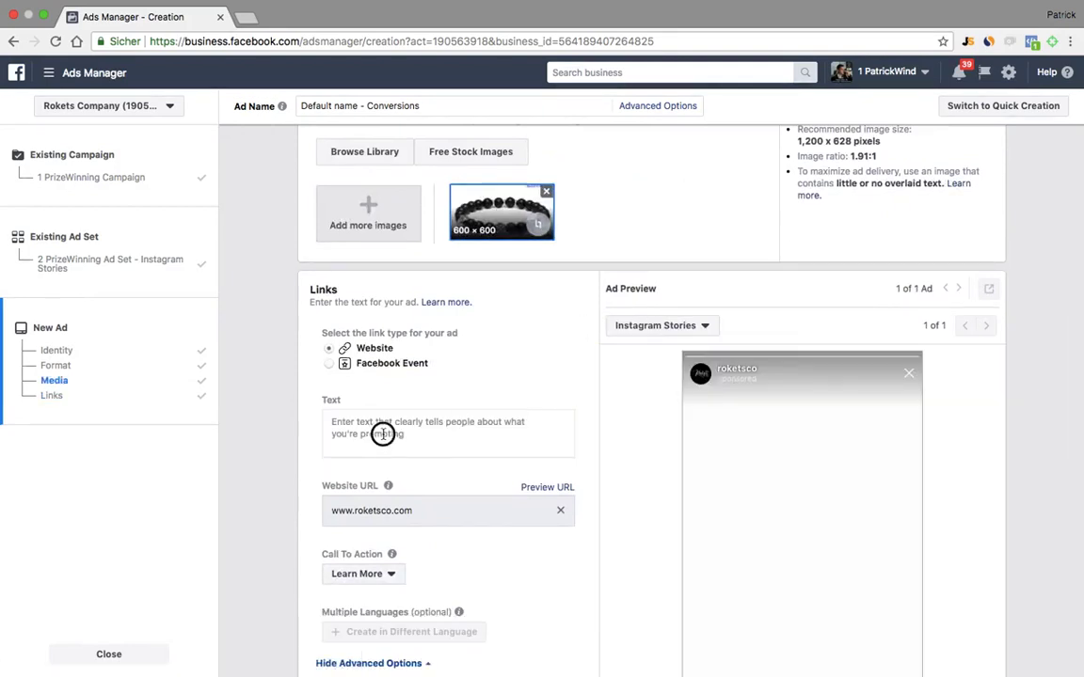
click(381, 435)
text(Tes)
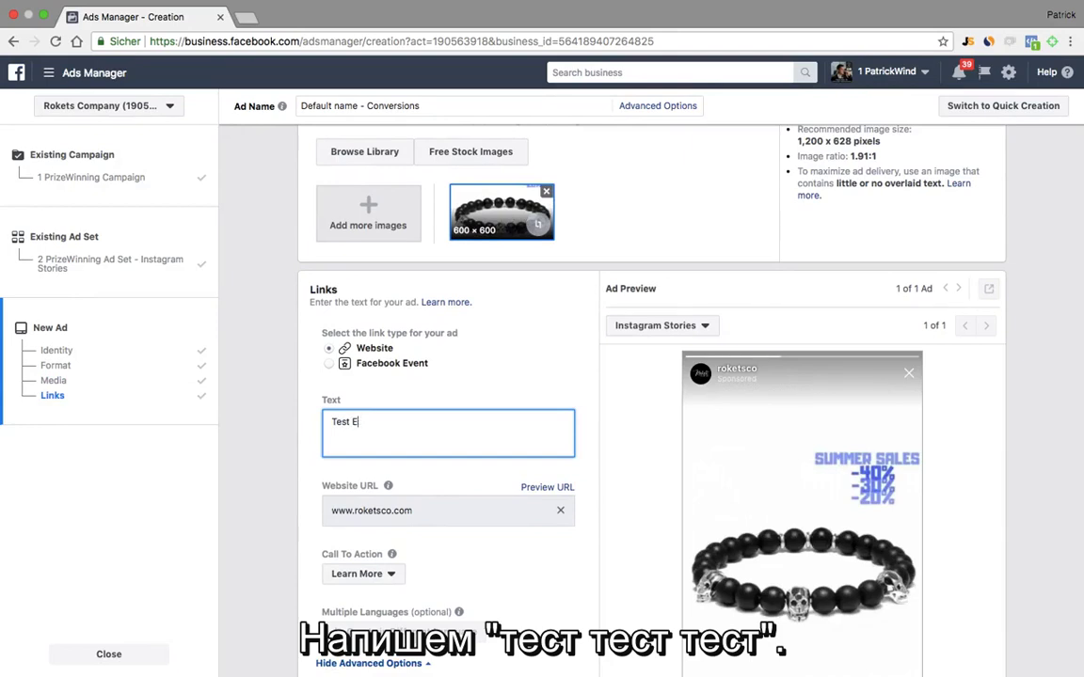
text(t Test Test)
key(BackSpace)
key(BackSpace)
text(est)
scroll(546, 368, down, 3)
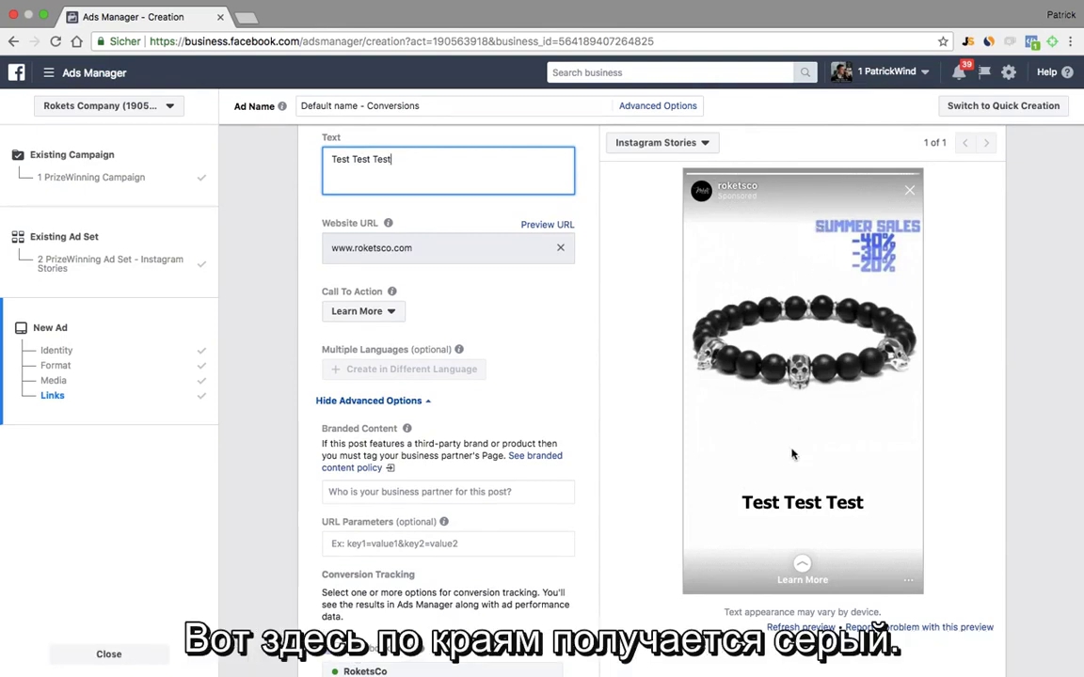
scroll(572, 247, up, 5)
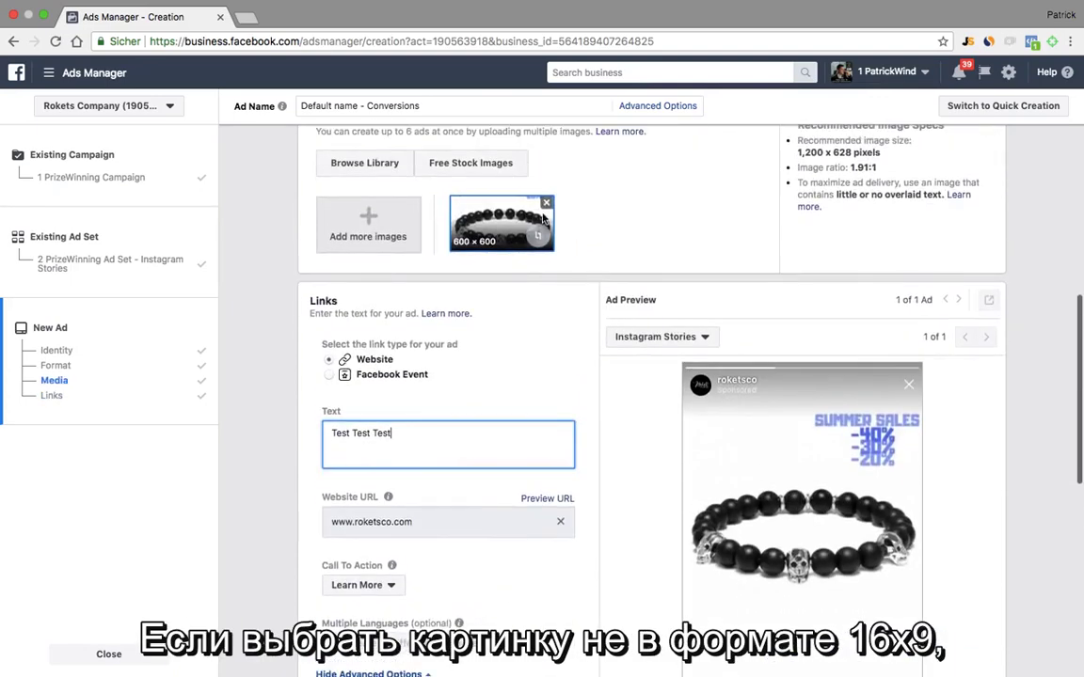
Step: Remove the 600×600 image, leaving the ad with no image
click(550, 175)
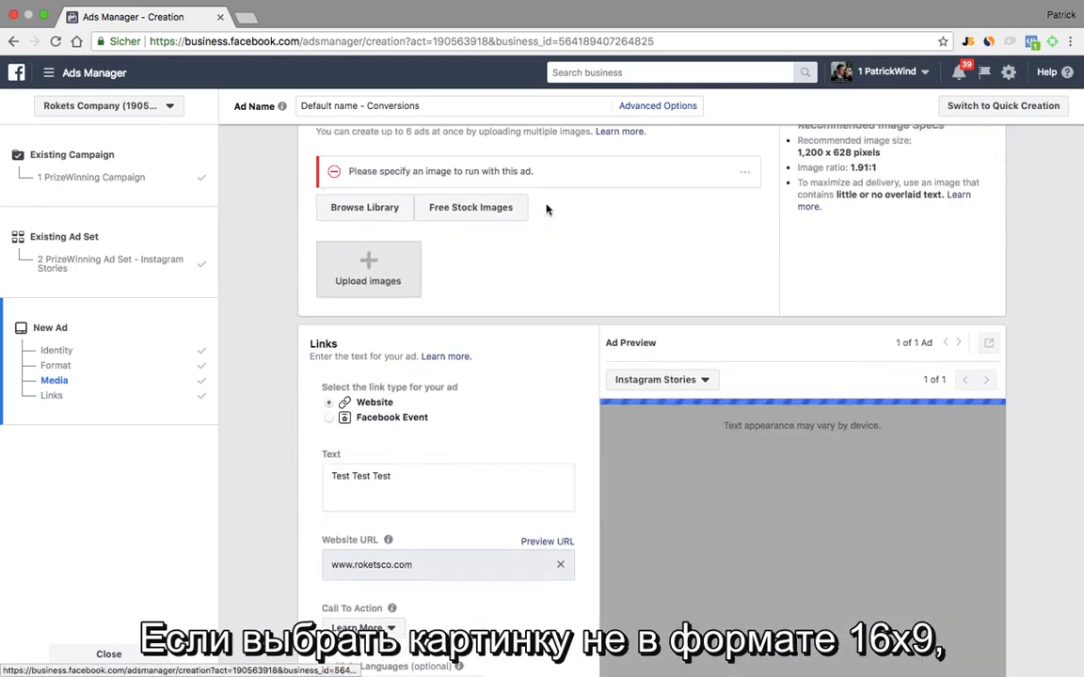
click(383, 209)
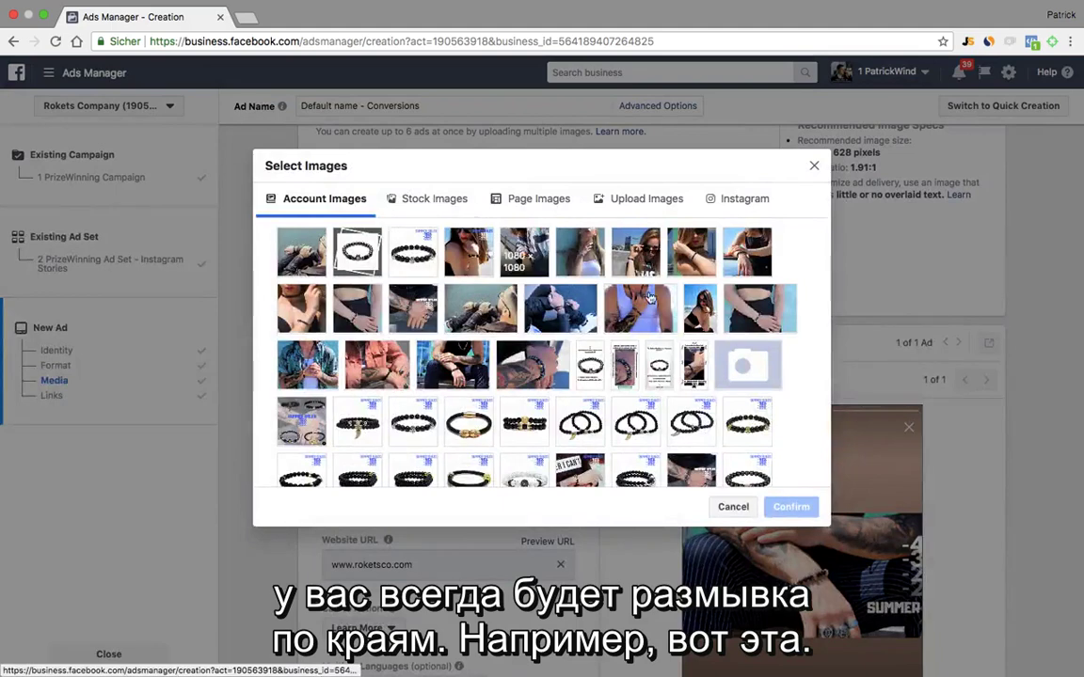
click(814, 169)
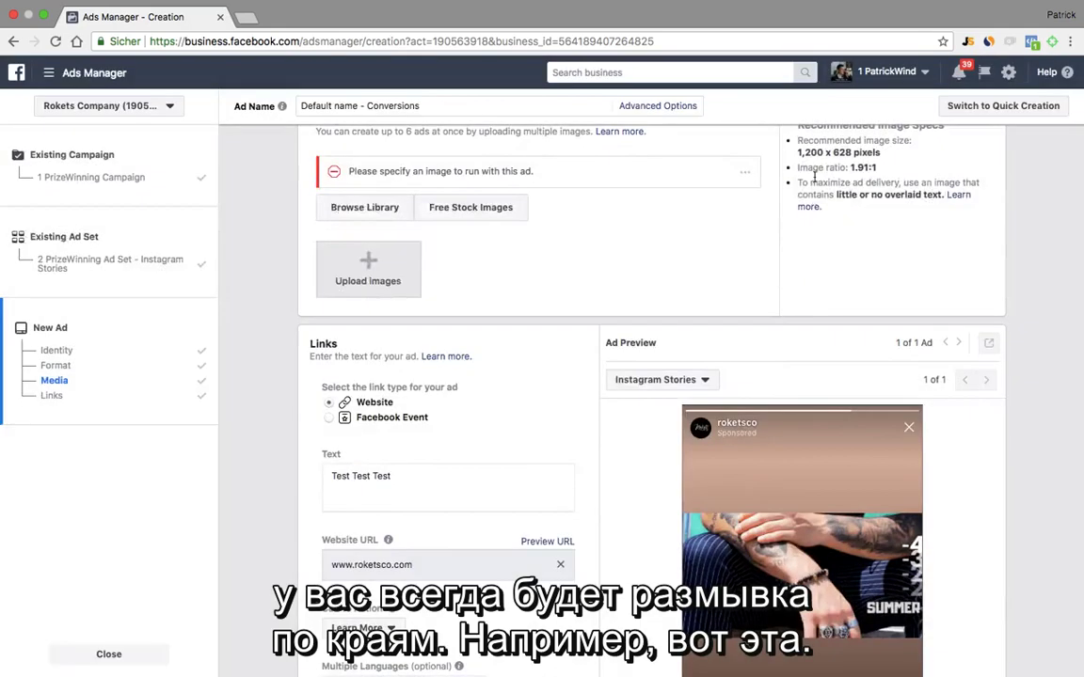
scroll(800, 339, down, 2)
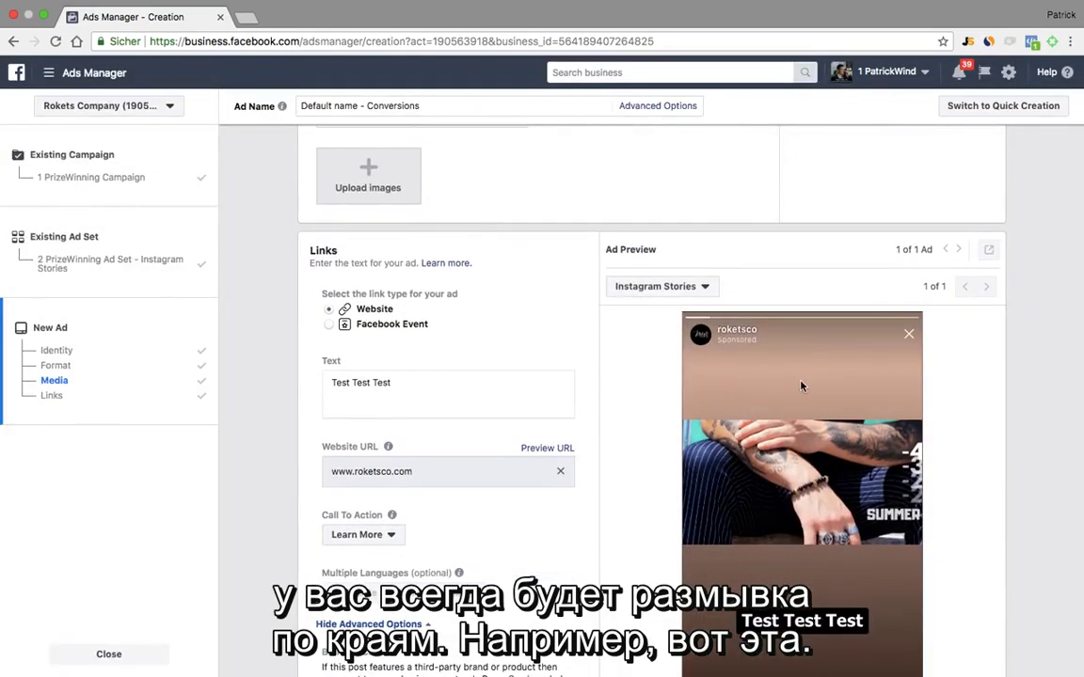
scroll(809, 386, down, 1)
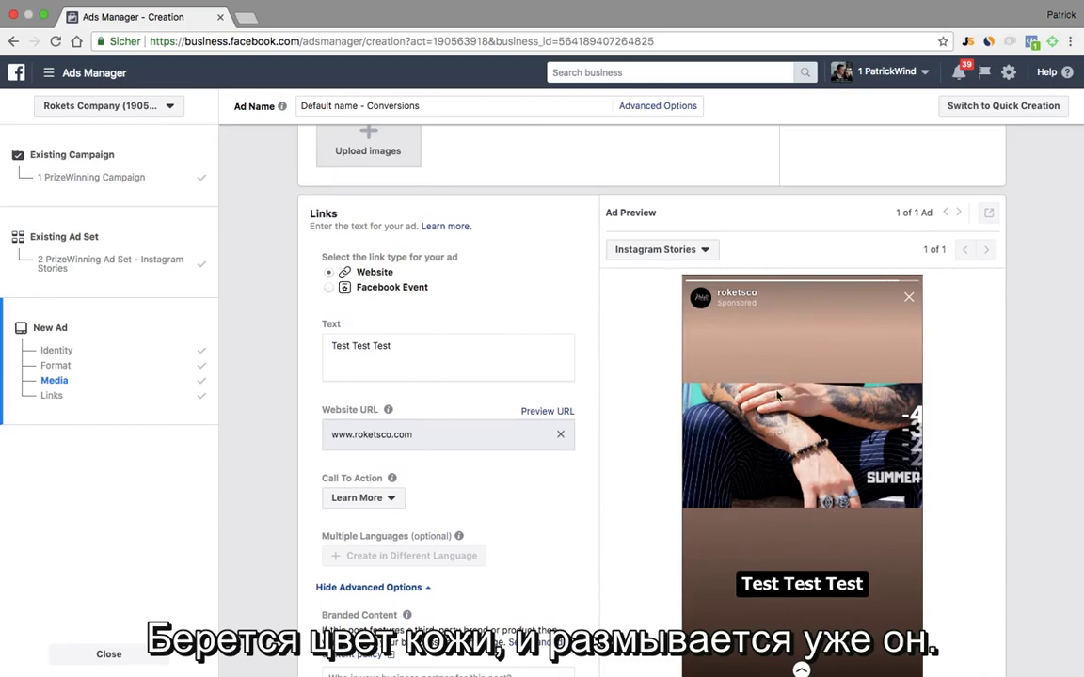
Step: Select and delete all of the ad text so the field is empty
click(447, 346)
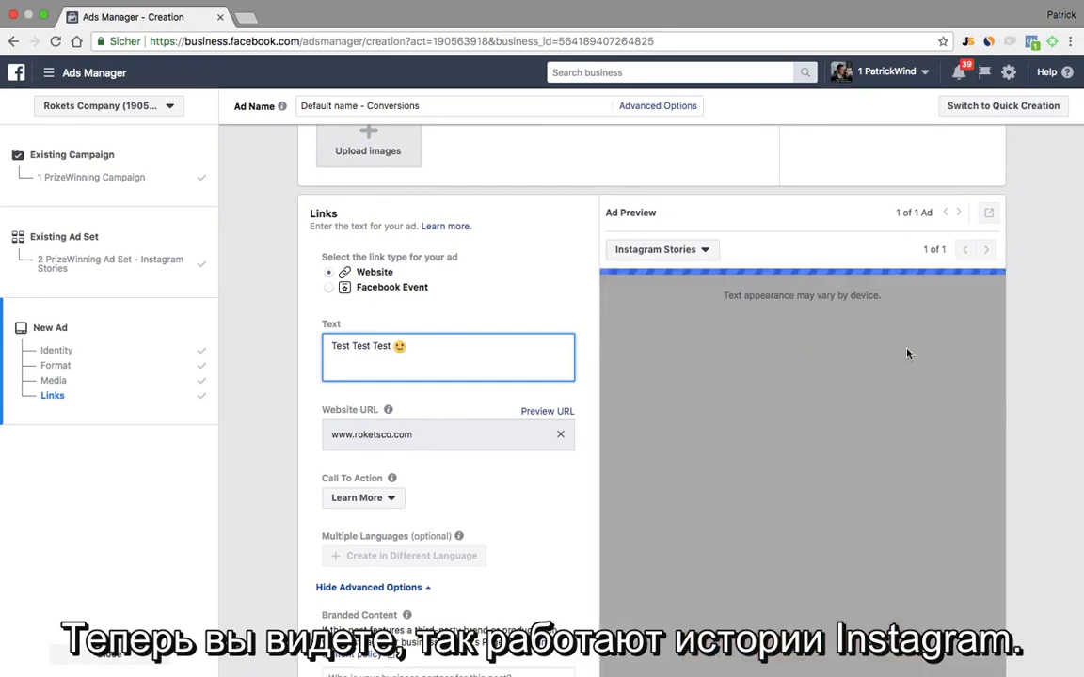
scroll(907, 354, down, 3)
scroll(907, 354, up, 2)
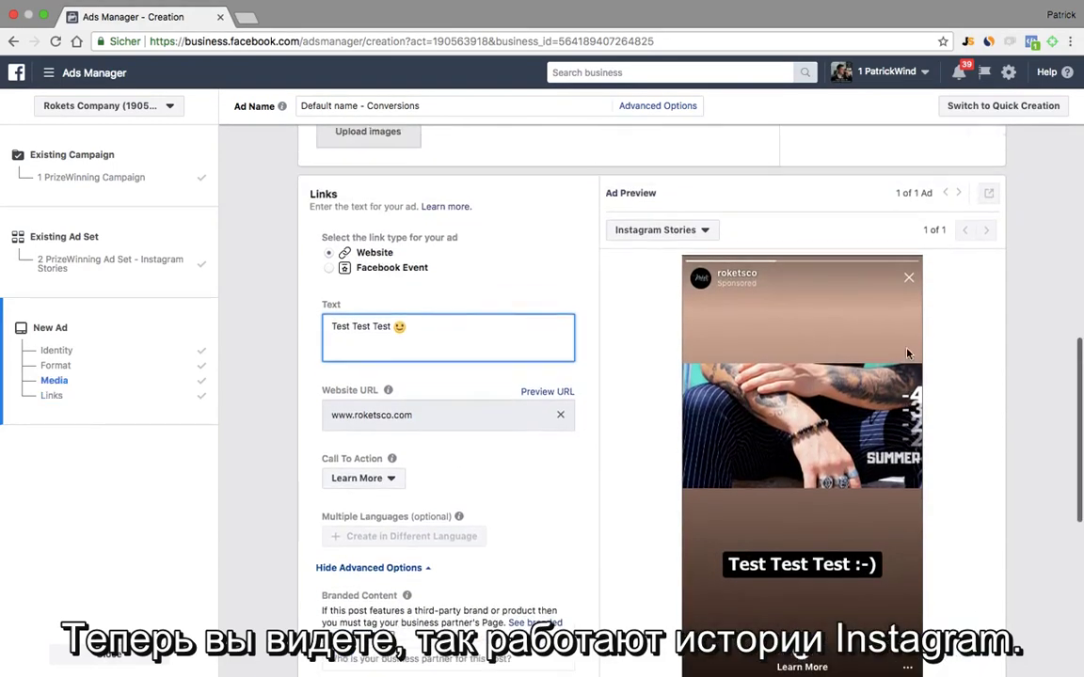
drag(418, 349, 322, 310)
key(BackSpace)
scroll(502, 305, up, 5)
click(386, 338)
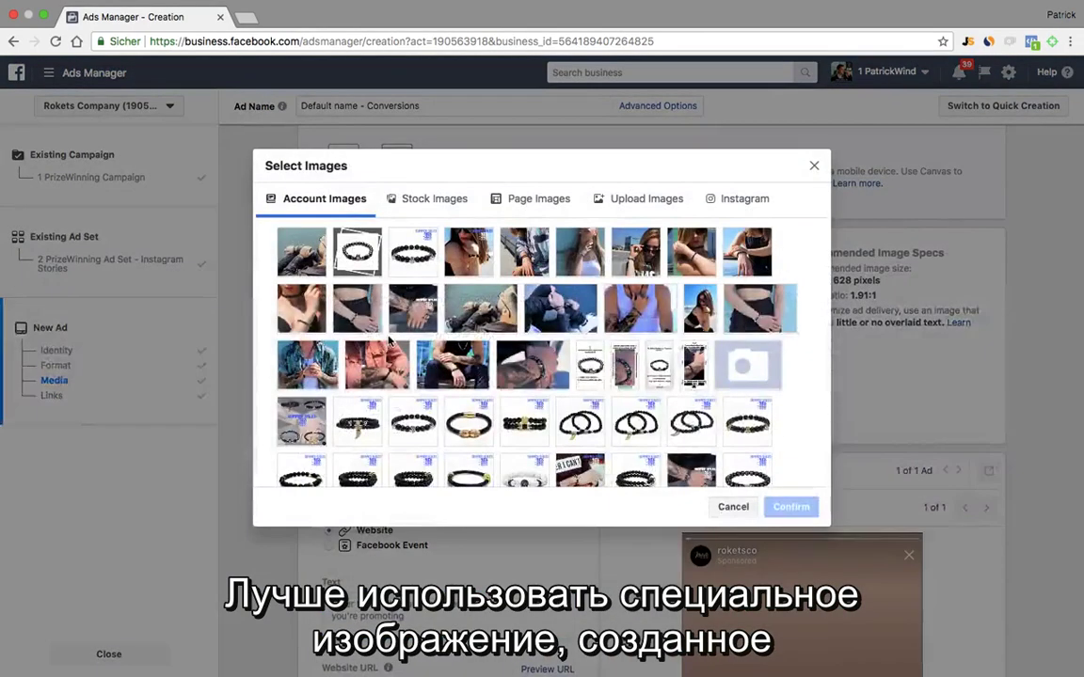
Step: Put the 720×1280 bracelet story image back into the ad
click(693, 365)
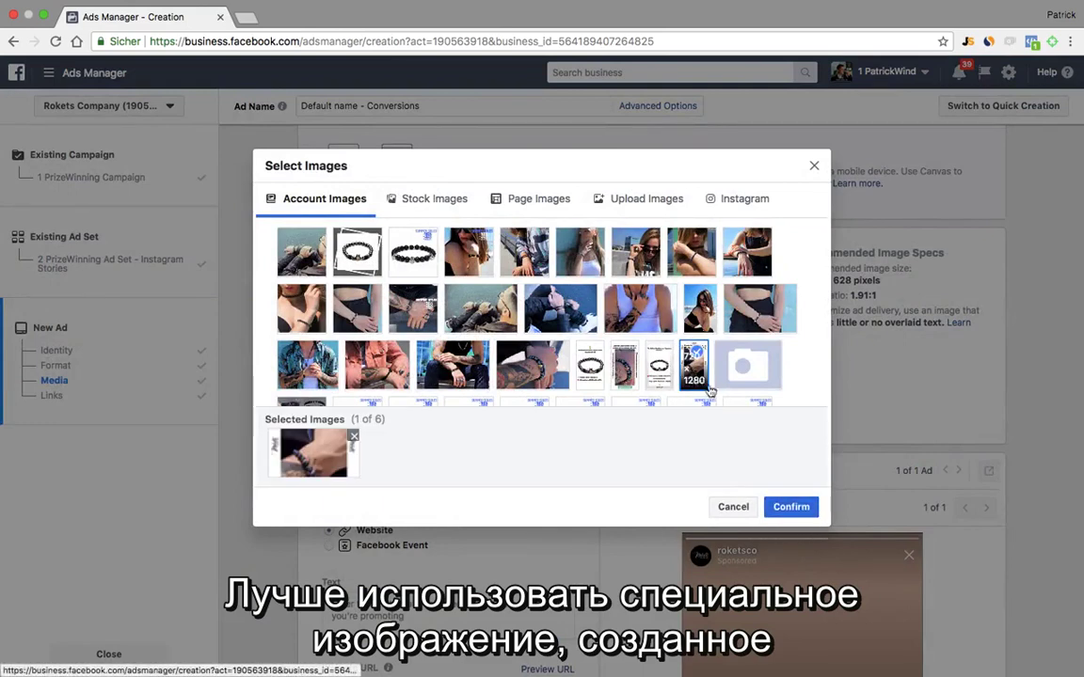
click(784, 509)
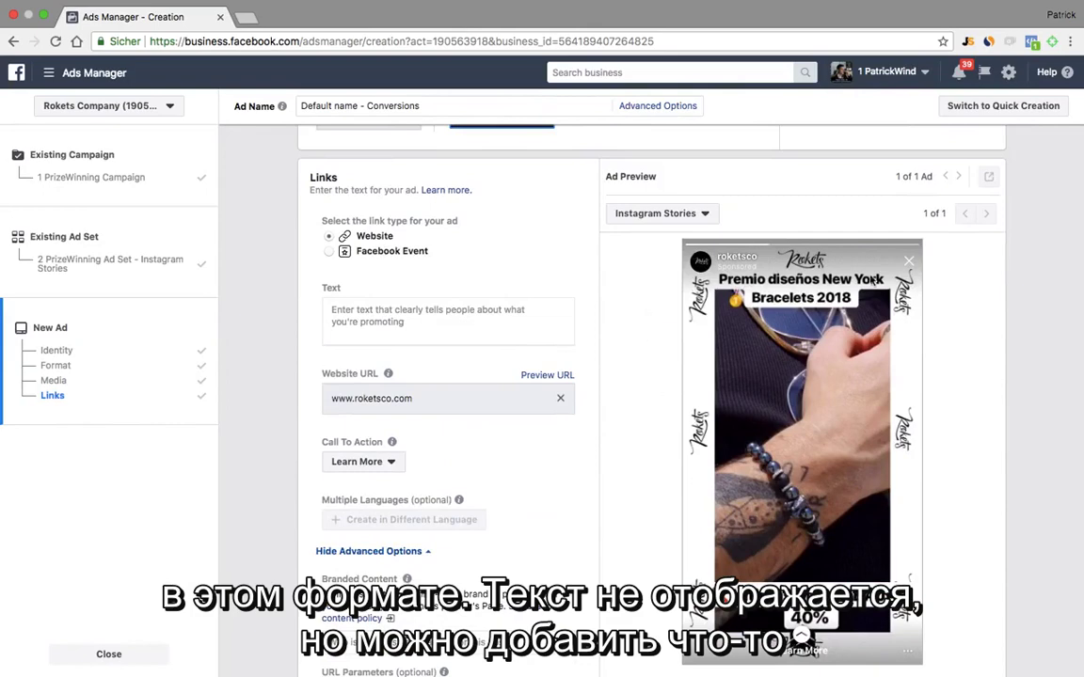
scroll(936, 324, down, 3)
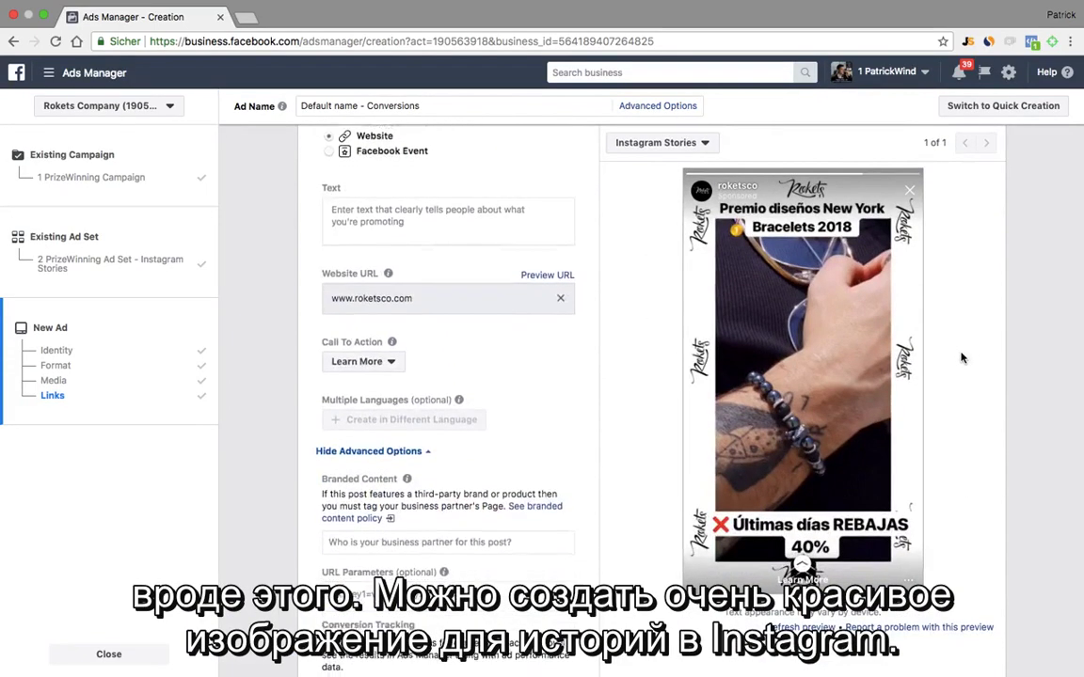
scroll(609, 308, up, 1)
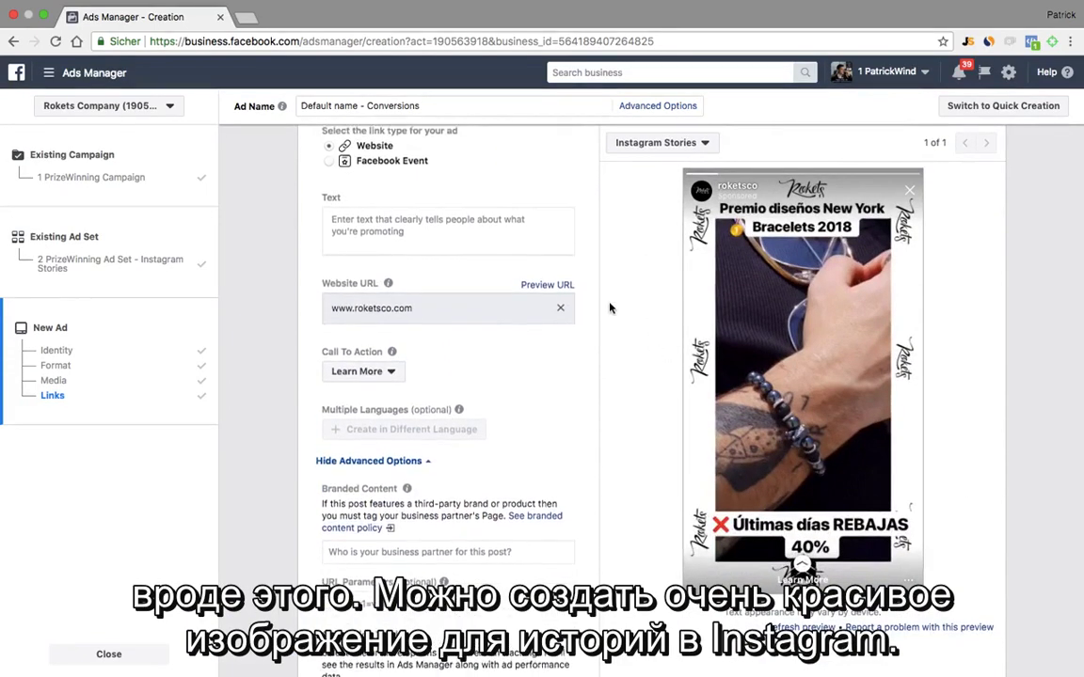
scroll(538, 301, up, 1)
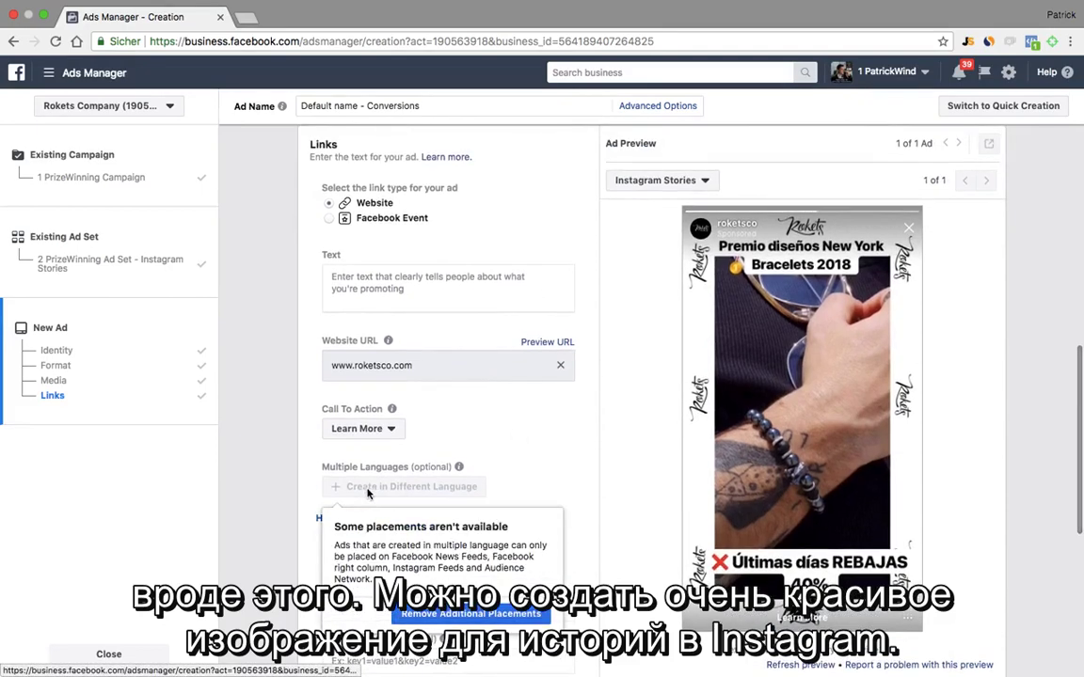
Step: Try Shop Now as the call to action, then set it back to Learn More
click(387, 431)
scroll(376, 527, down, 2)
scroll(378, 544, up, 2)
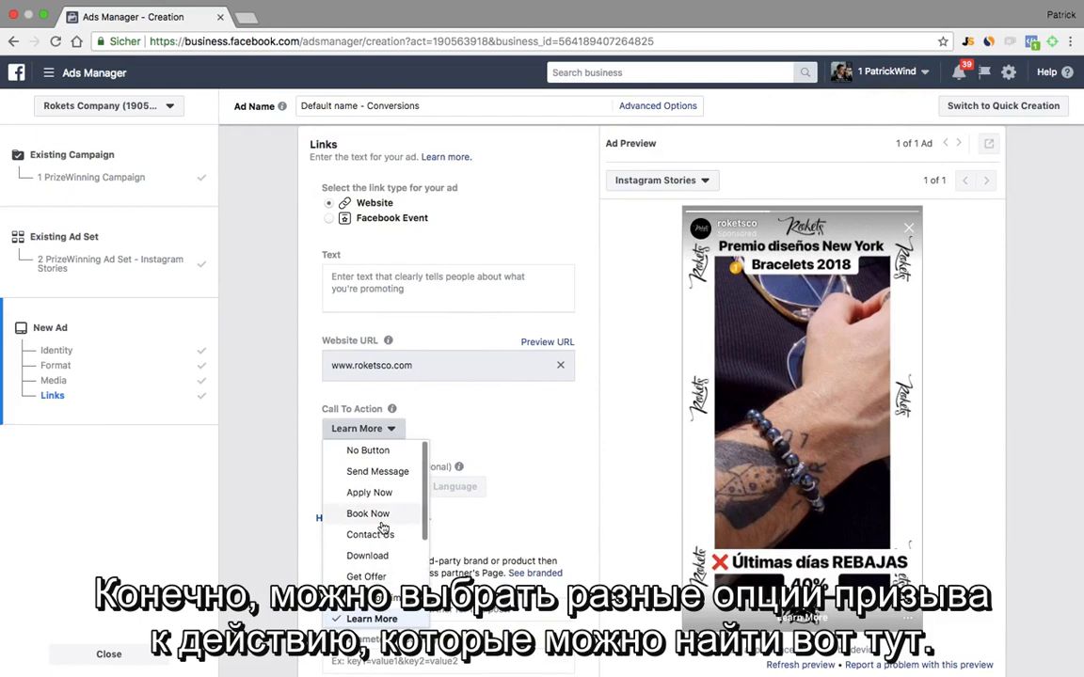
scroll(377, 544, down, 5)
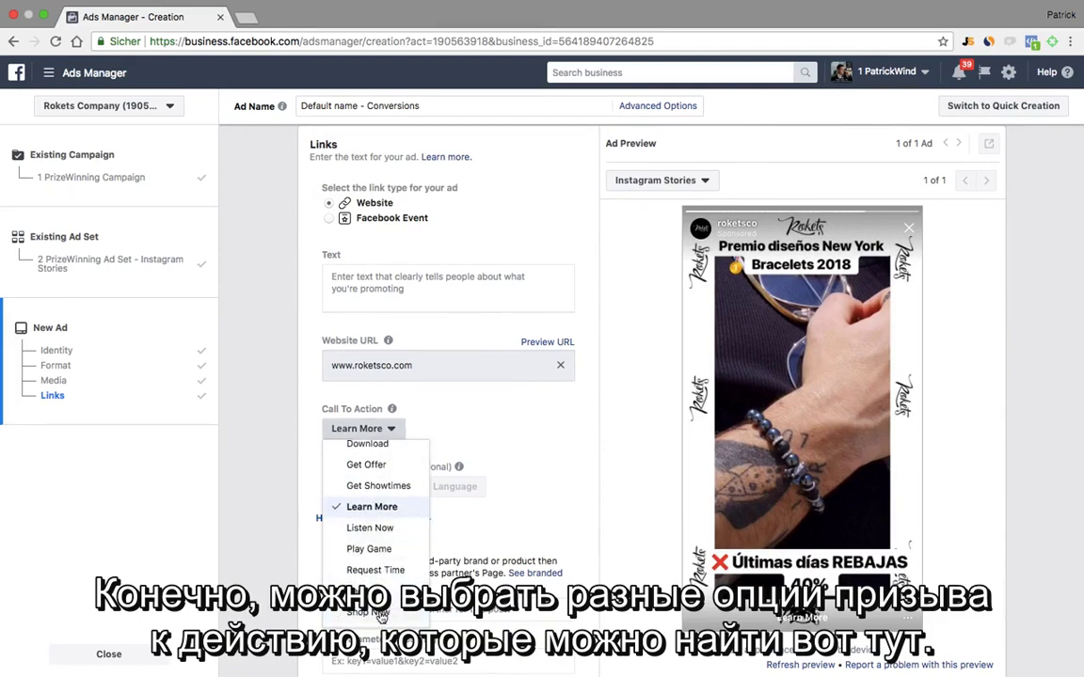
click(380, 613)
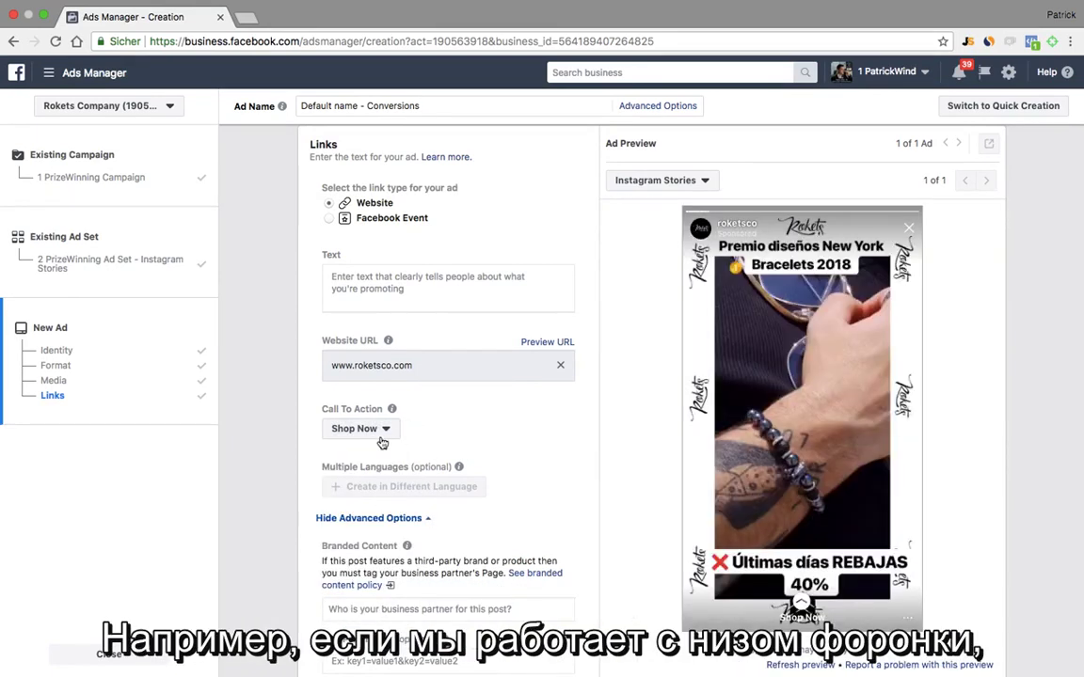
mouse_move(450, 466)
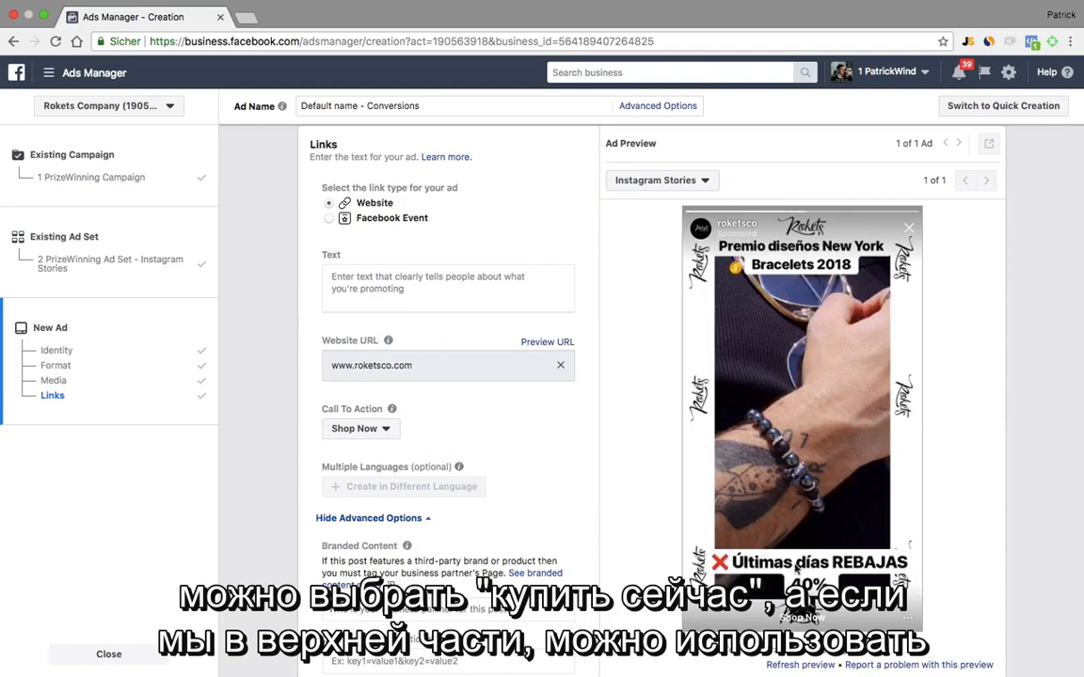
click(350, 428)
scroll(372, 498, up, 2)
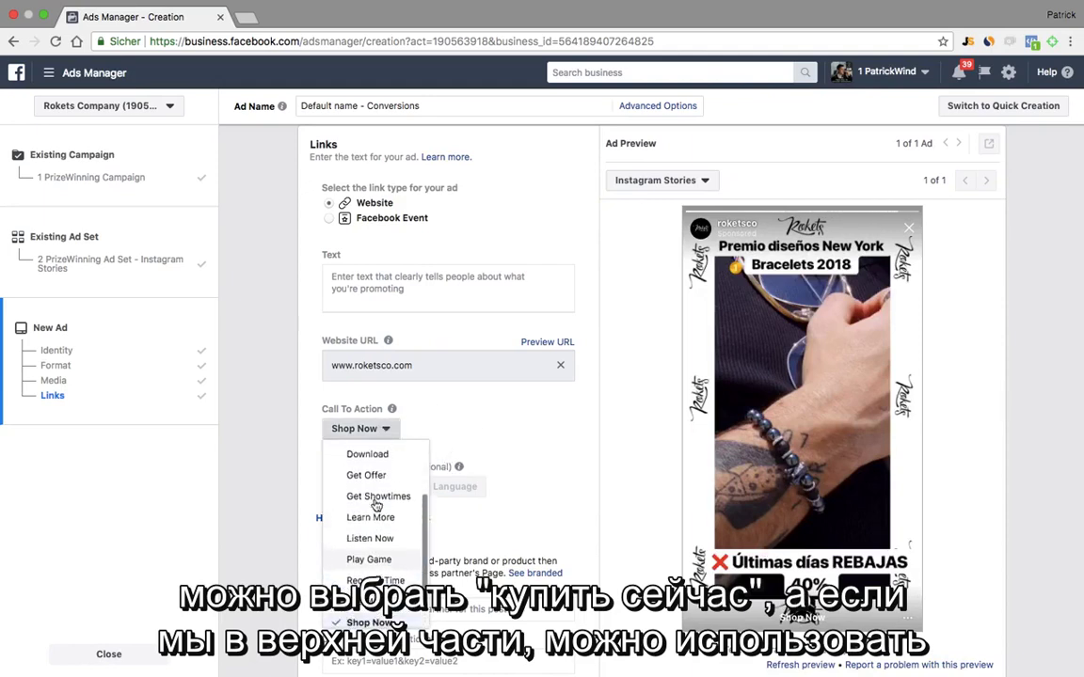
scroll(375, 506, up, 1)
click(370, 538)
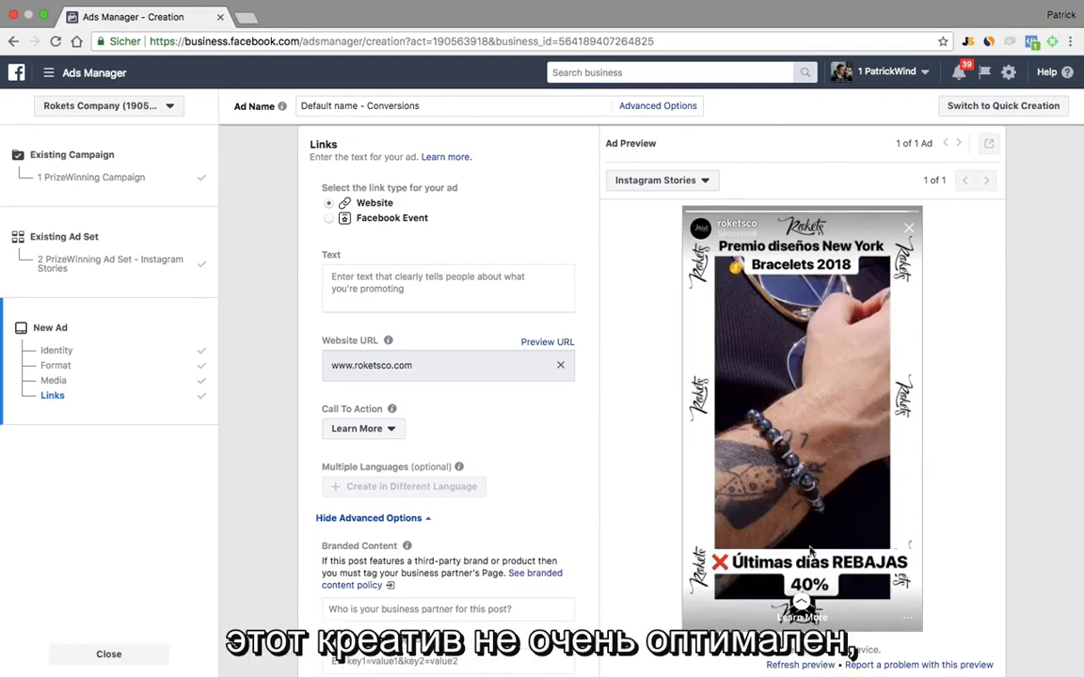
scroll(806, 544, down, 1)
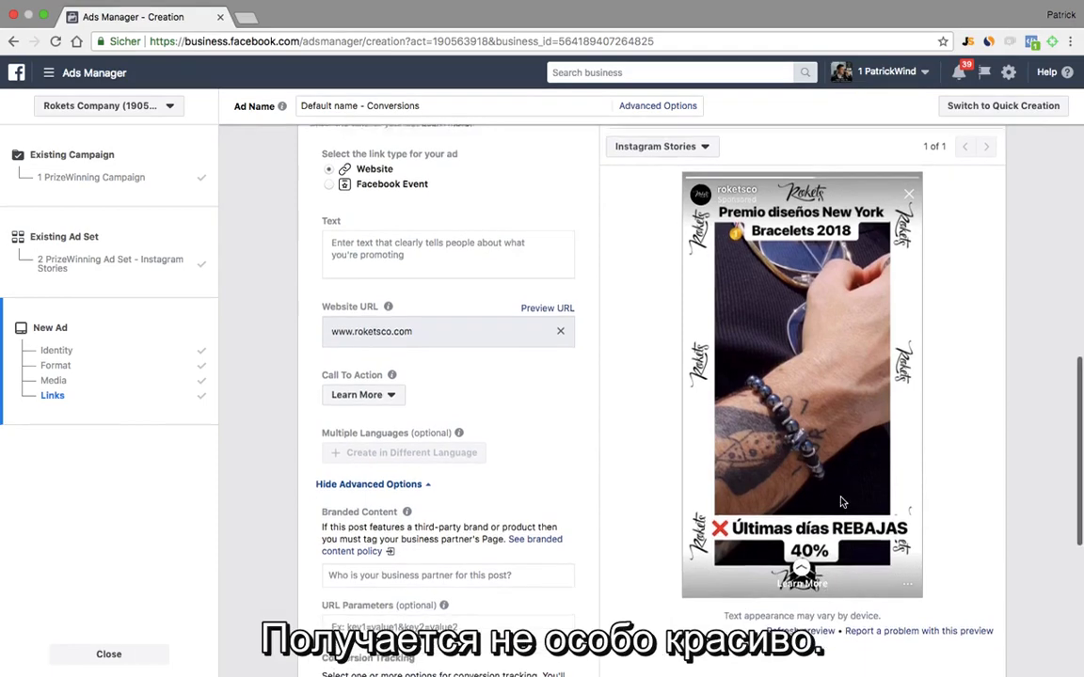
scroll(841, 556, up, 5)
Step: Switch the ad format to Single Video
scroll(840, 501, up, 8)
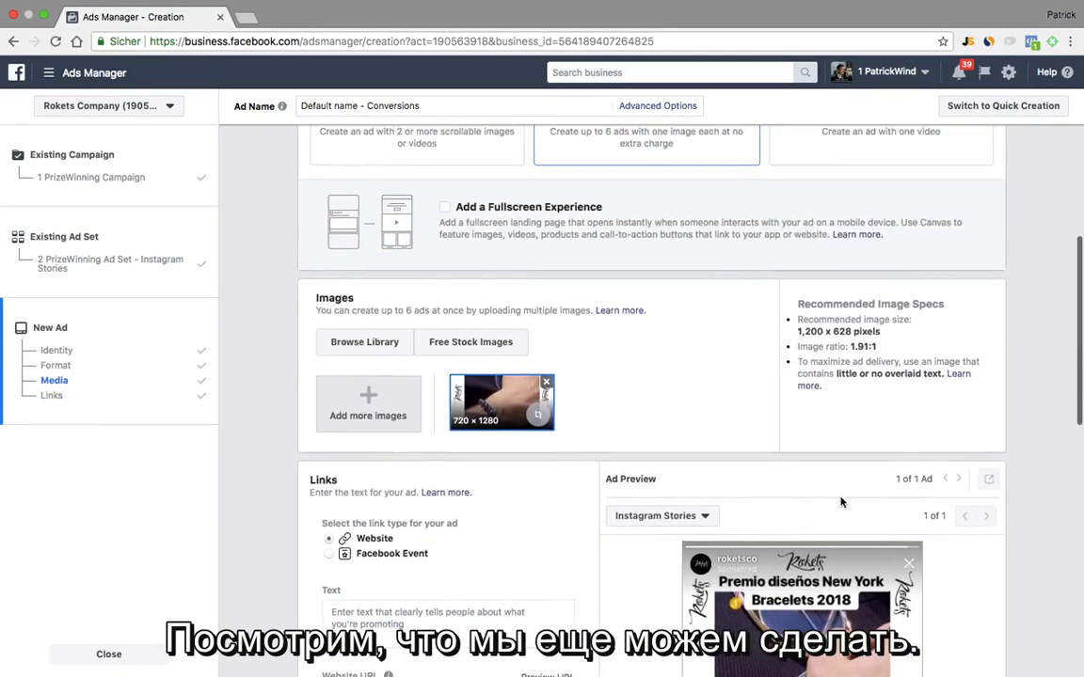
click(817, 315)
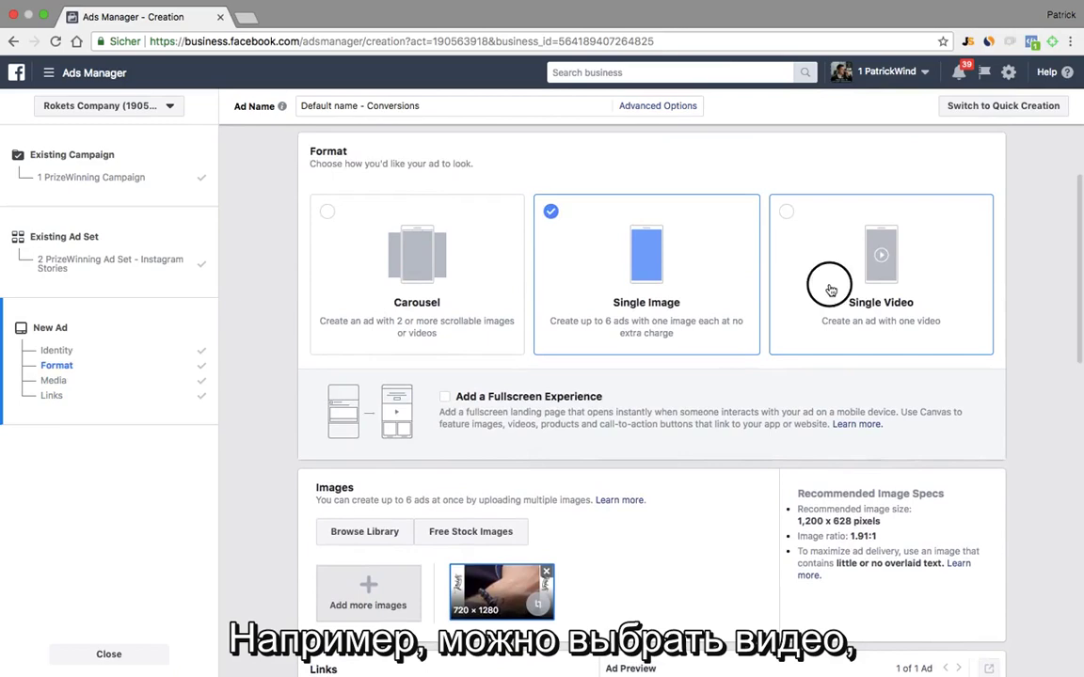
scroll(701, 332, down, 5)
scroll(701, 332, down, 2)
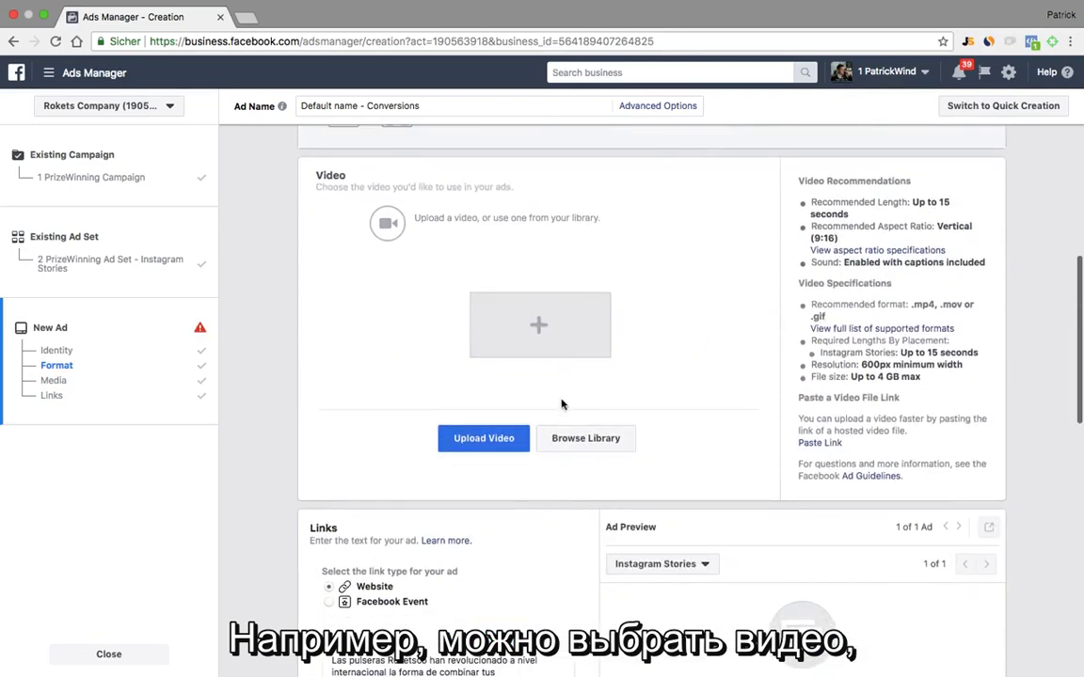
click(561, 441)
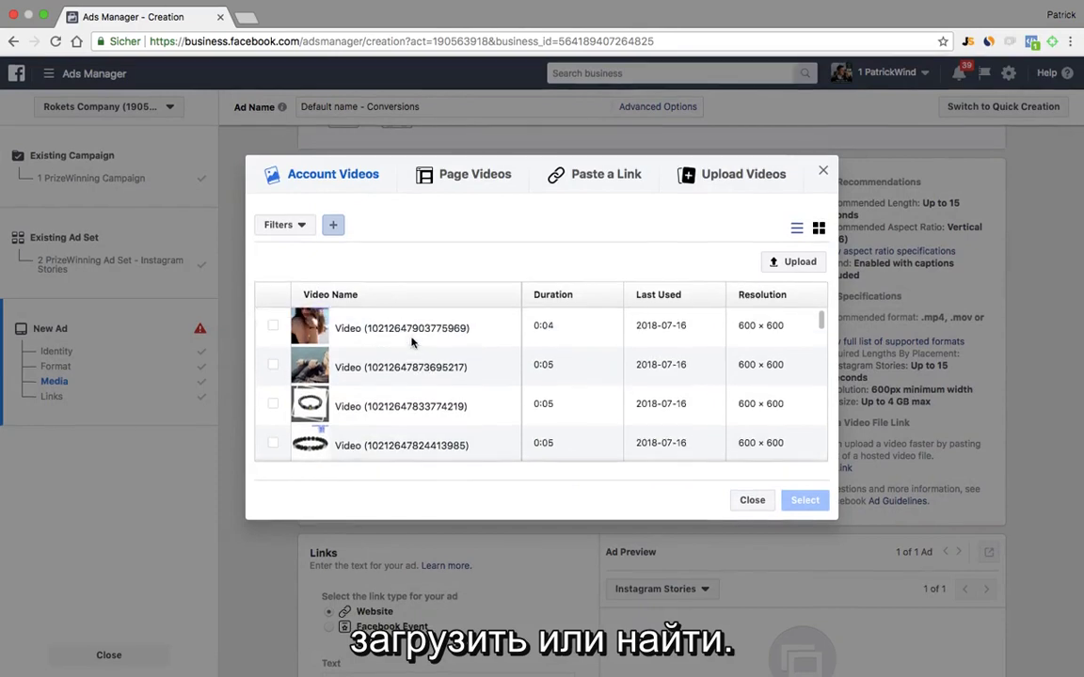
Step: Filter the video library to Full portrait (9:16) and select IMG_7195.mov
click(289, 229)
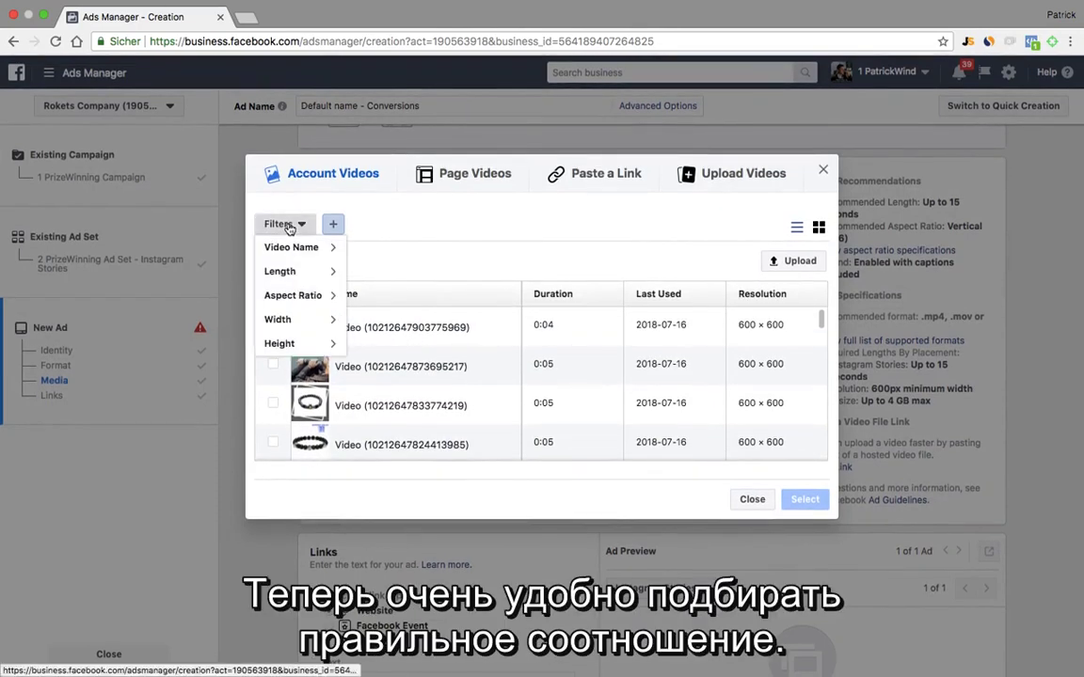
click(287, 299)
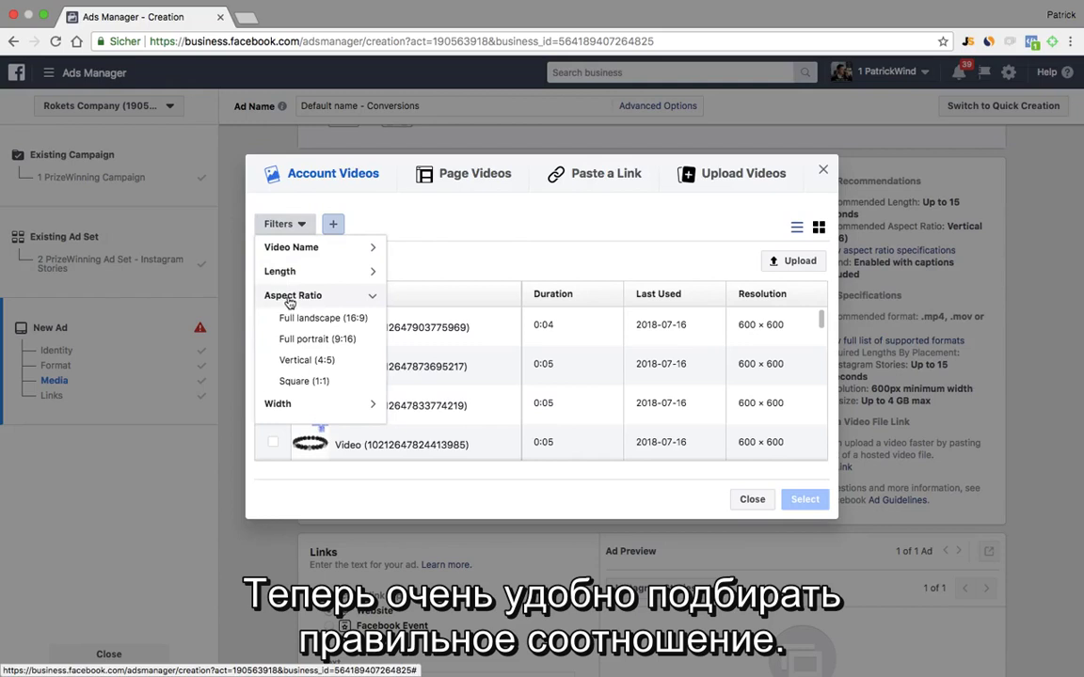
click(320, 339)
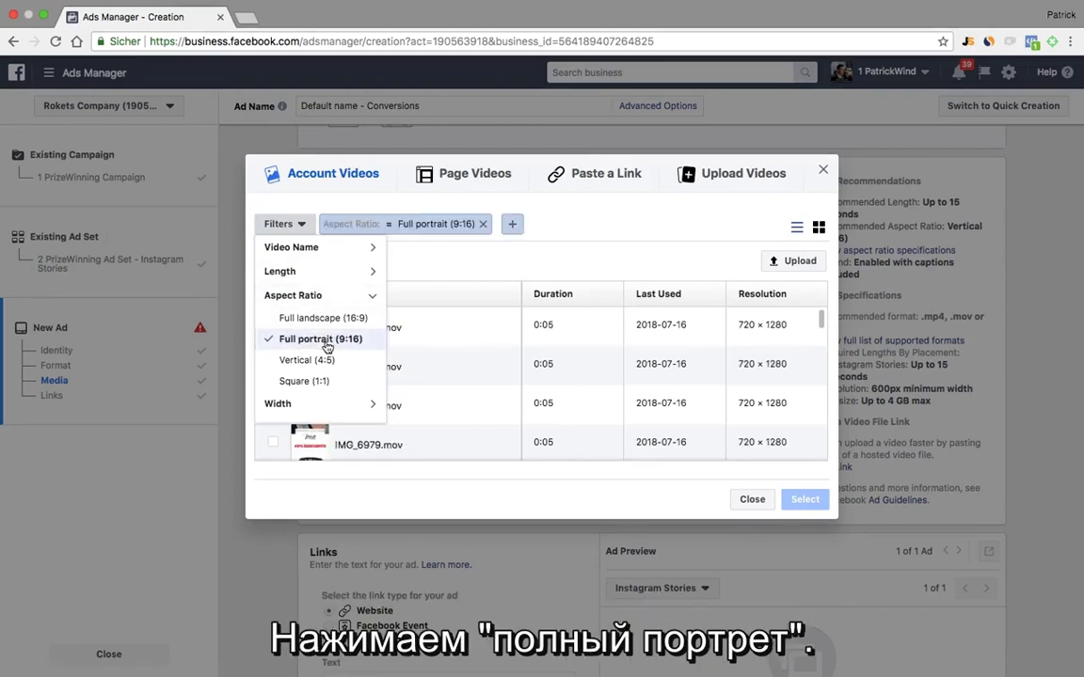
click(568, 230)
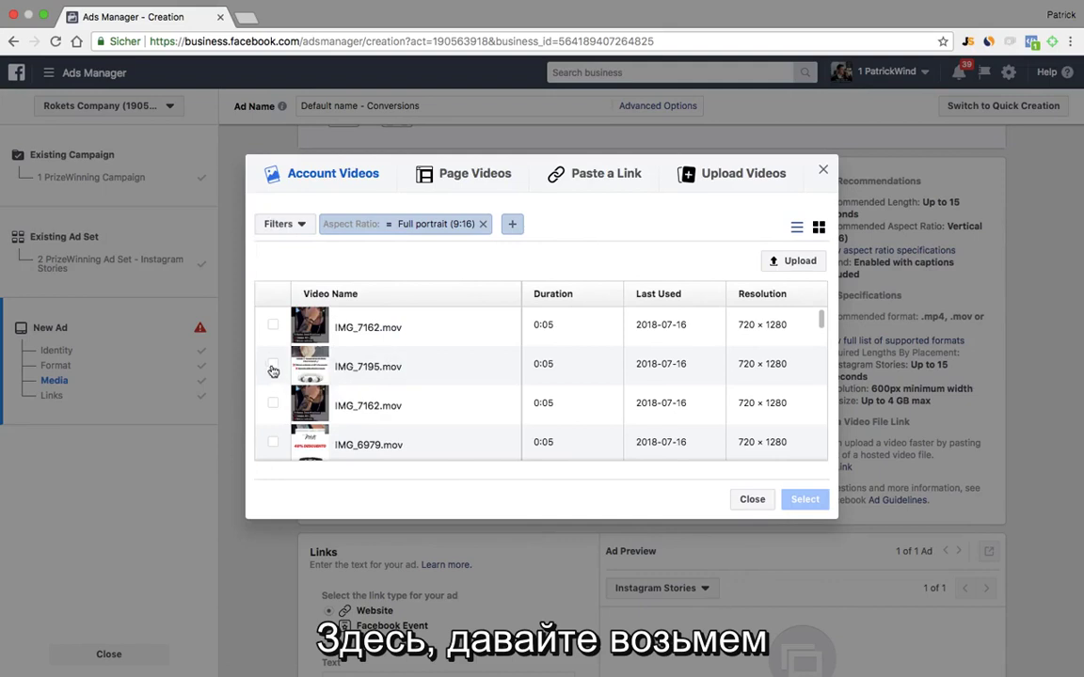
scroll(273, 369, down, 2)
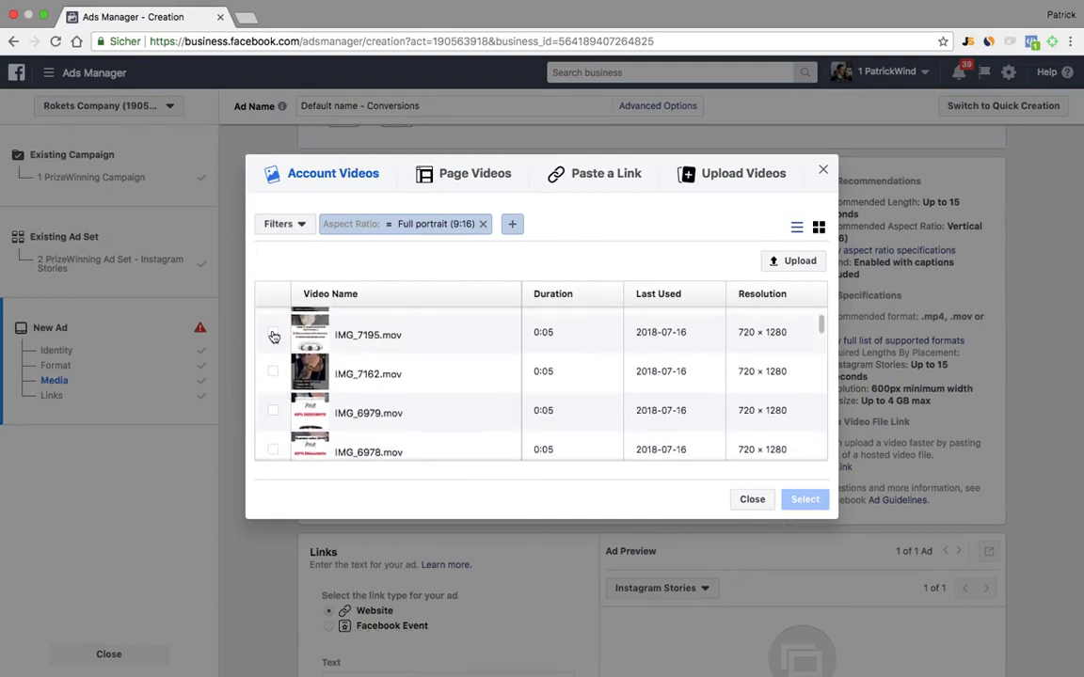
click(273, 335)
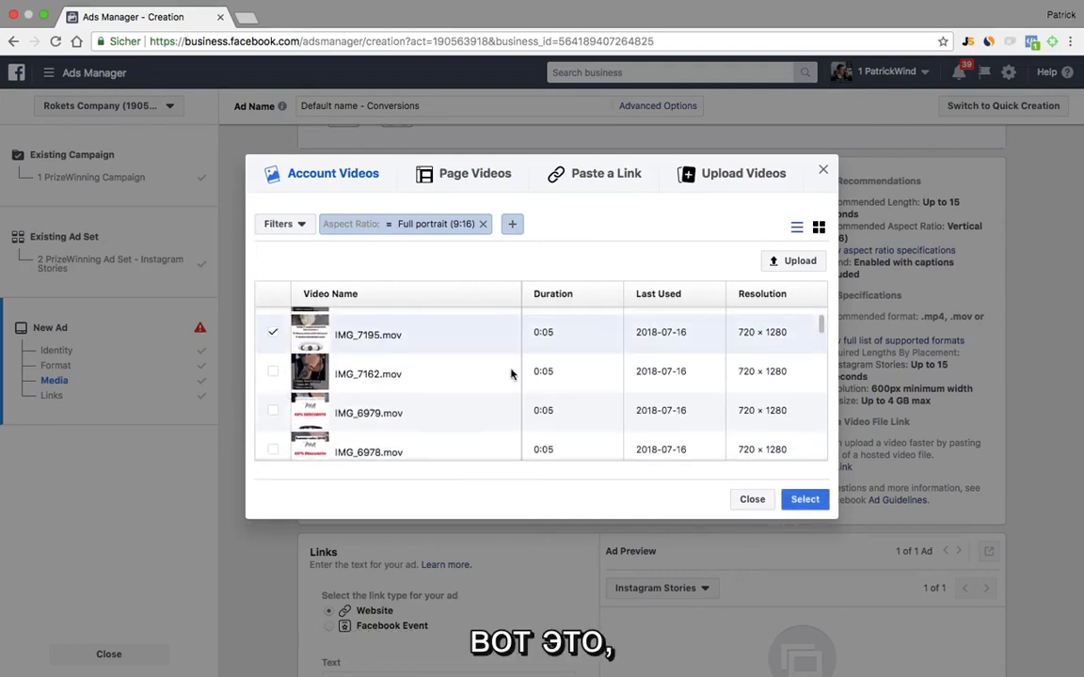
click(805, 500)
Step: Choose Shop Now as the call to action, giving the Stories preview a Shop Now swipe-up
scroll(764, 440, down, 2)
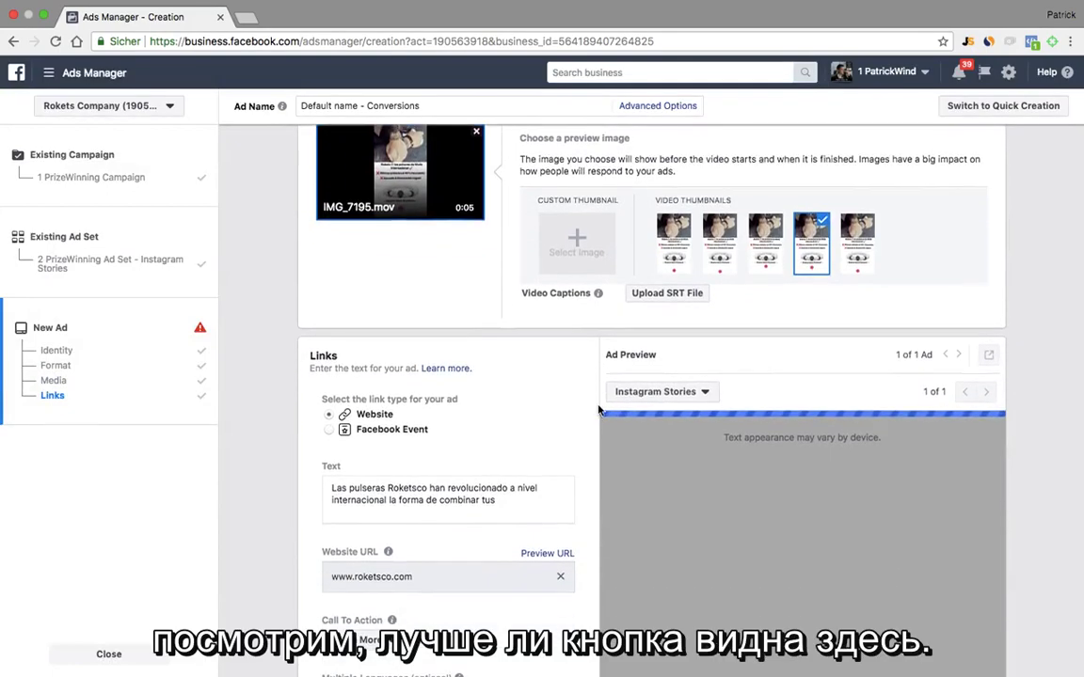
scroll(584, 415, down, 3)
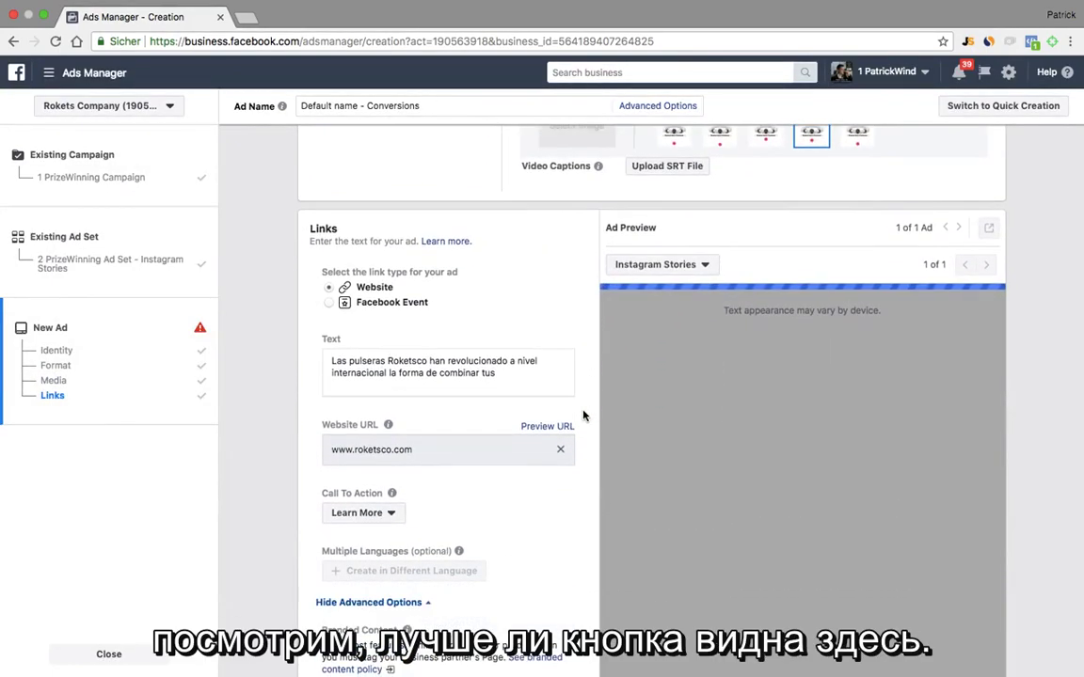
scroll(583, 415, down, 2)
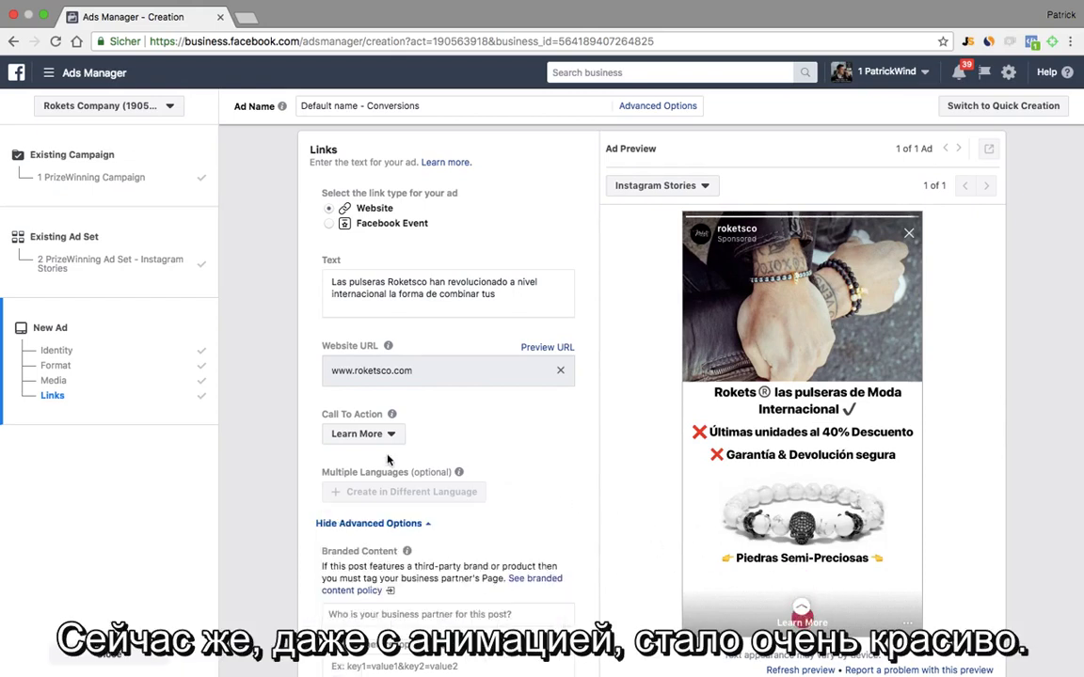
click(362, 434)
scroll(371, 555, down, 1)
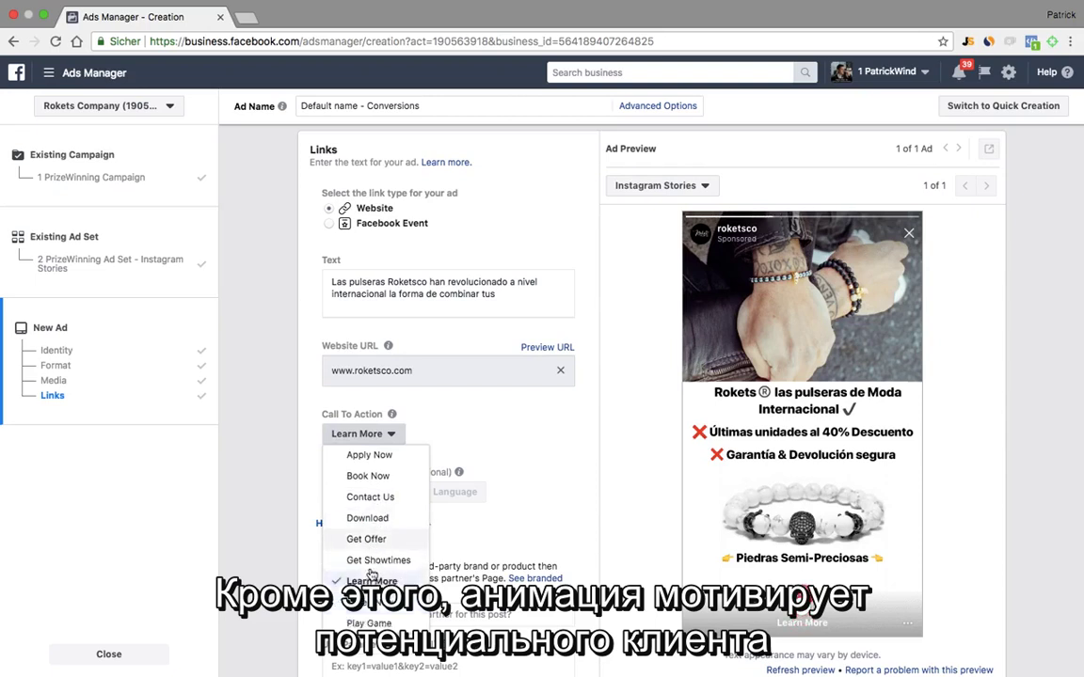
scroll(372, 574, down, 3)
click(371, 576)
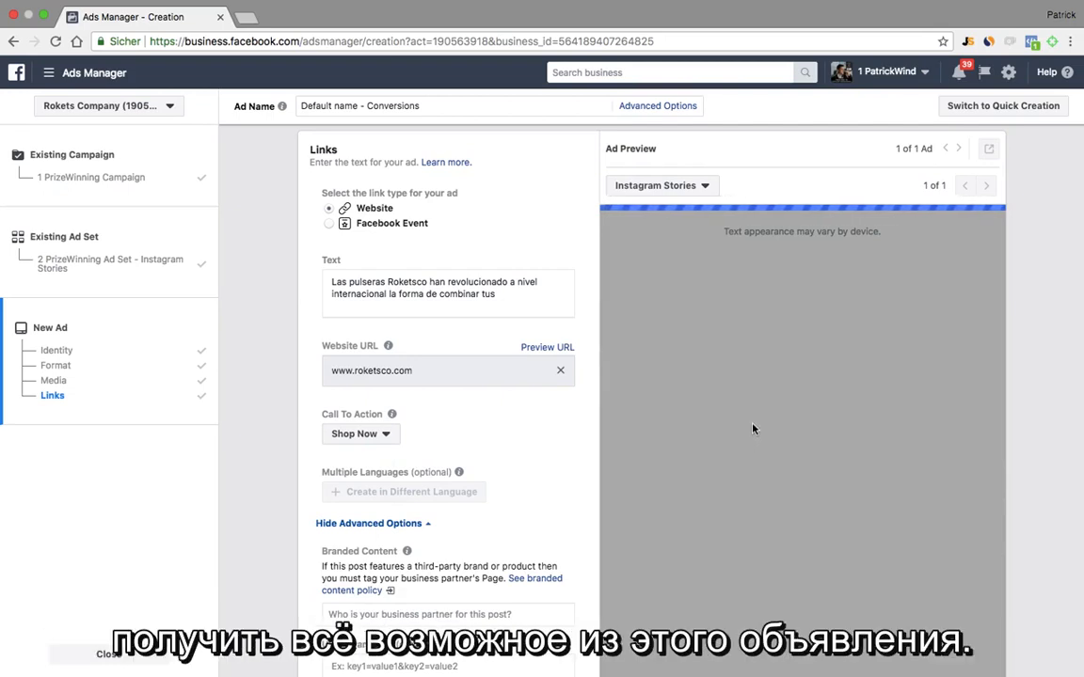
scroll(753, 429, down, 1)
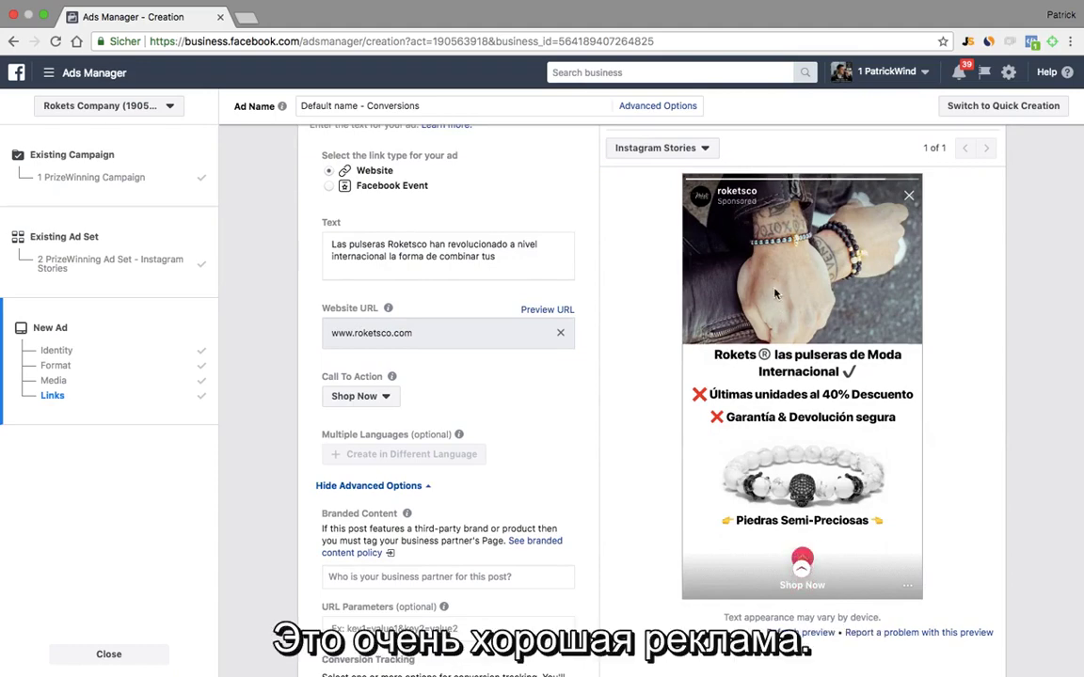
scroll(646, 287, down, 2)
scroll(646, 287, up, 2)
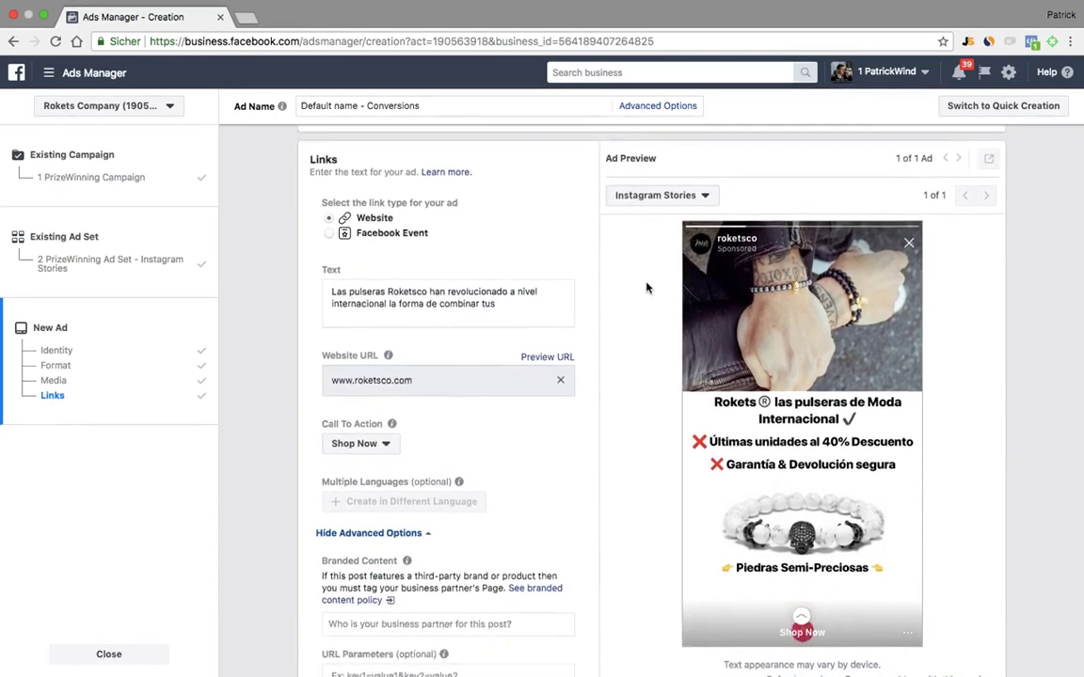
scroll(647, 287, down, 6)
scroll(646, 292, down, 3)
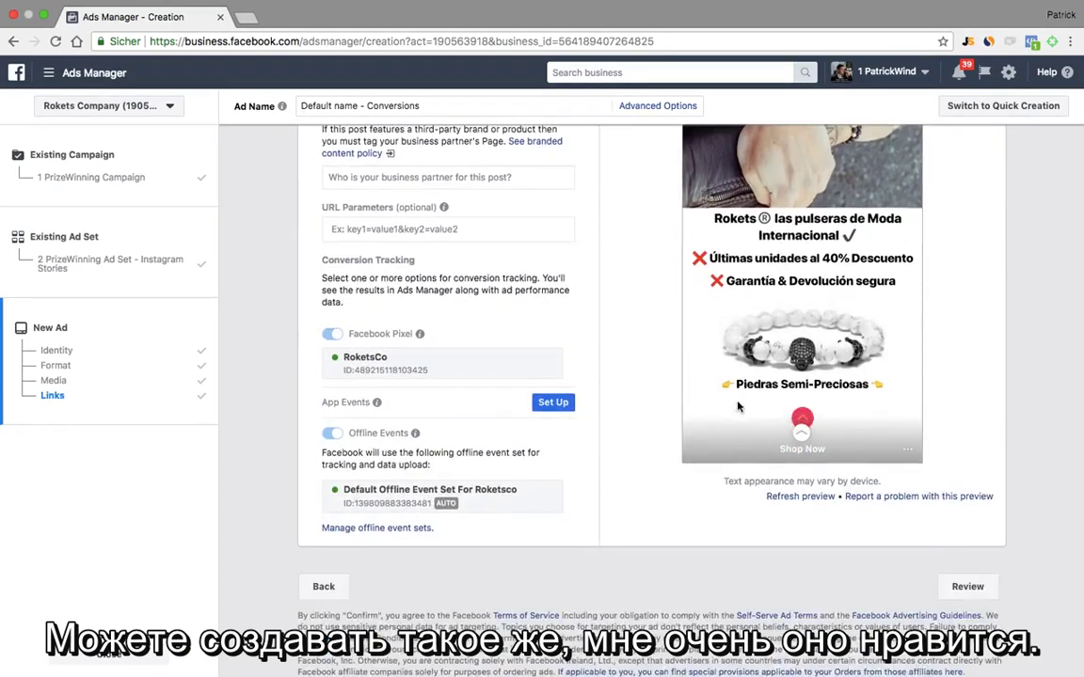
Step: Review the ad, rename it 'PrizeWinning Insta Story 1', and save it as a draft
click(975, 591)
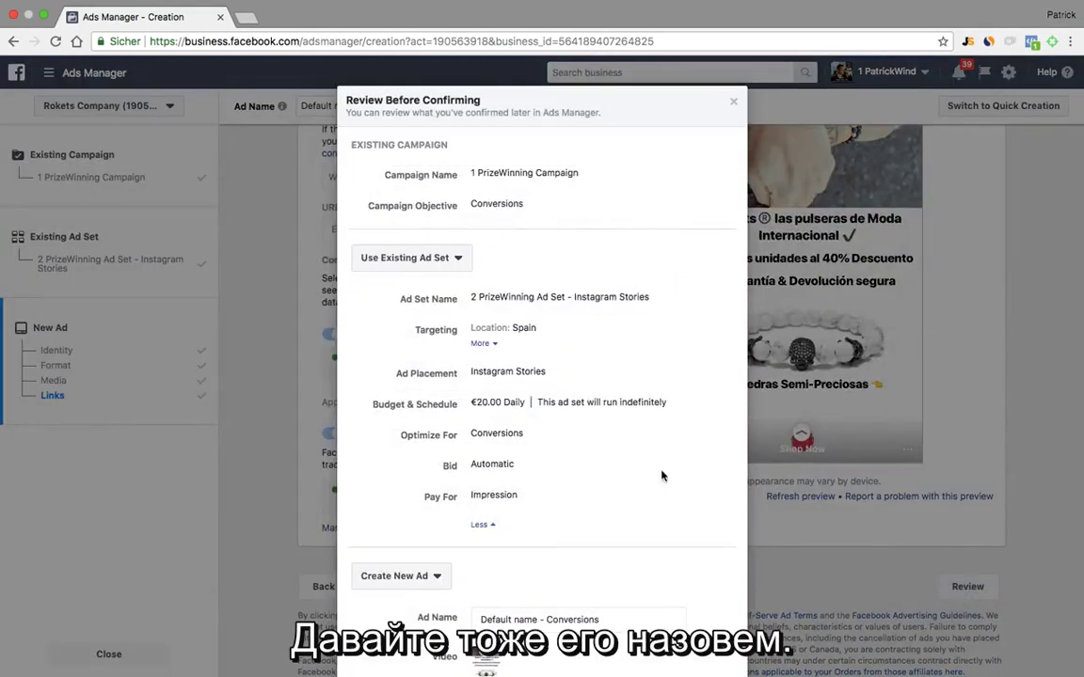
scroll(591, 525, down, 1)
drag(598, 545, 368, 537)
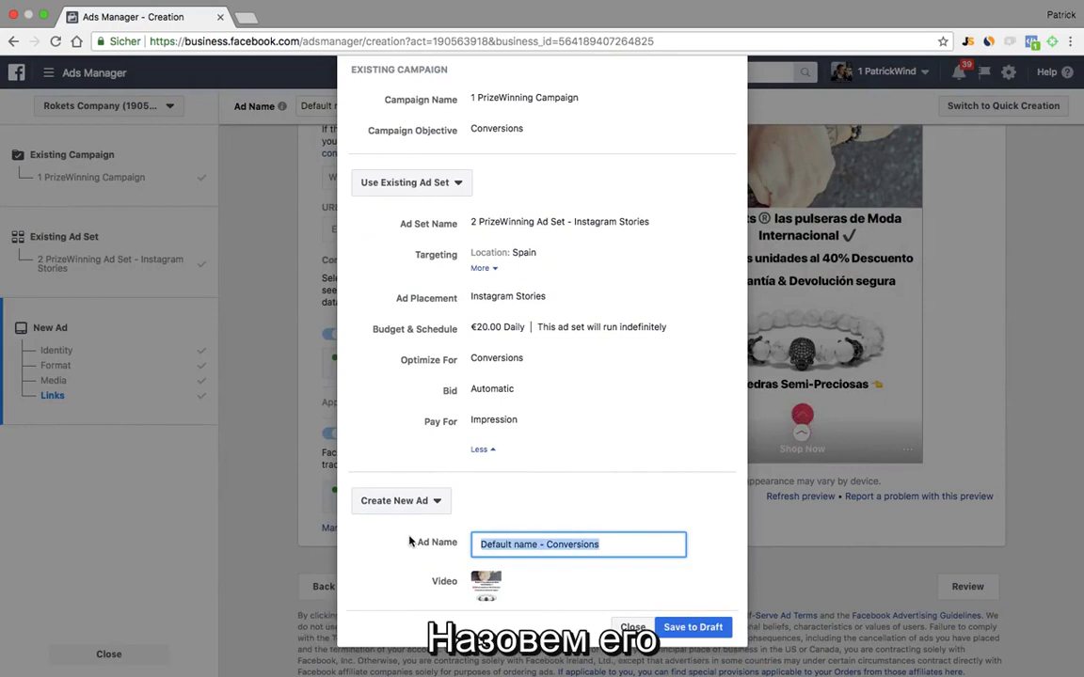
text(PrizeWinning)
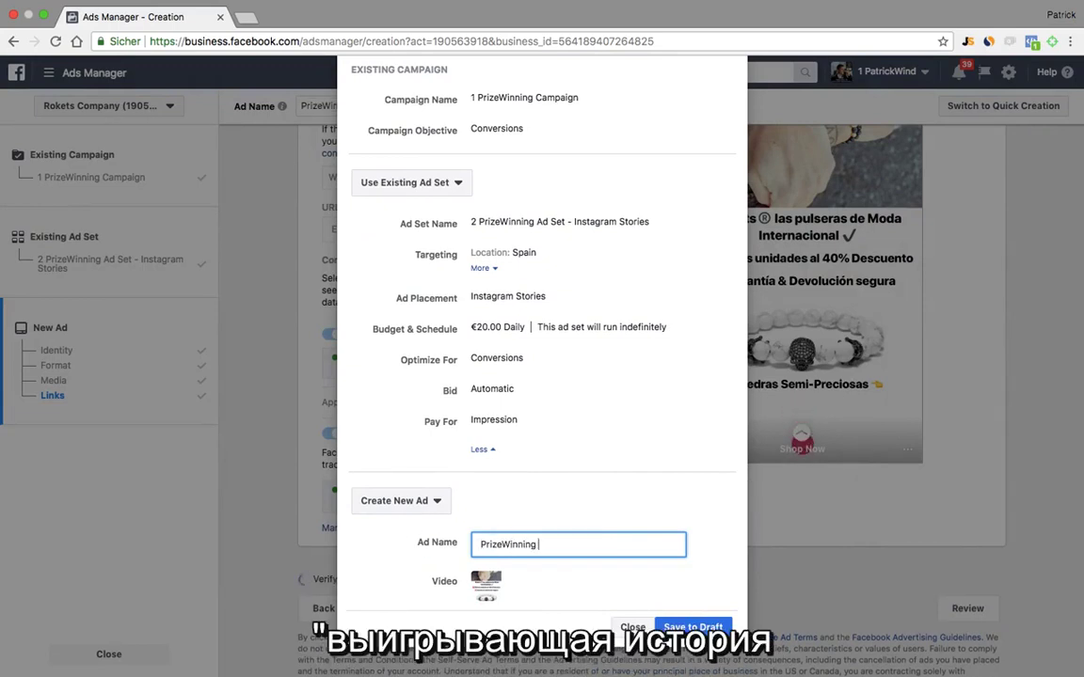
text( Instta Stor)
key(BackSpace)
key(BackSpace)
key(BackSpace)
key(BackSpace)
key(BackSpace)
key(BackSpace)
key(BackSpace)
key(BackSpace)
text(ta Story 1)
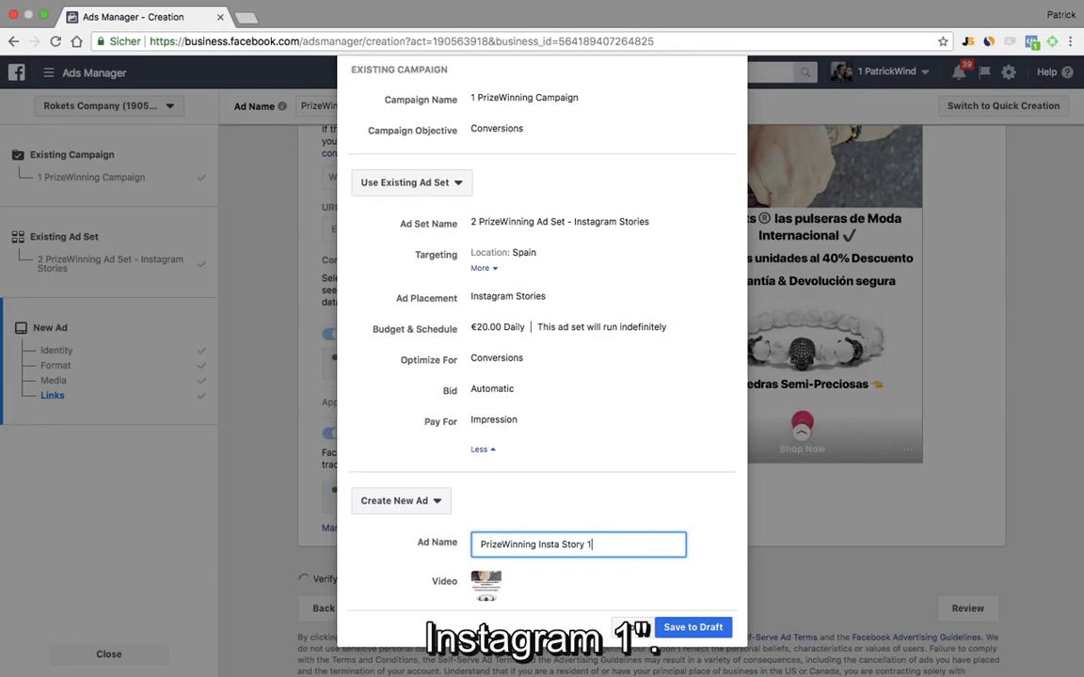
click(697, 625)
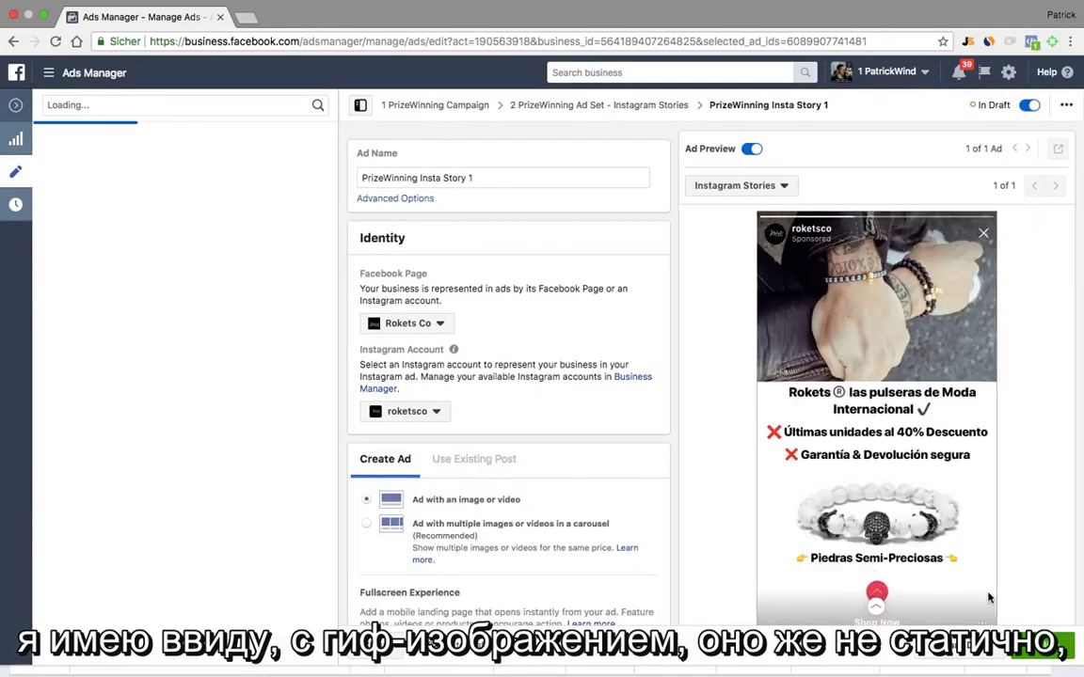
Step: Publish PrizeWinning Insta Story 1 and return to the campaigns list
click(1026, 647)
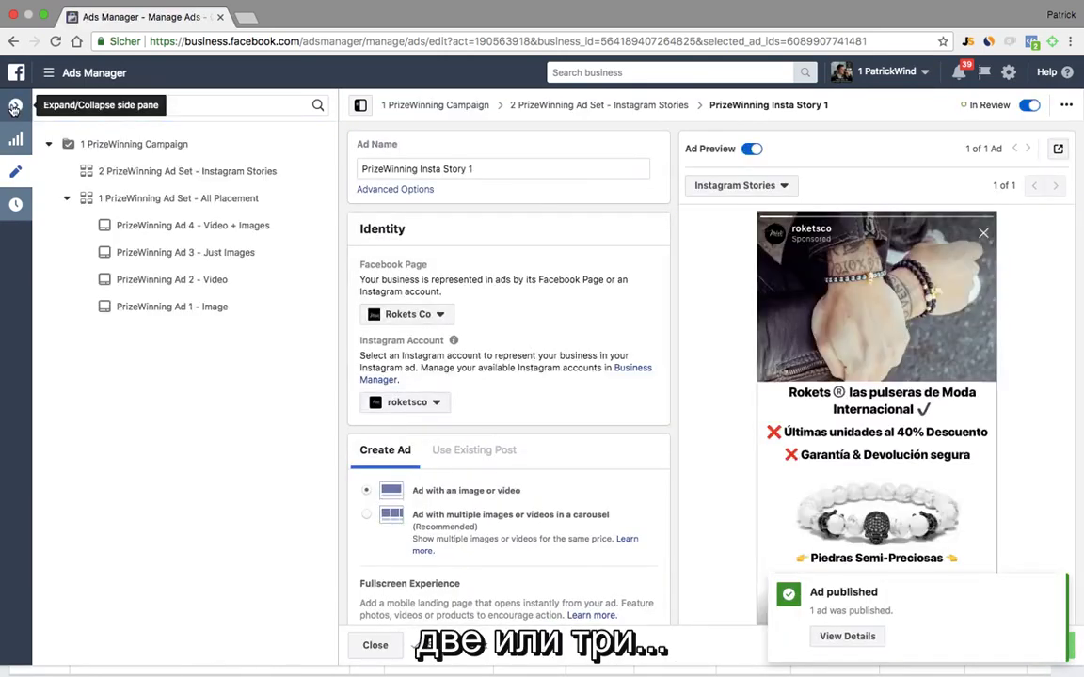
click(14, 106)
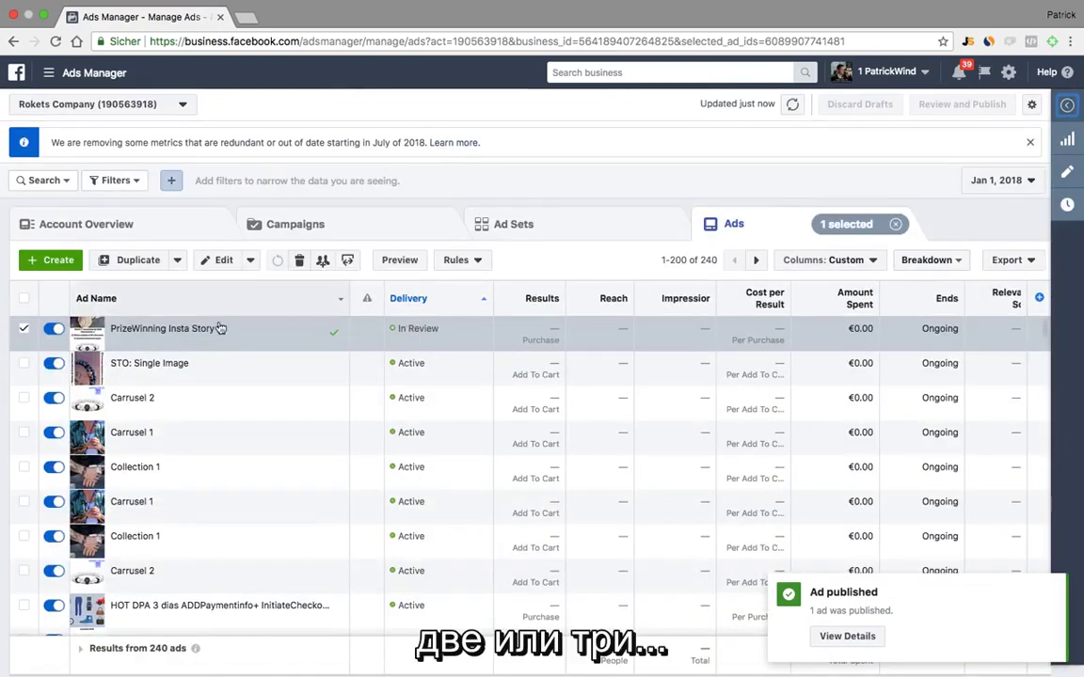
click(555, 230)
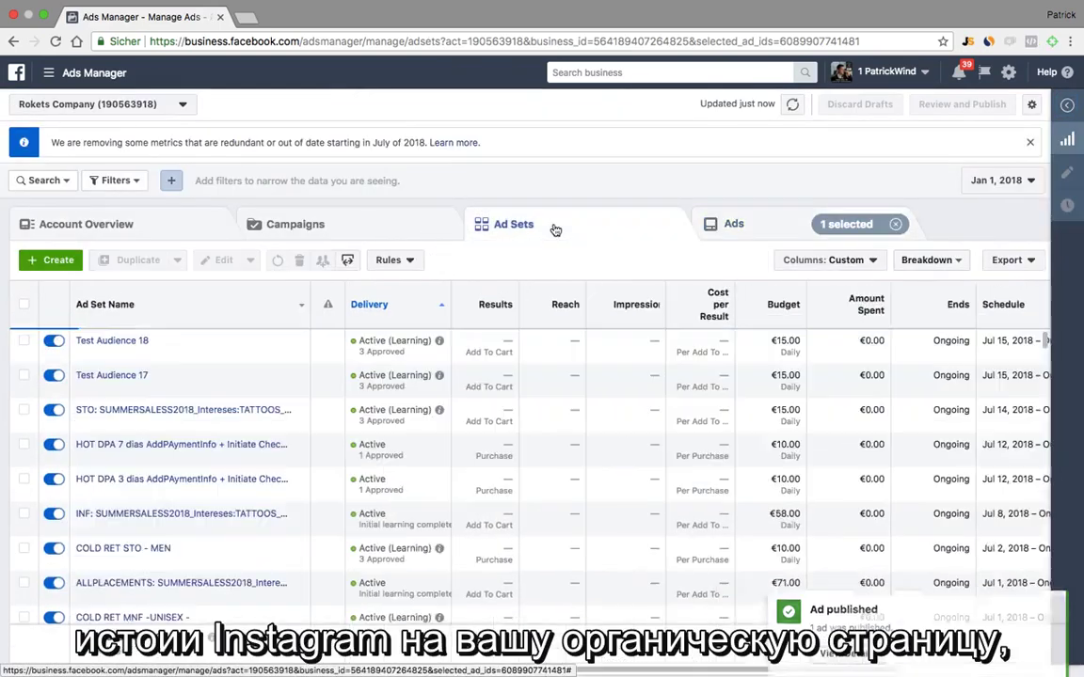
click(363, 222)
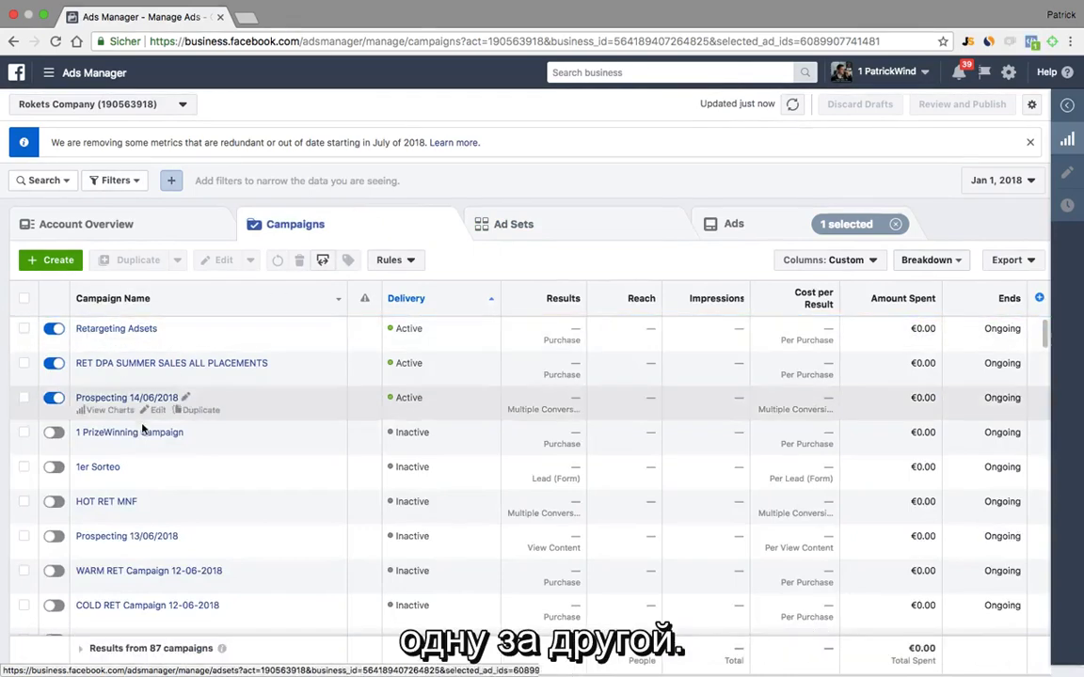
Step: Open the Instagram Stories ad set's ads, with Insta Story 1 In Review, and begin another ad
click(136, 432)
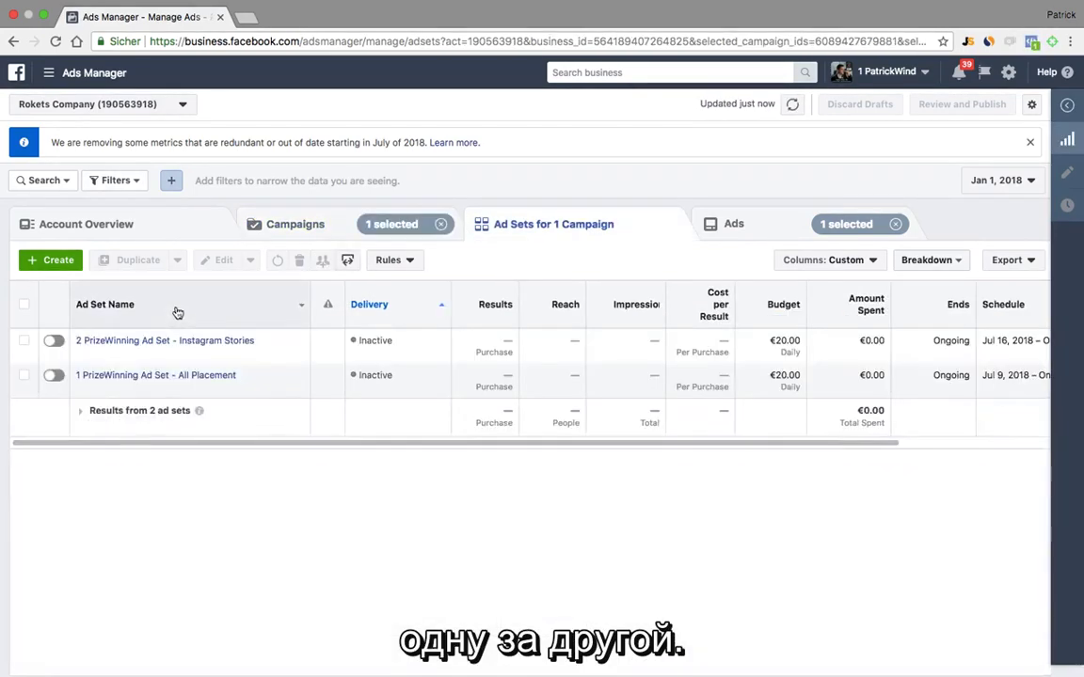
click(177, 341)
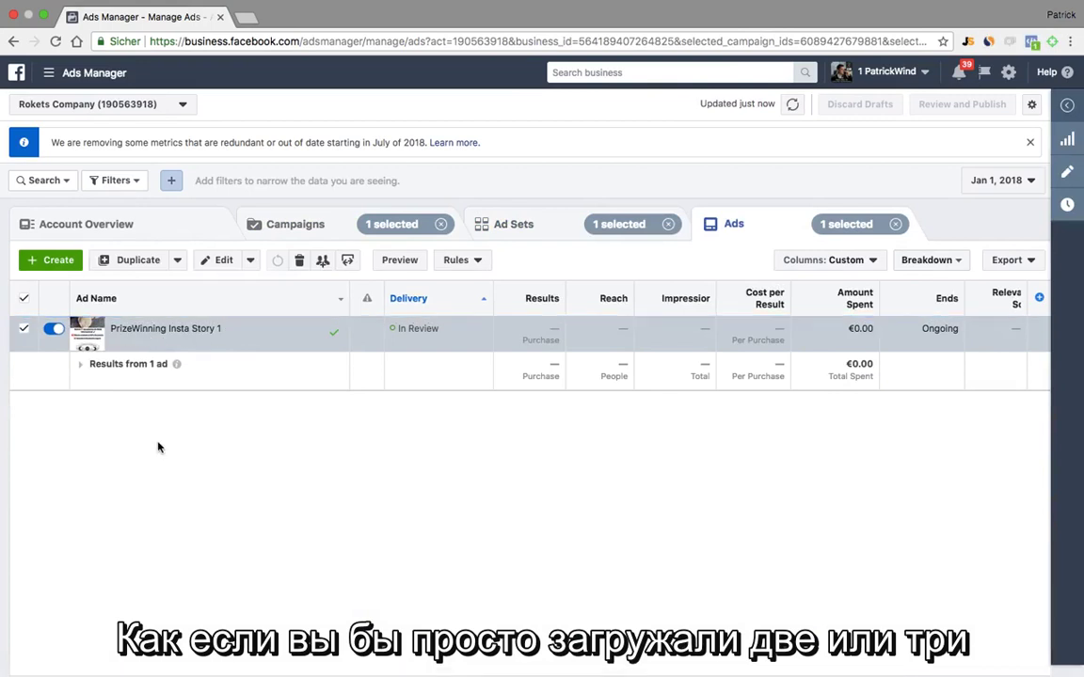
click(52, 331)
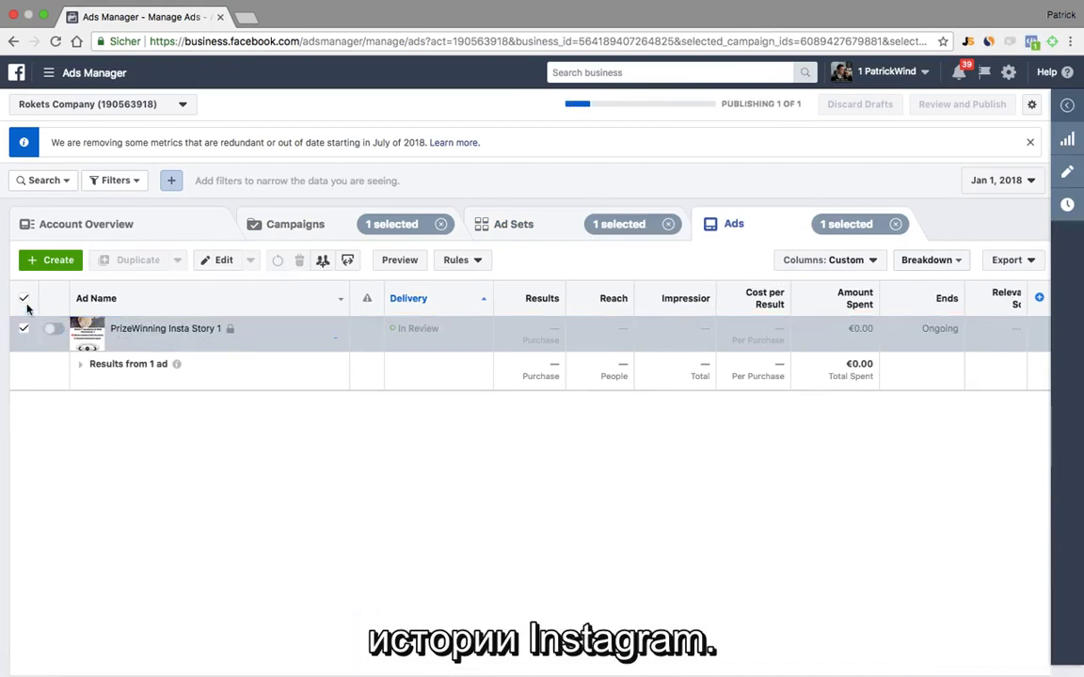
click(23, 332)
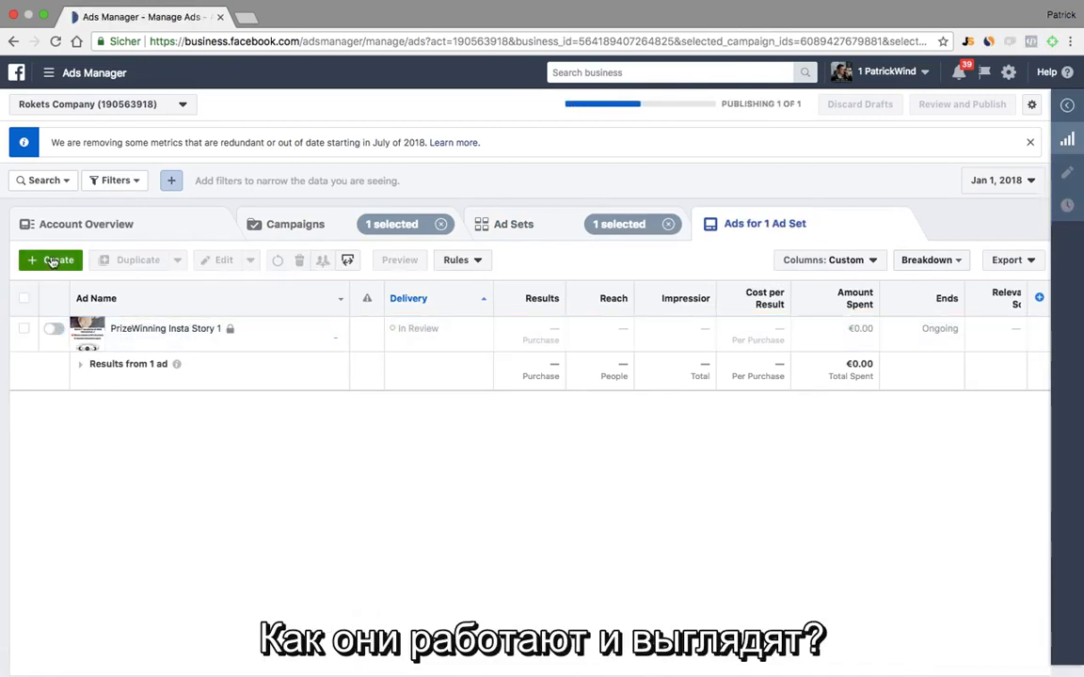
click(50, 260)
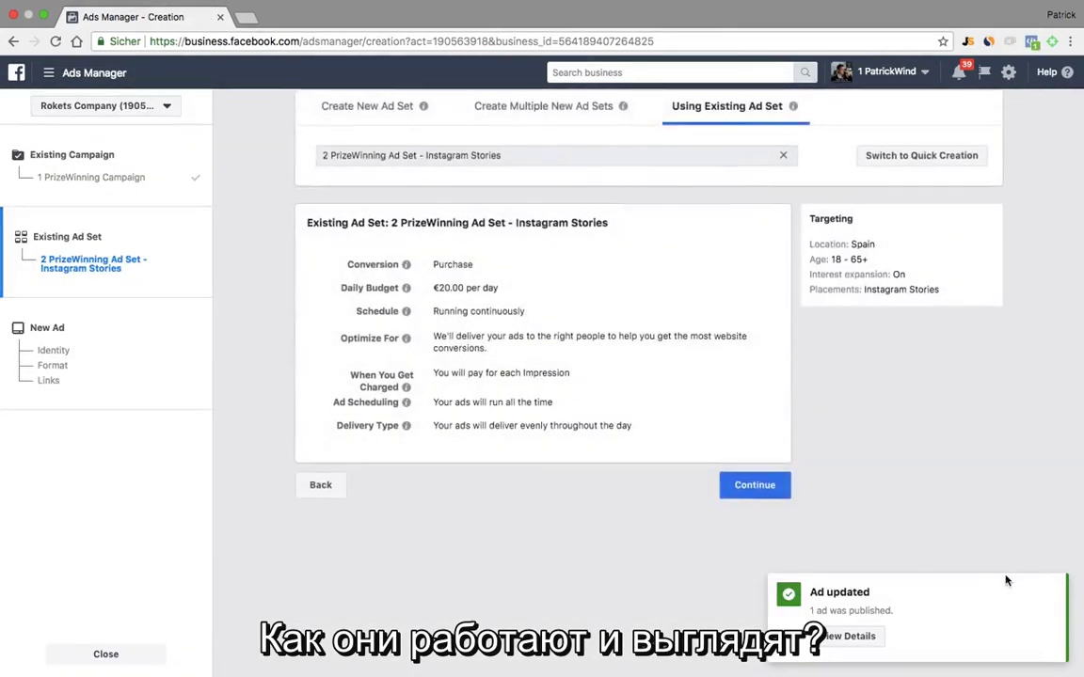
Step: Dismiss the published notice, continue to the new ad, and set the Instagram account to roketsco
click(1055, 586)
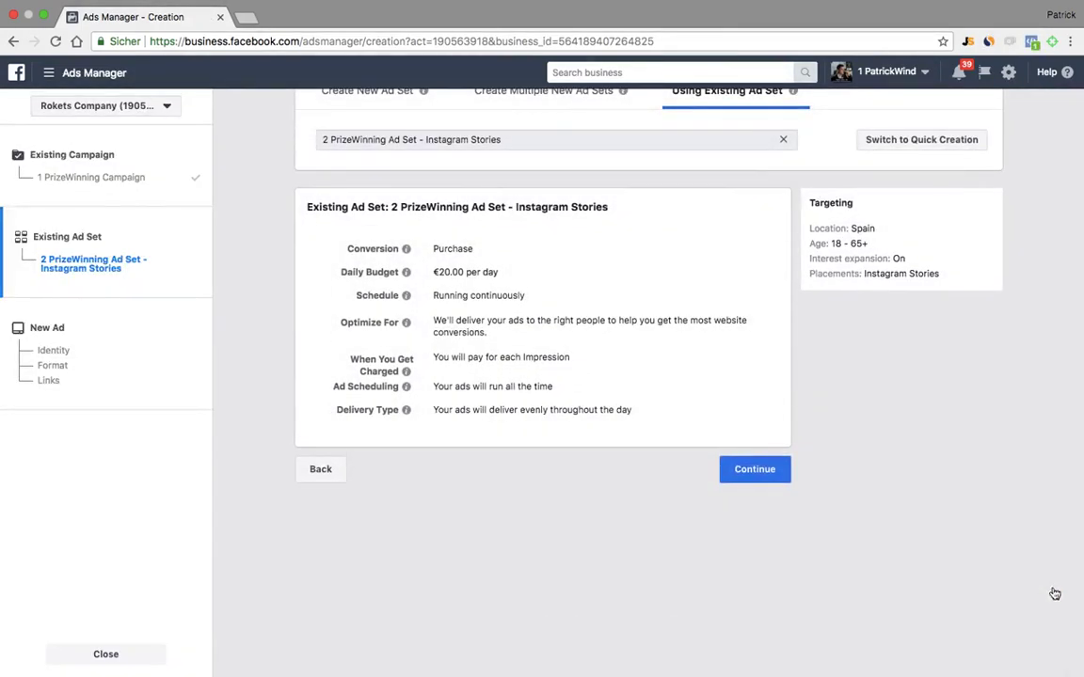
click(755, 472)
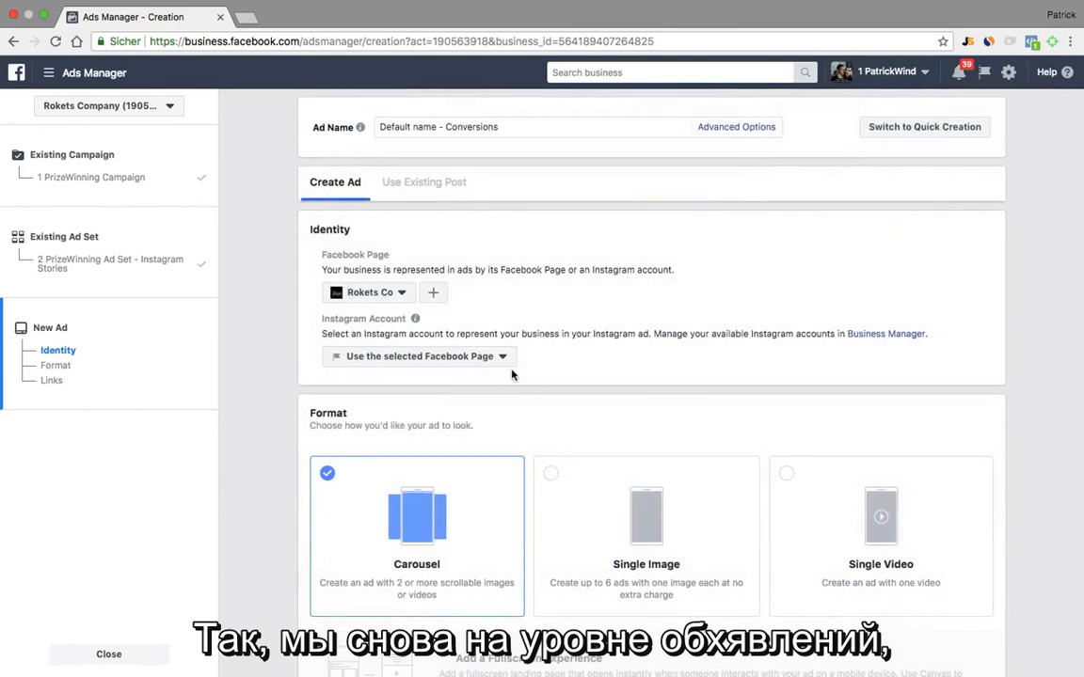
click(483, 357)
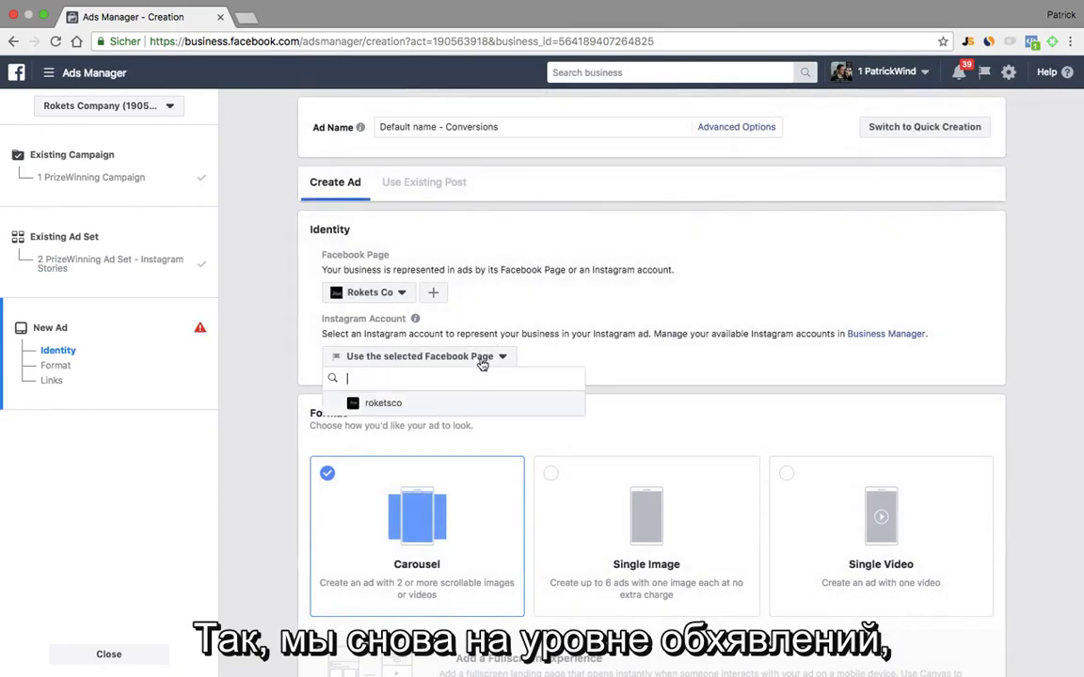
click(442, 405)
Step: Pick the 720 × 1280 image as carousel card 1's replacement image
scroll(634, 315, down, 3)
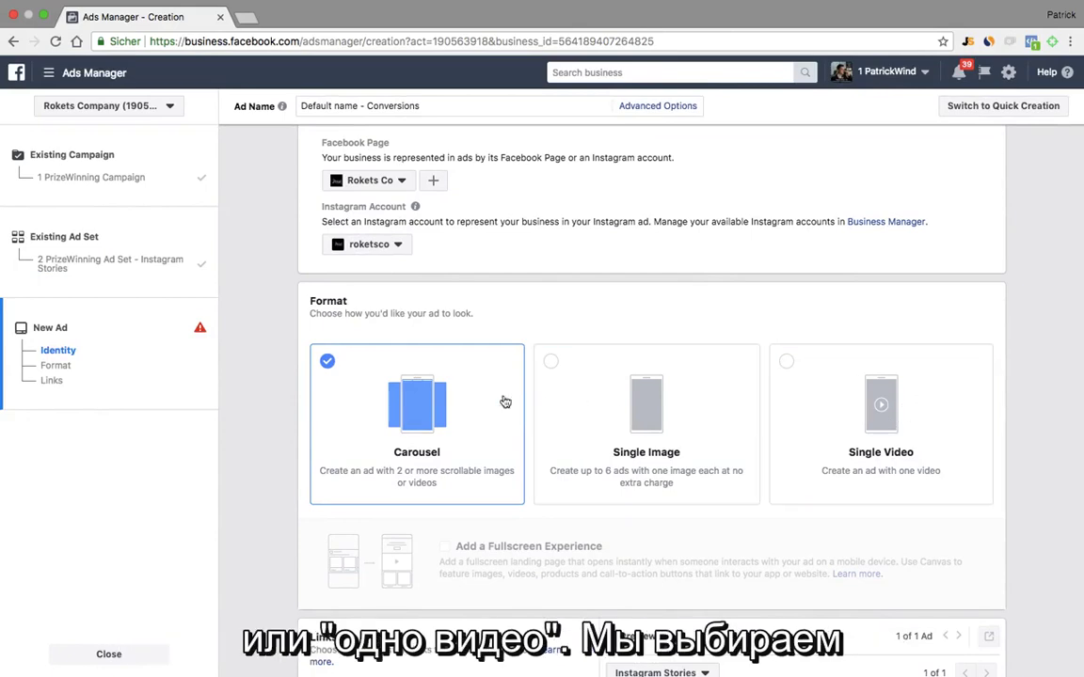
scroll(444, 424, down, 8)
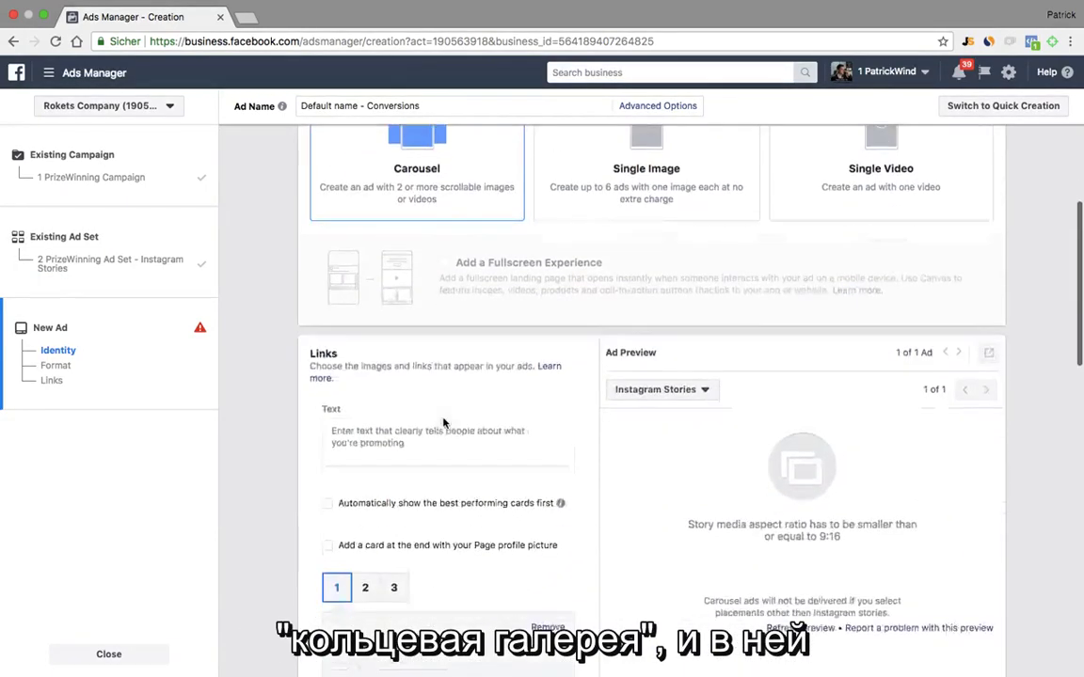
scroll(444, 425, down, 2)
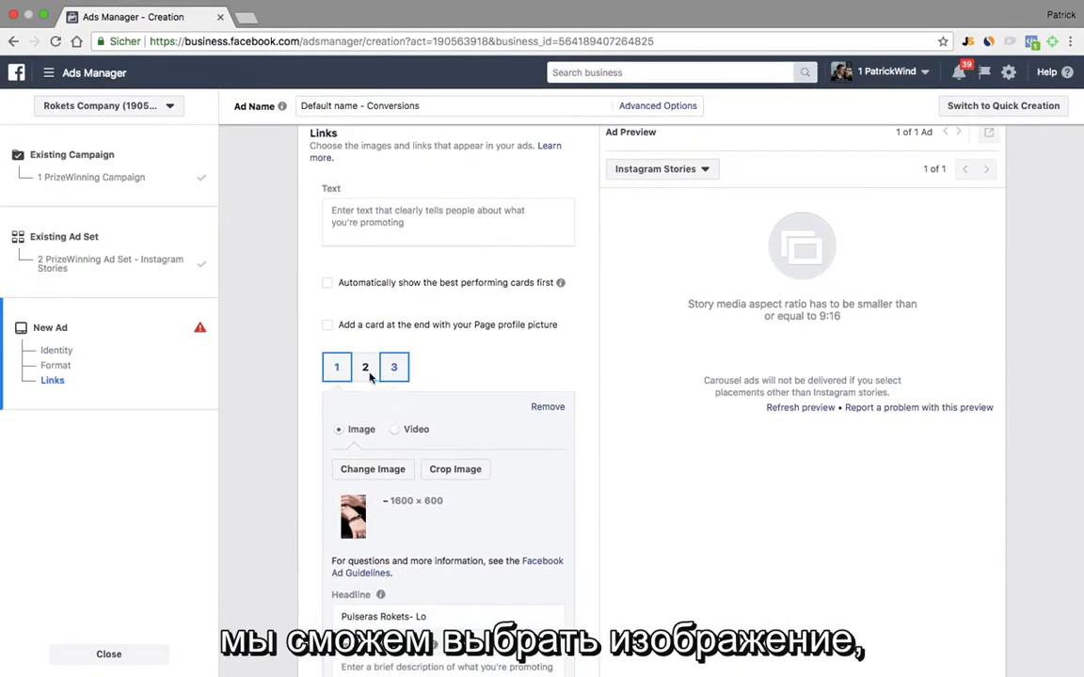
scroll(454, 383, down, 2)
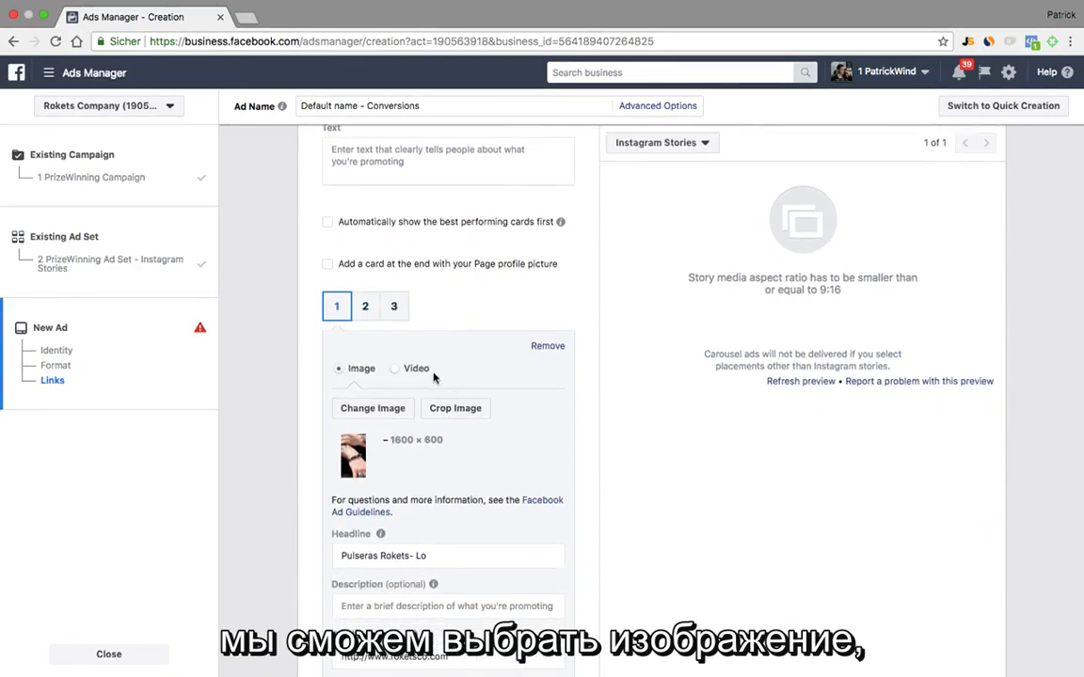
scroll(425, 377, down, 2)
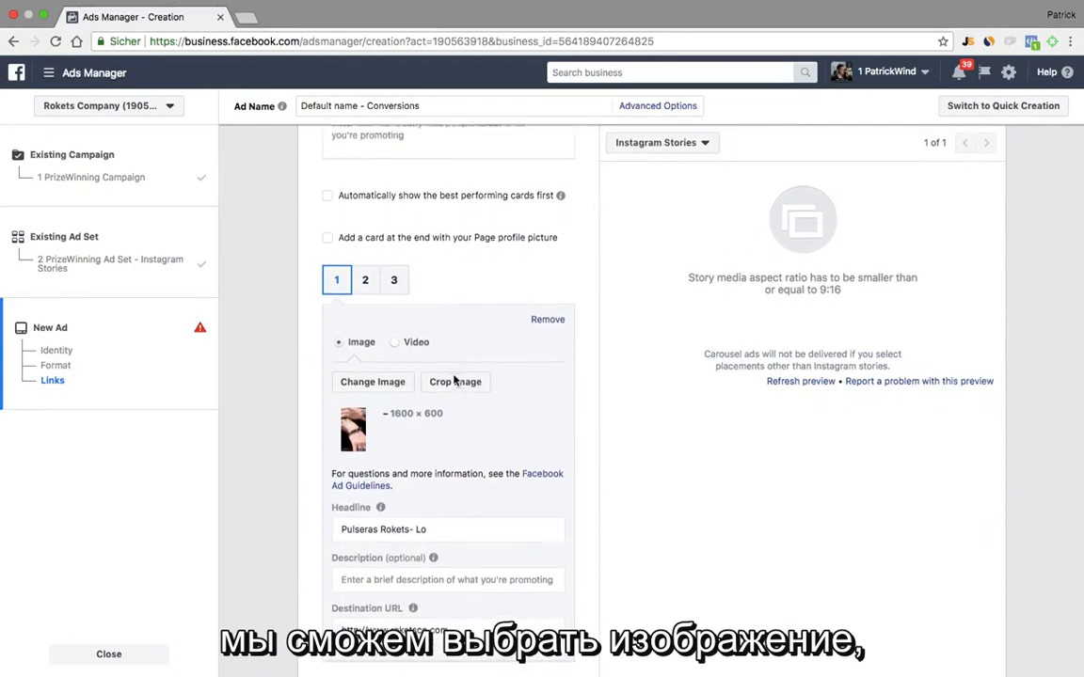
click(382, 372)
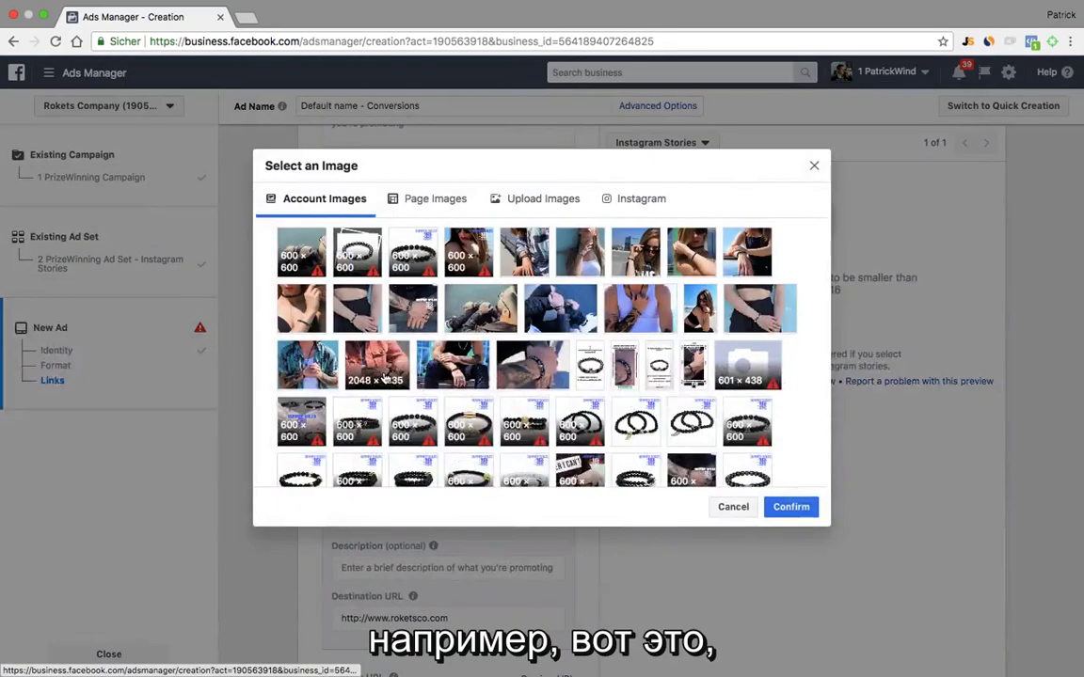
click(593, 365)
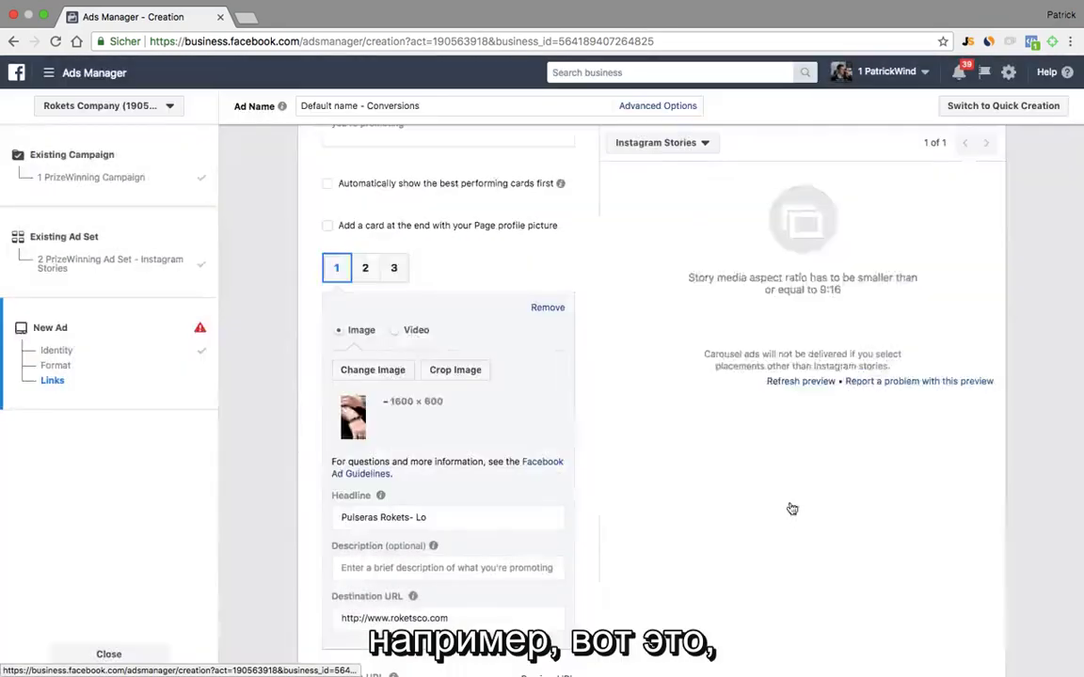
Step: Confirm card 1's 720 × 1280 image and turn carousel card 2 into a video card
click(790, 507)
click(372, 272)
scroll(452, 273, down, 1)
click(395, 287)
click(372, 327)
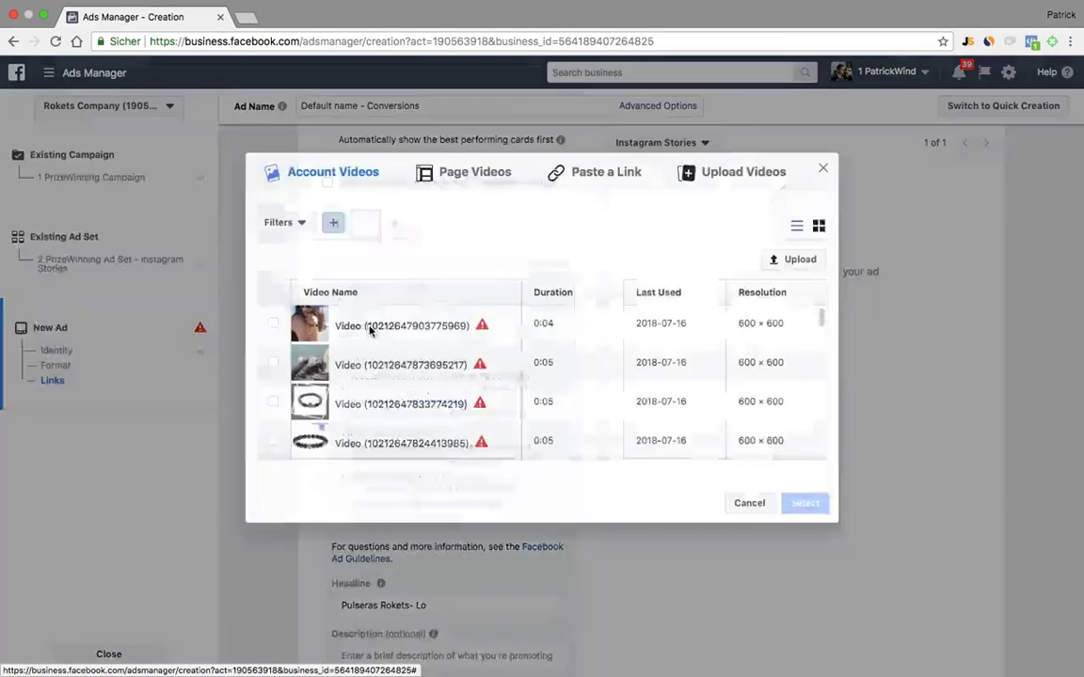
Step: Filter account videos to Full portrait (9:16) and assign IMG_7407.mov to card 2
click(296, 224)
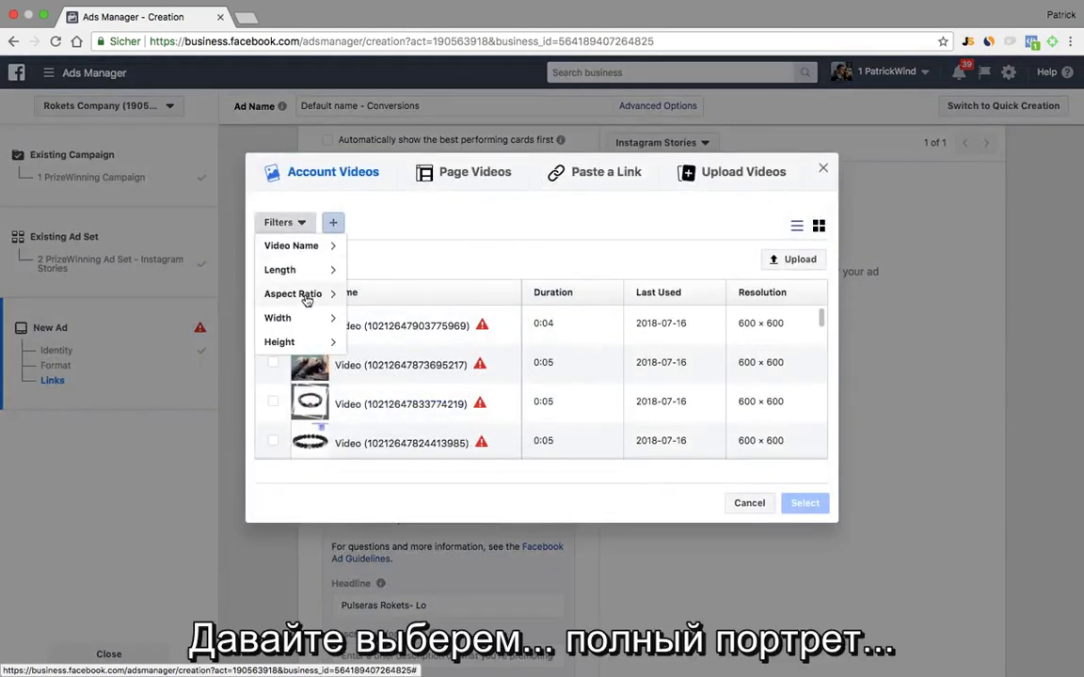
click(304, 294)
click(322, 339)
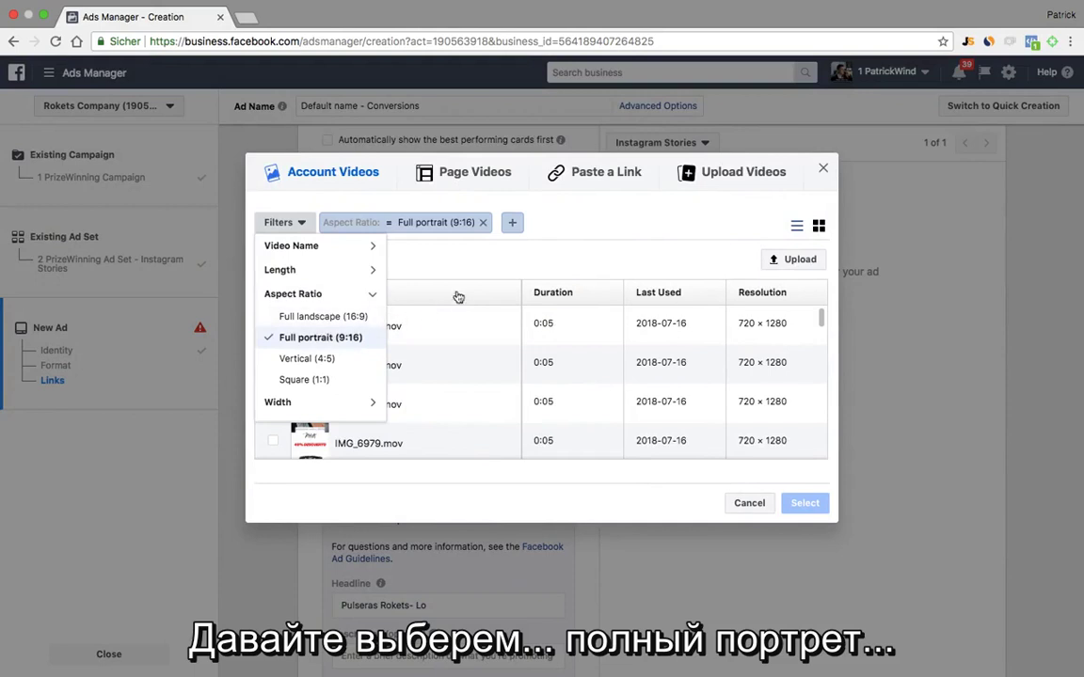
click(480, 262)
scroll(289, 380, down, 10)
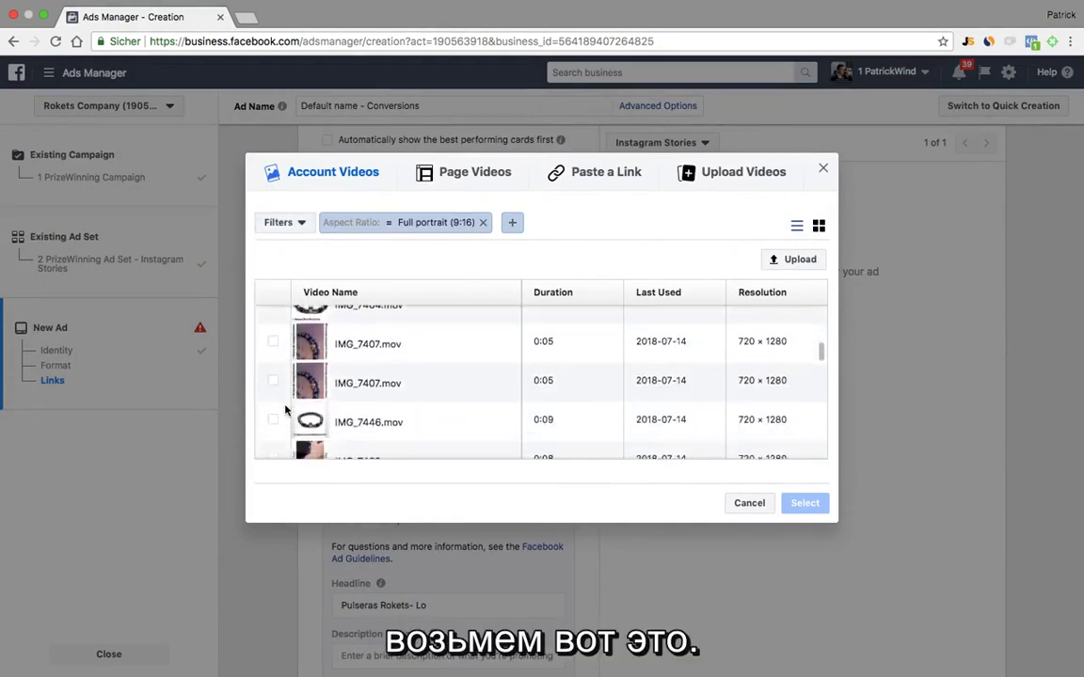
scroll(277, 378, up, 1)
click(272, 368)
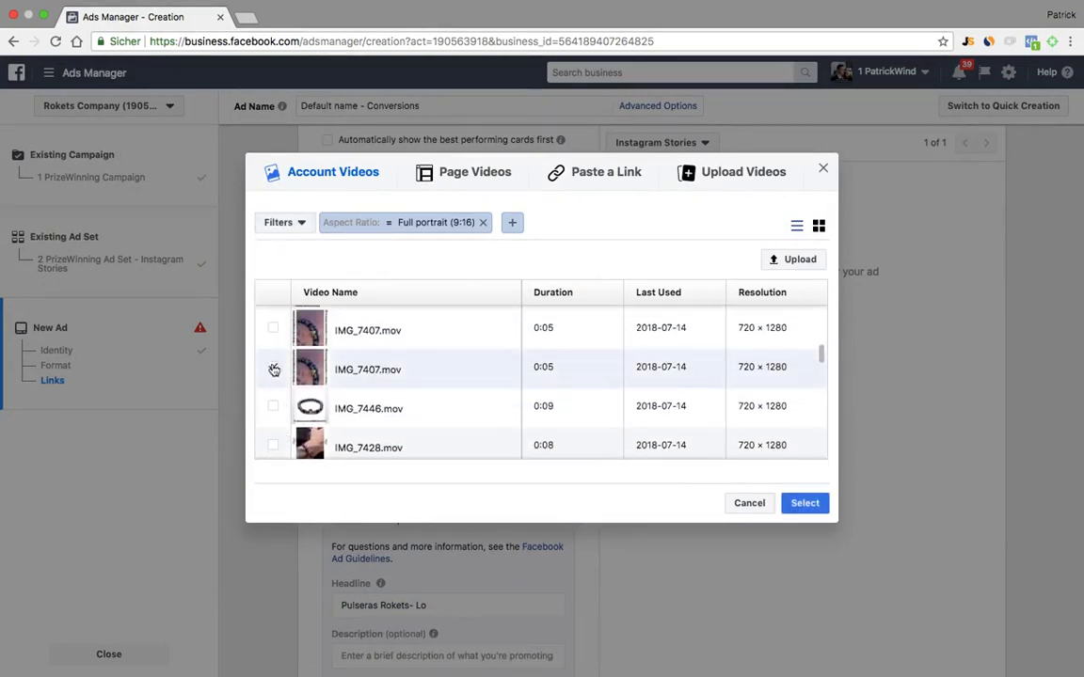
click(805, 504)
click(393, 224)
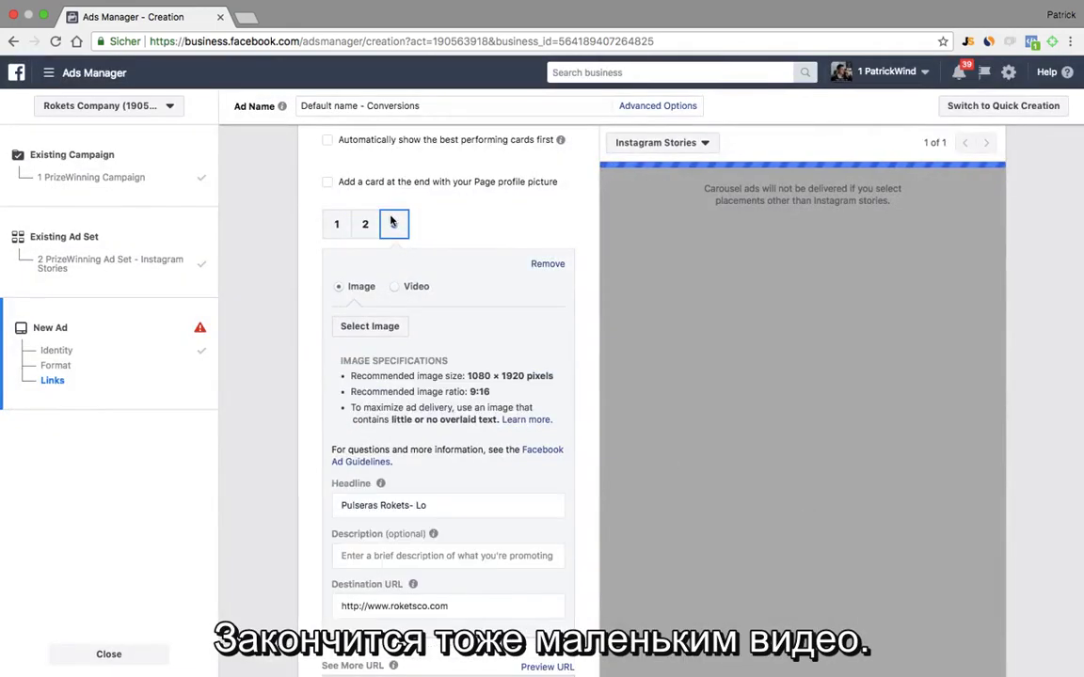
Step: Make card 3 a video card with the Full portrait (9:16) video IMG_7195.mov
click(395, 287)
click(372, 325)
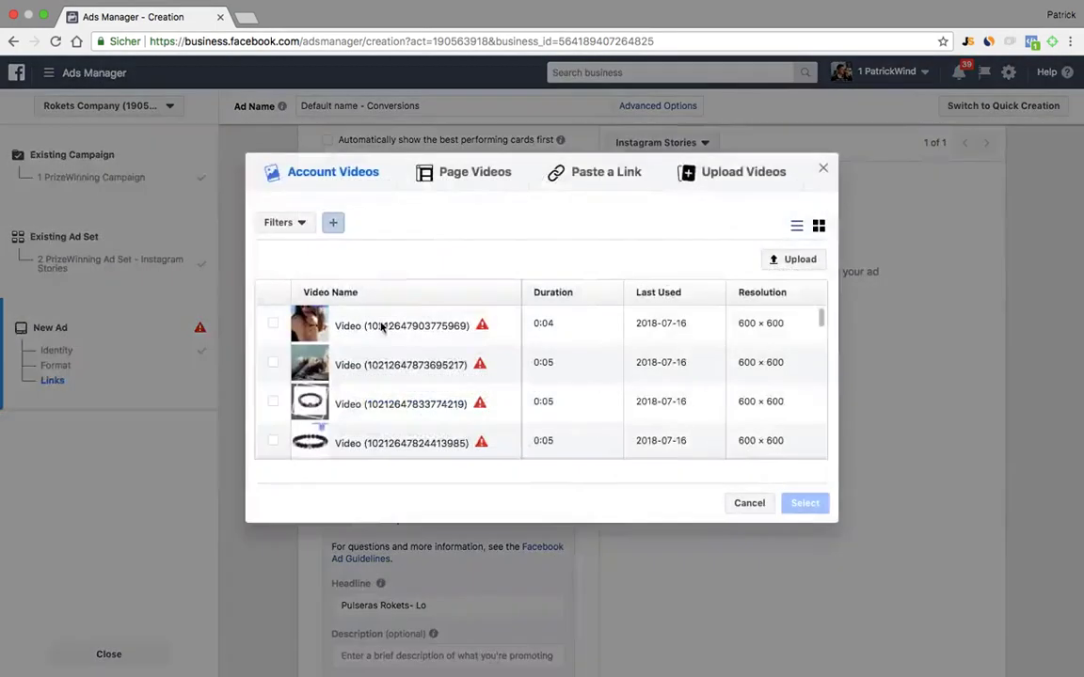
scroll(331, 351, down, 5)
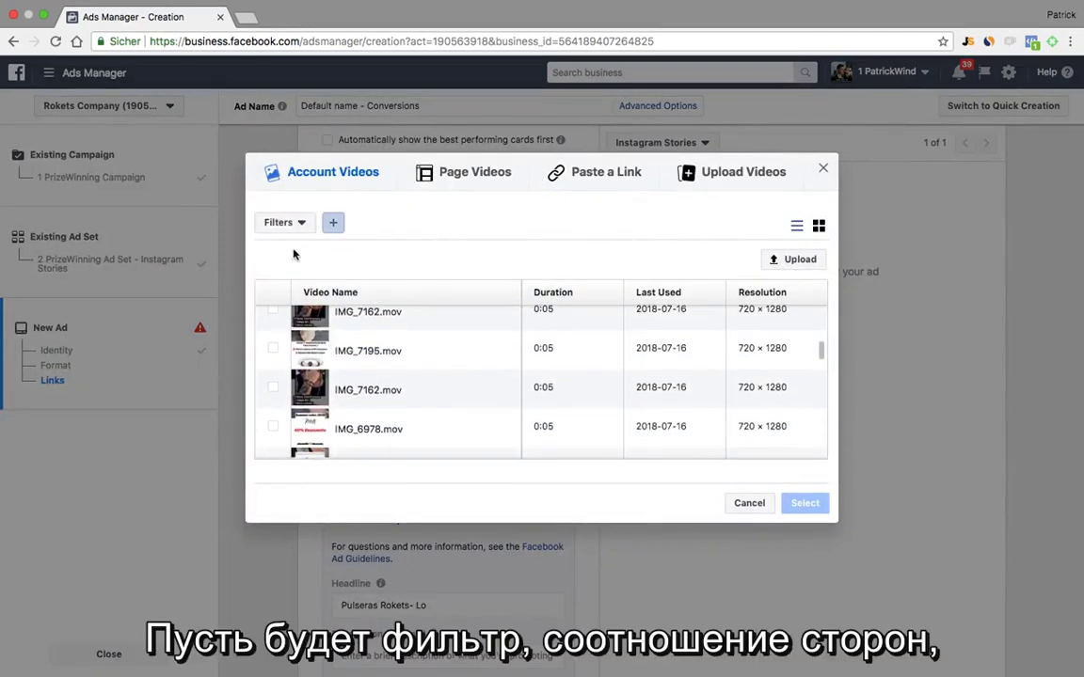
click(295, 228)
click(275, 293)
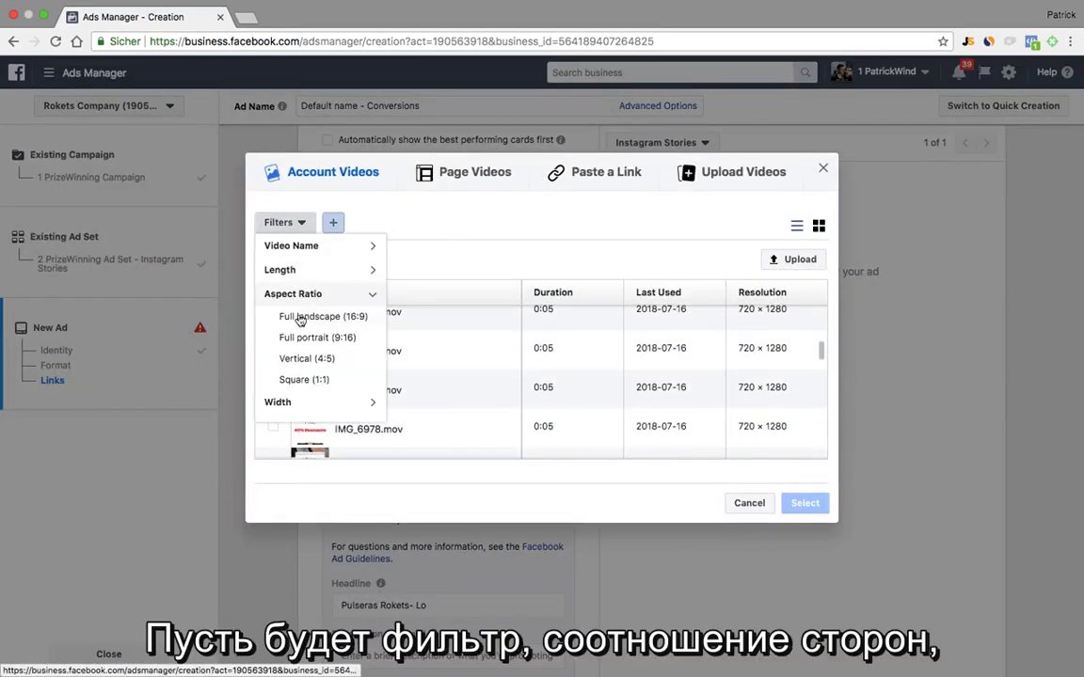
click(304, 338)
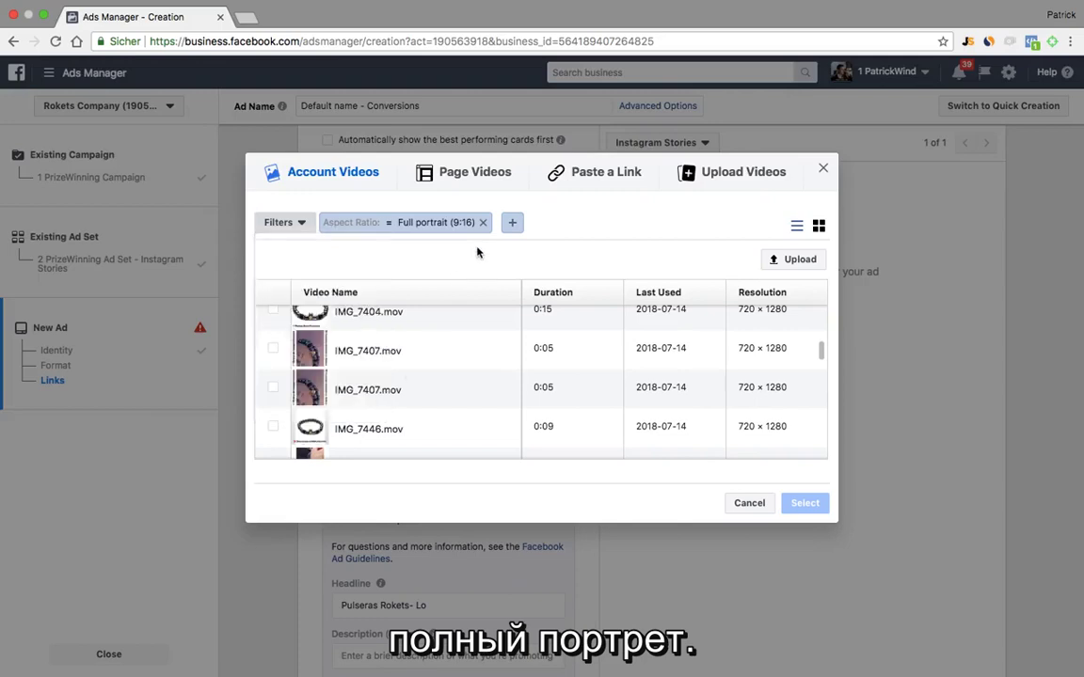
scroll(395, 346, down, 10)
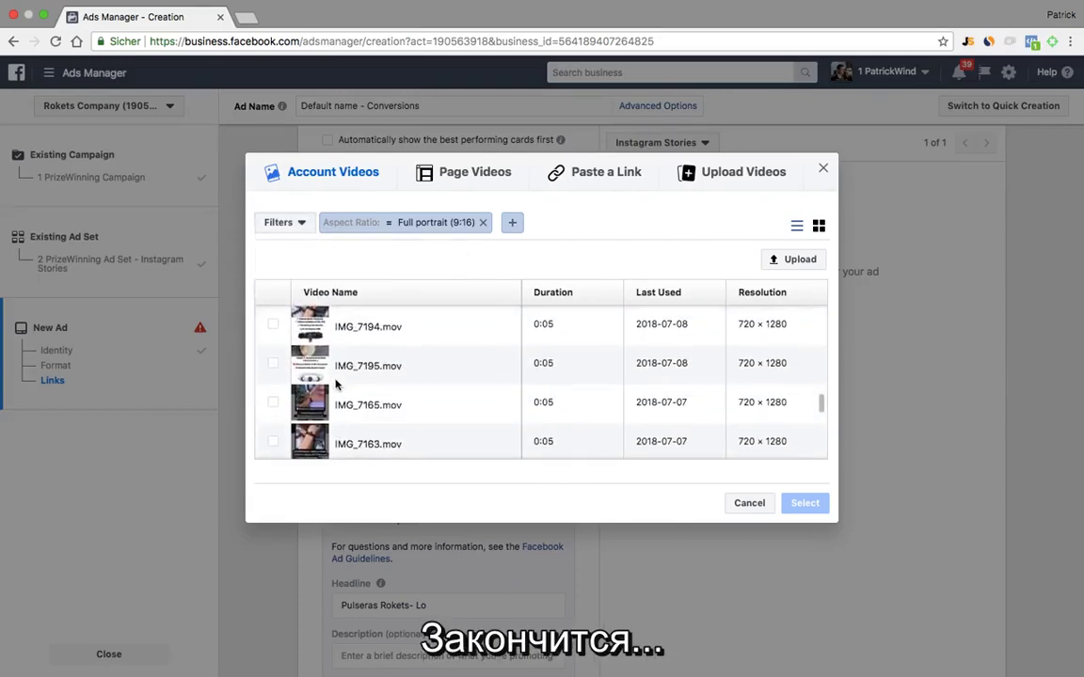
scroll(336, 383, up, 1)
click(273, 372)
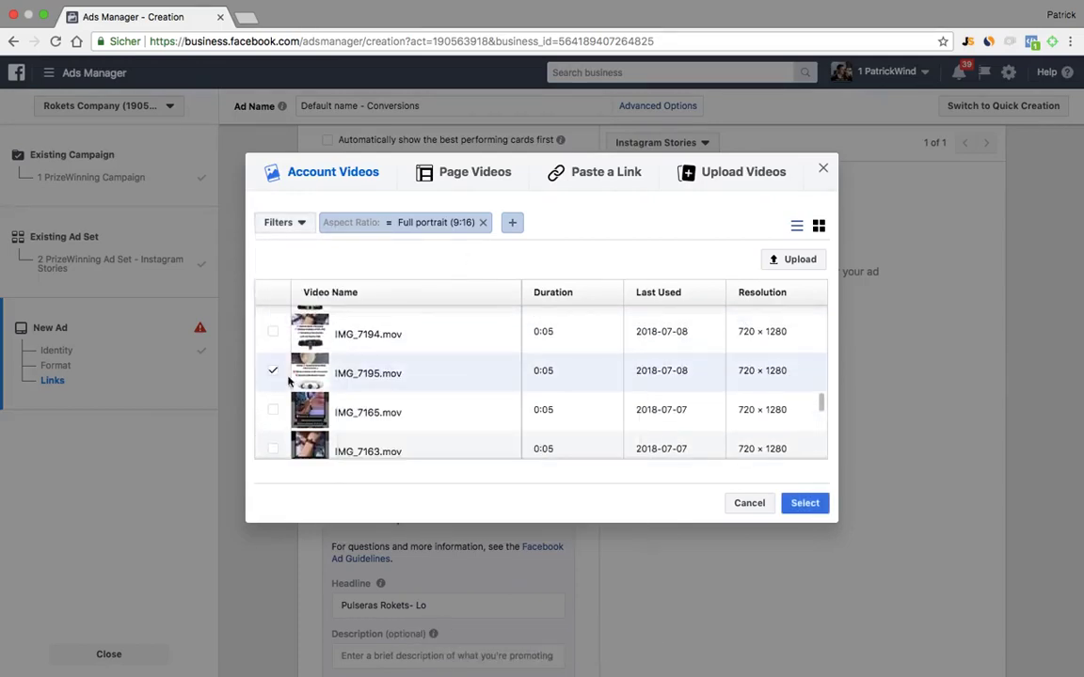
click(798, 503)
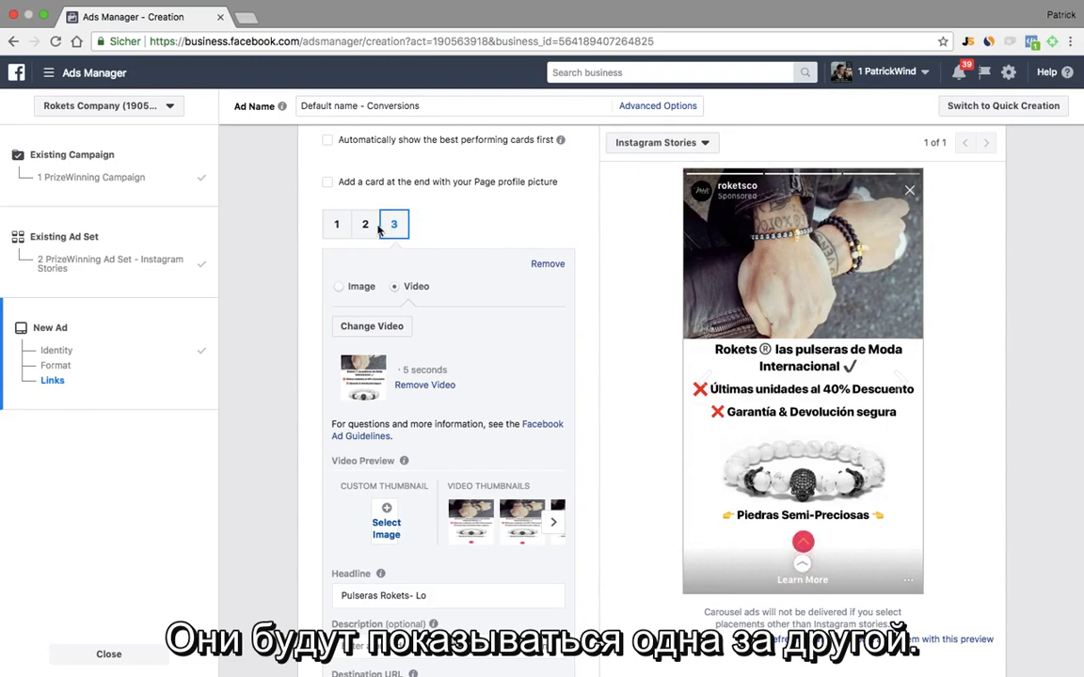
click(344, 232)
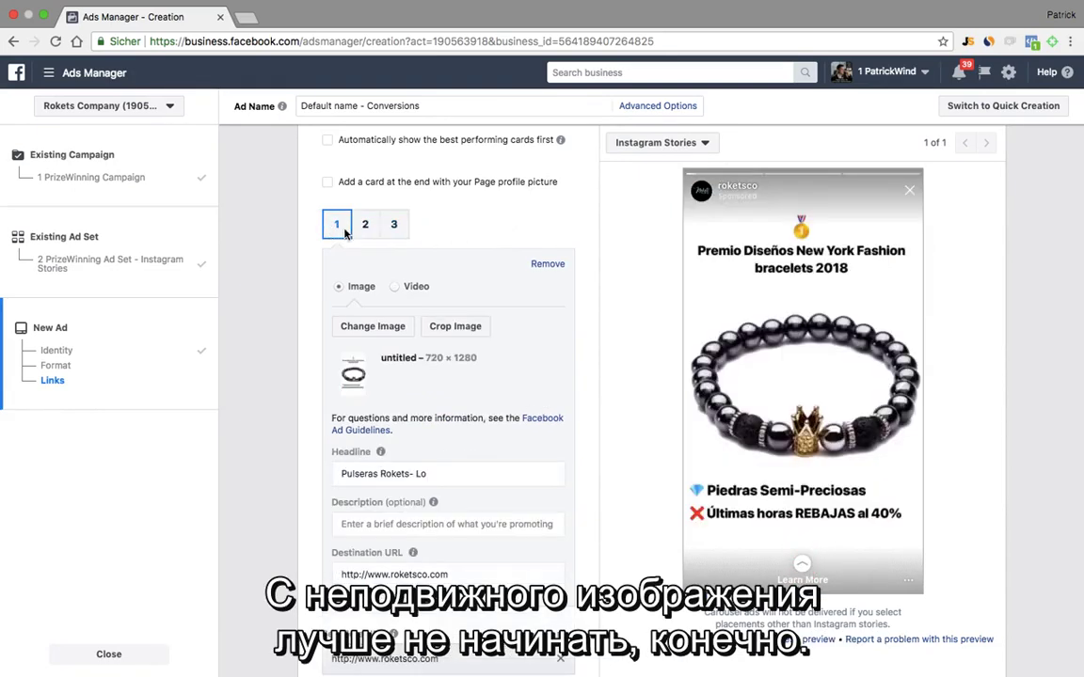
mouse_move(374, 229)
mouse_down()
mouse_move(331, 223)
mouse_move(393, 224)
mouse_up()
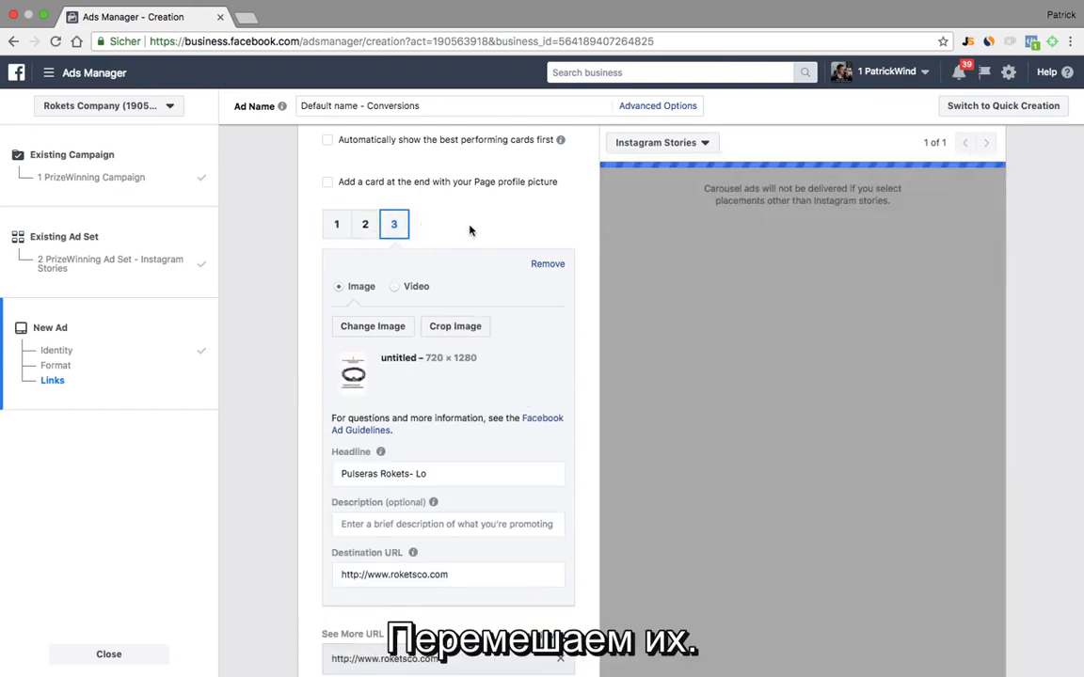
scroll(469, 229, down, 2)
scroll(469, 229, down, 2)
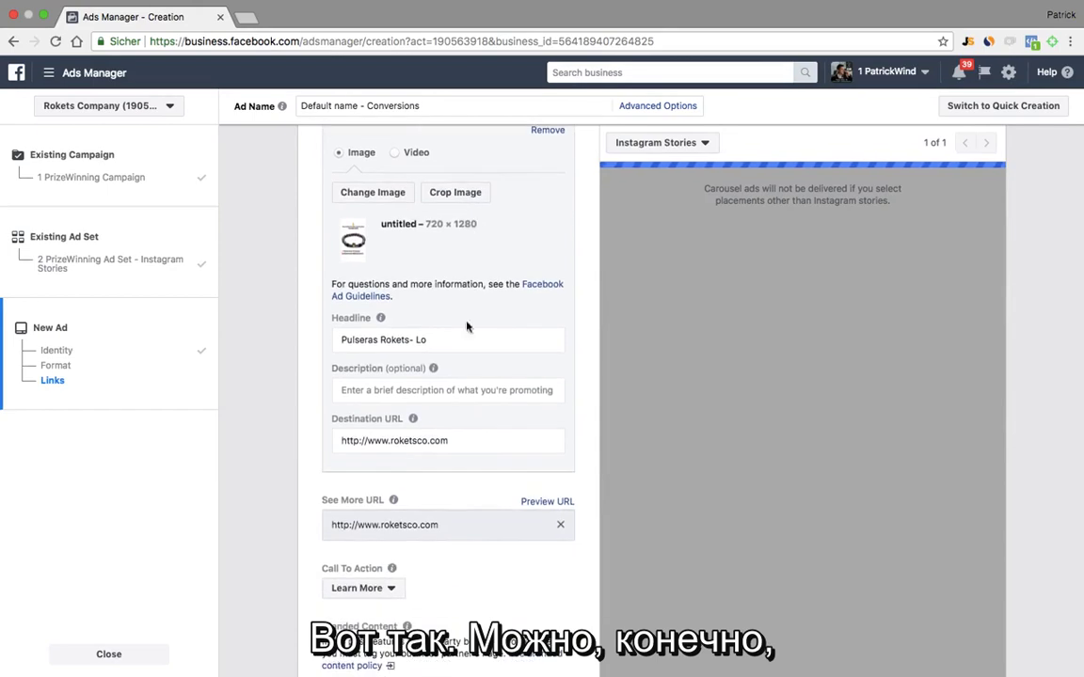
scroll(438, 279, up, 3)
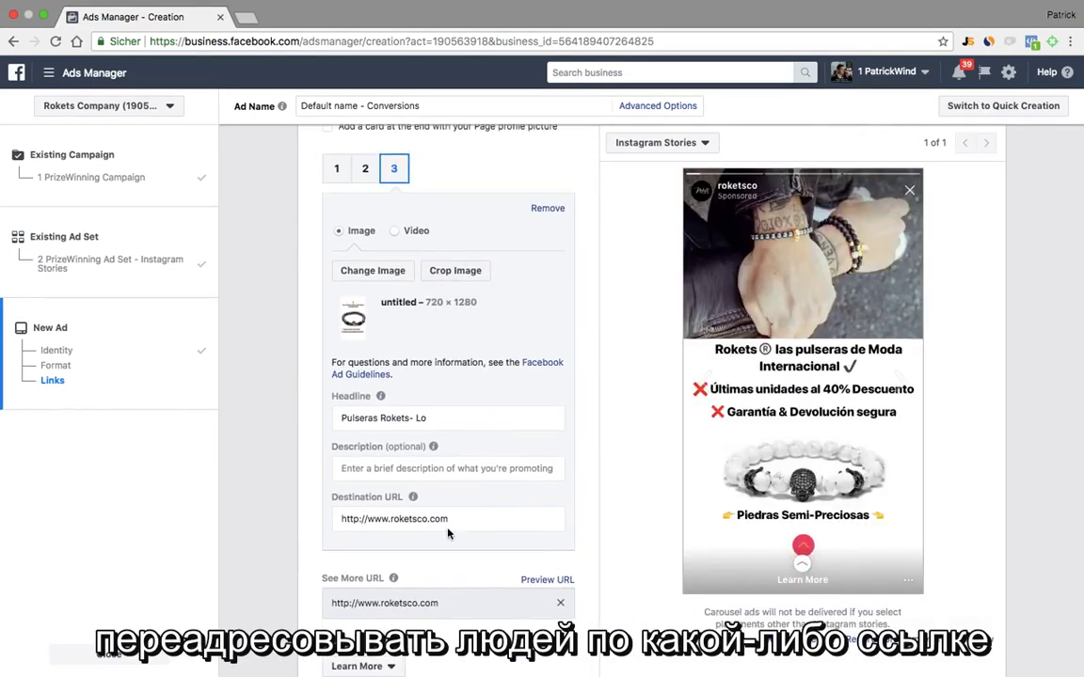
triple_click(453, 518)
click(473, 518)
scroll(522, 386, up, 1)
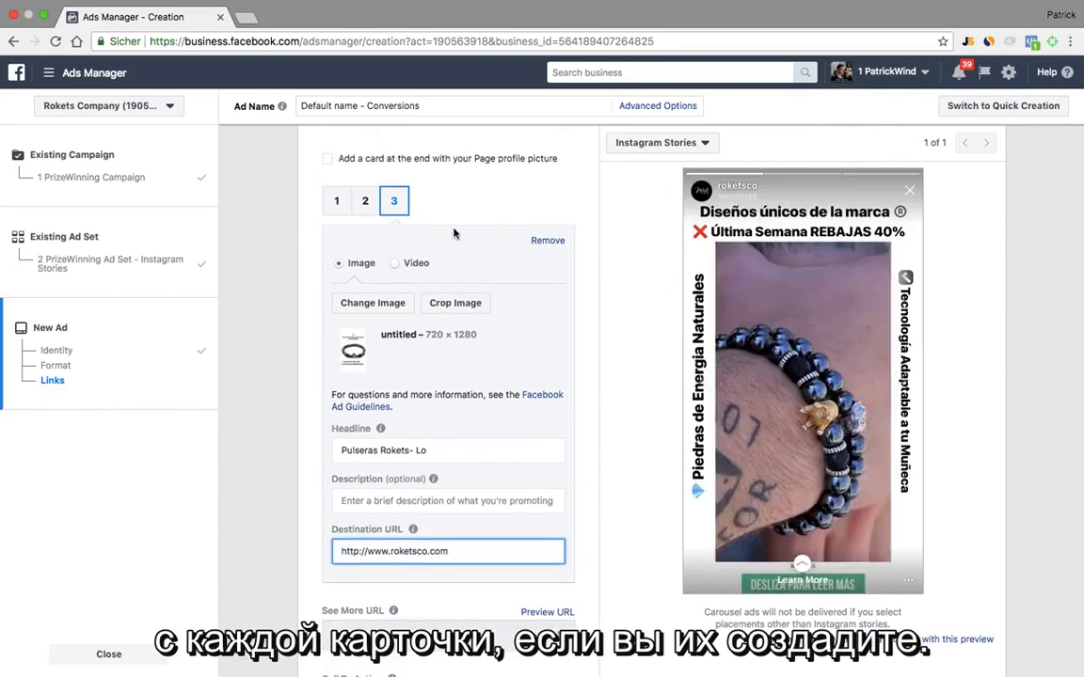
scroll(452, 232, up, 2)
scroll(459, 230, down, 10)
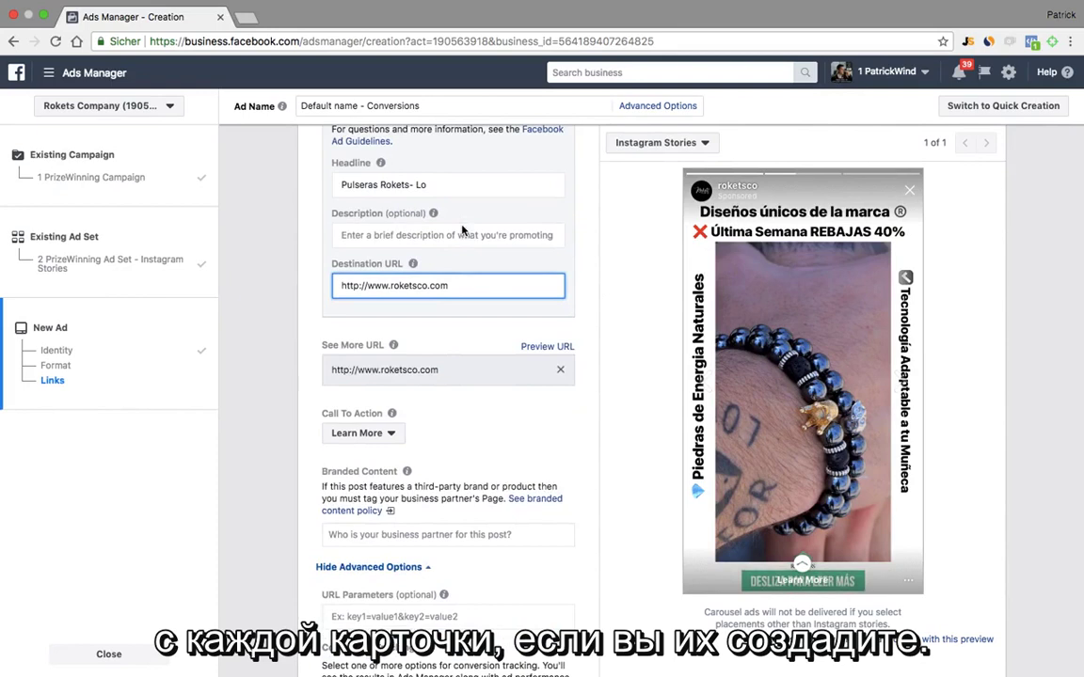
Step: Change the carousel's call to action from Learn More to Shop Now
click(380, 435)
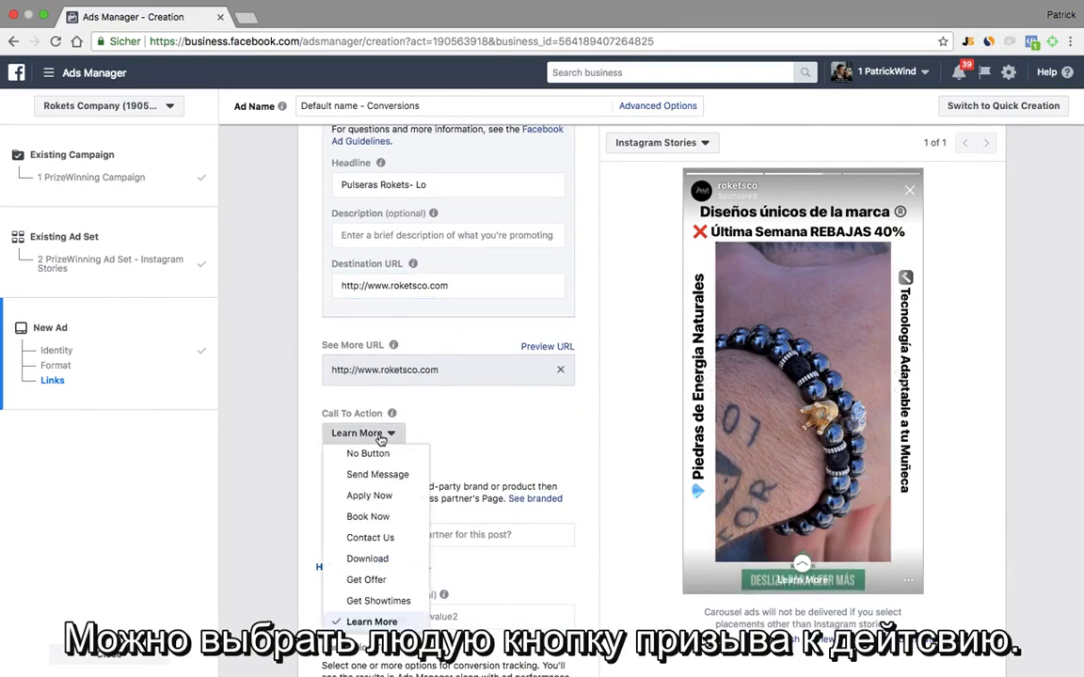
scroll(374, 602, down, 3)
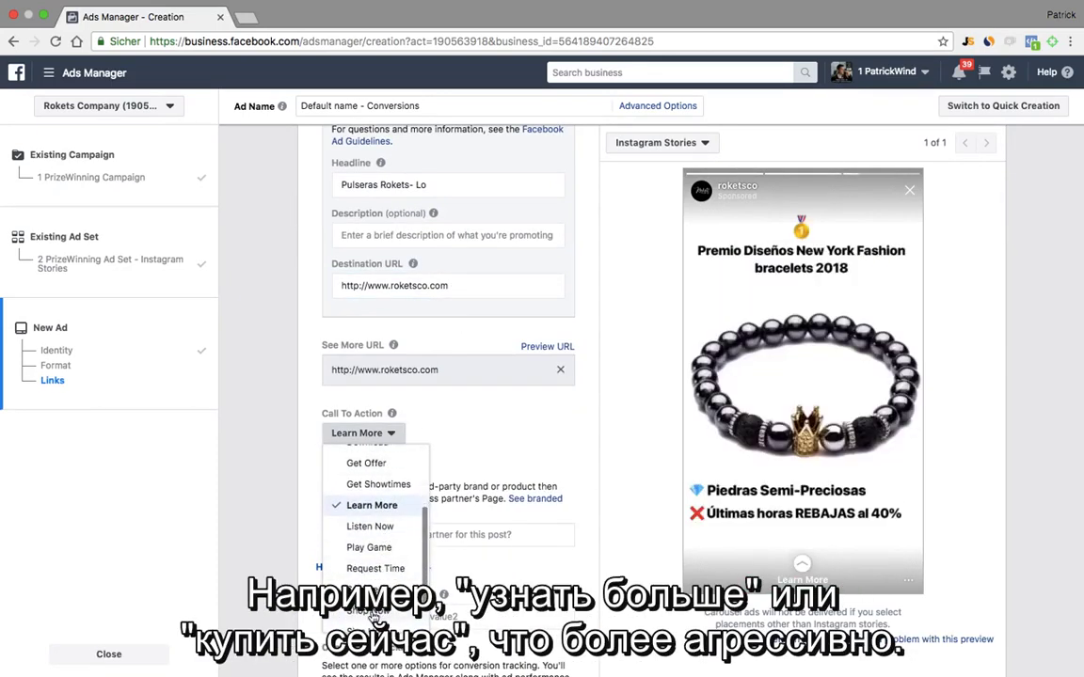
click(370, 611)
scroll(592, 458, down, 5)
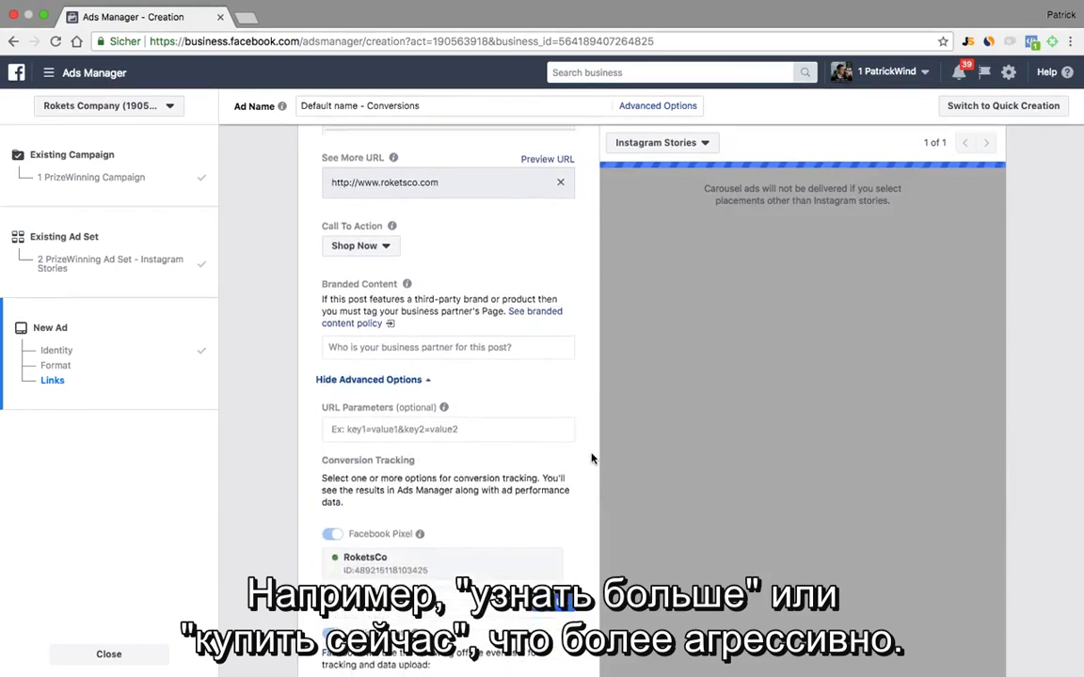
scroll(956, 399, up, 10)
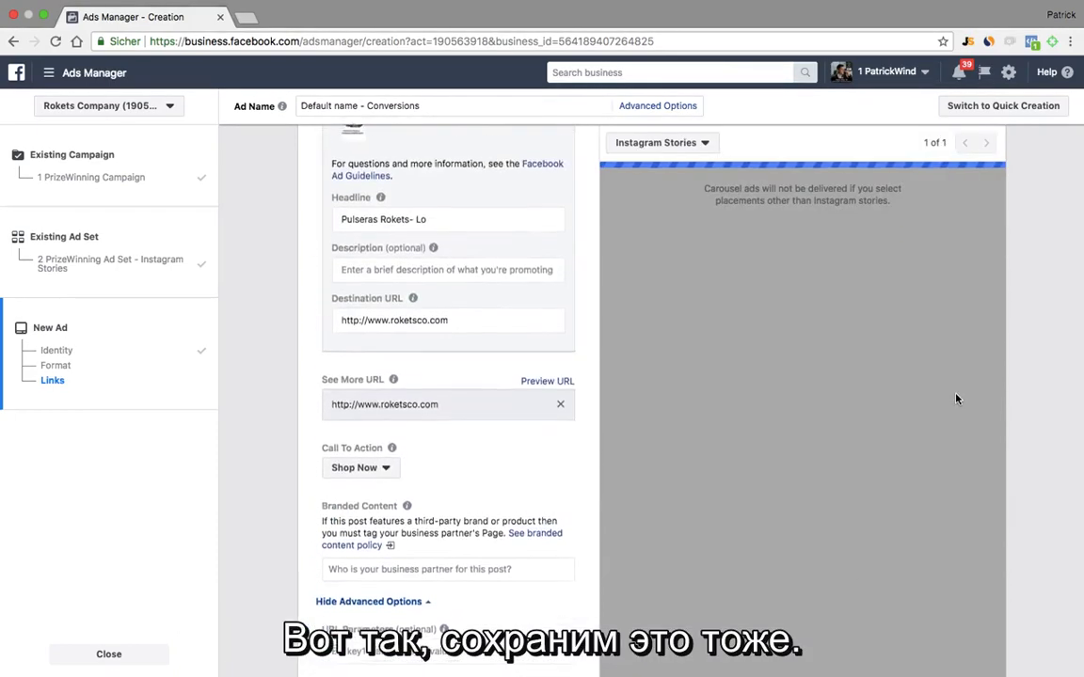
scroll(955, 399, up, 2)
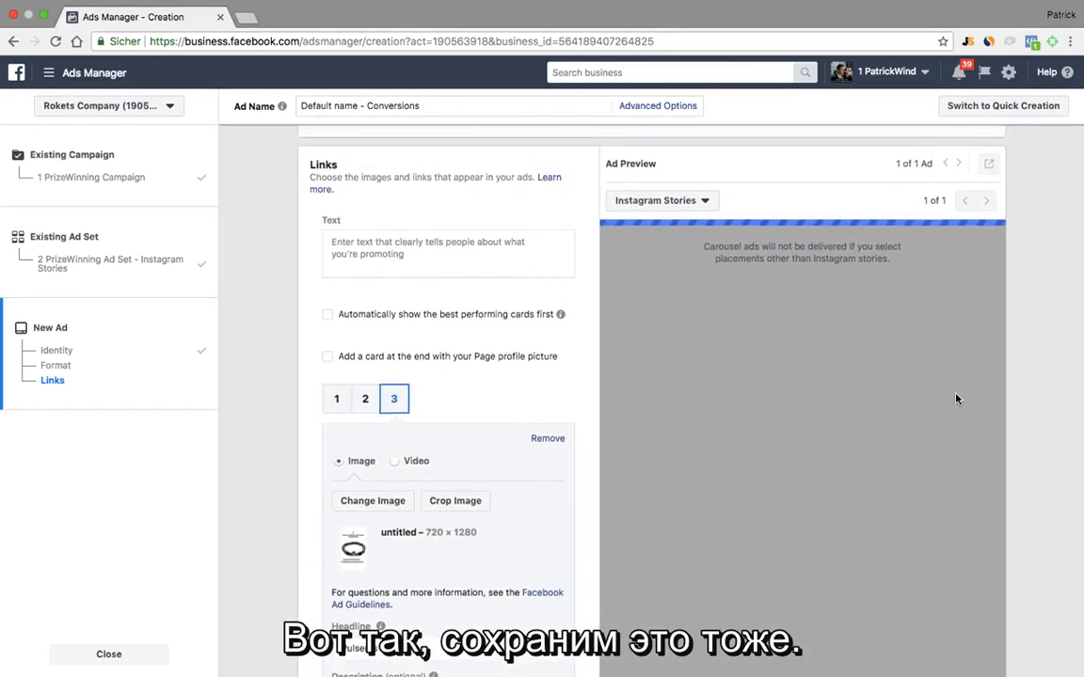
Step: Rename the ad to 'PrizeWinning Instagram Story 2' and bring up its review summary
click(395, 105)
key(super+a)
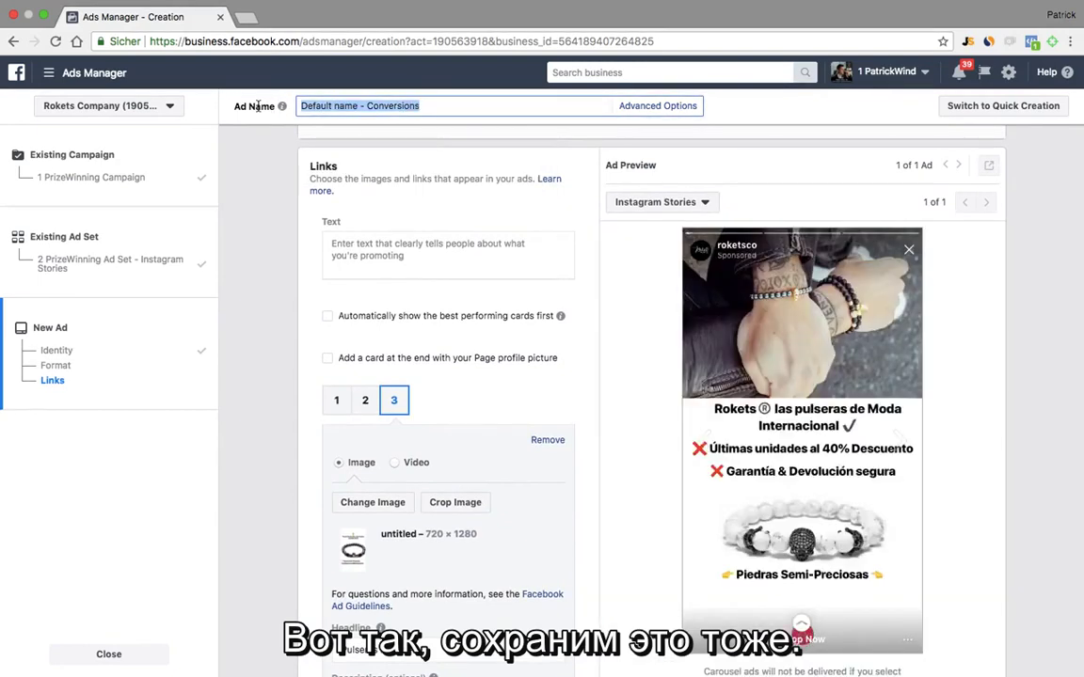
text(Prize)
key(BackSpace)
key(BackSpace)
text(Winning Instagram Story 2)
scroll(681, 326, down, 10)
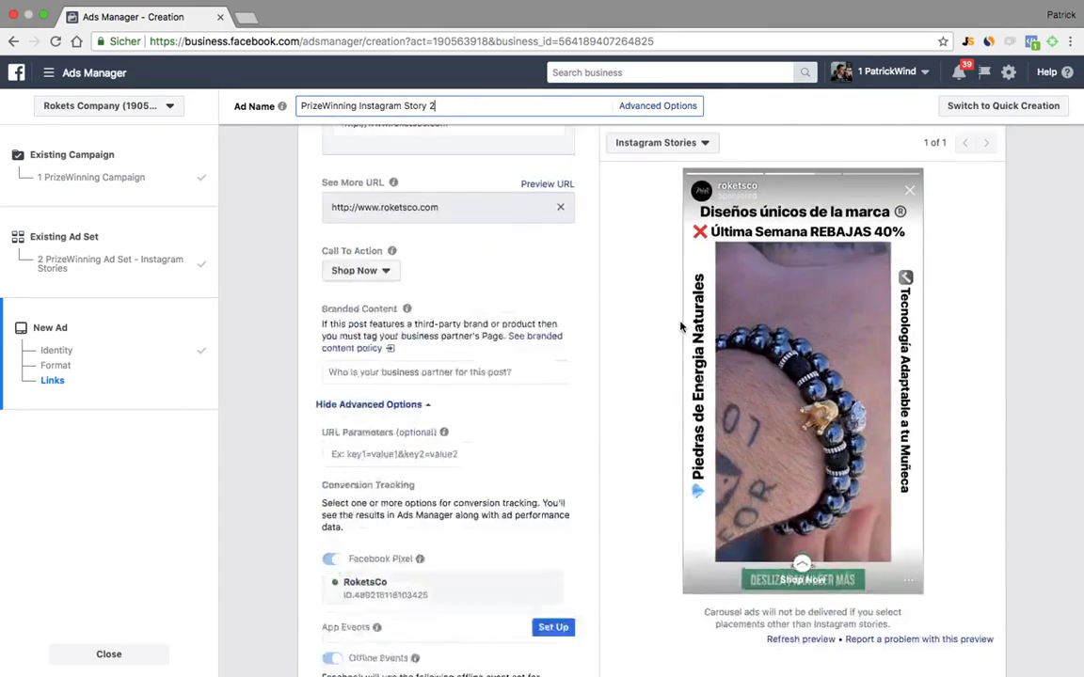
click(962, 592)
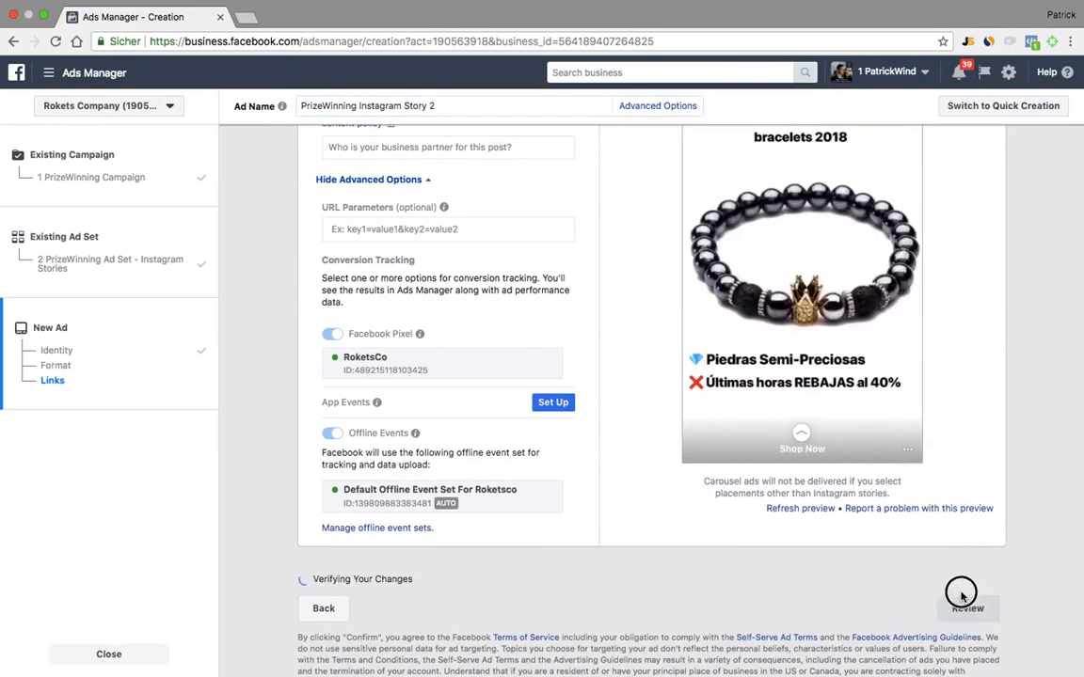
Step: Save PrizeWinning Instagram Story 2 as a draft, then publish it
scroll(612, 504, down, 3)
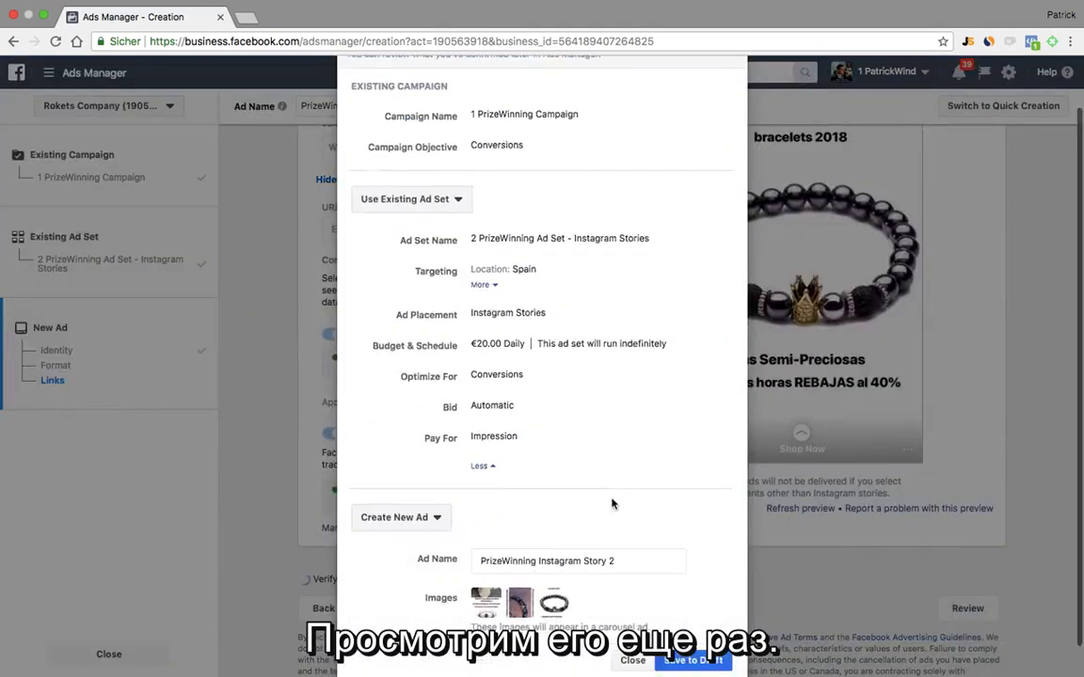
click(694, 625)
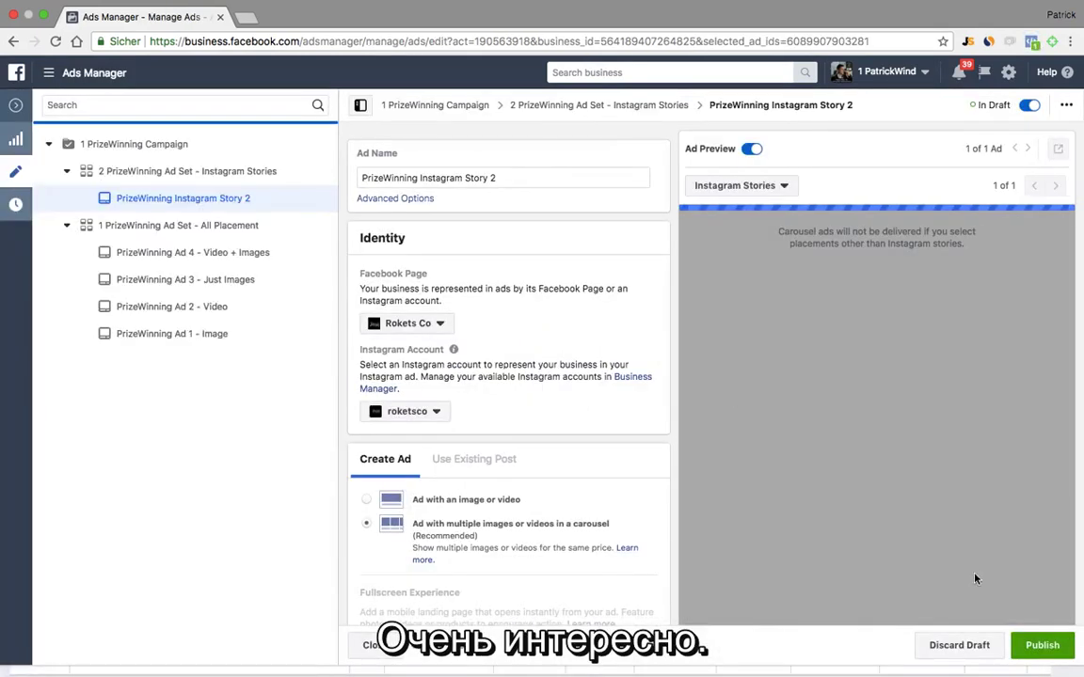
click(1038, 647)
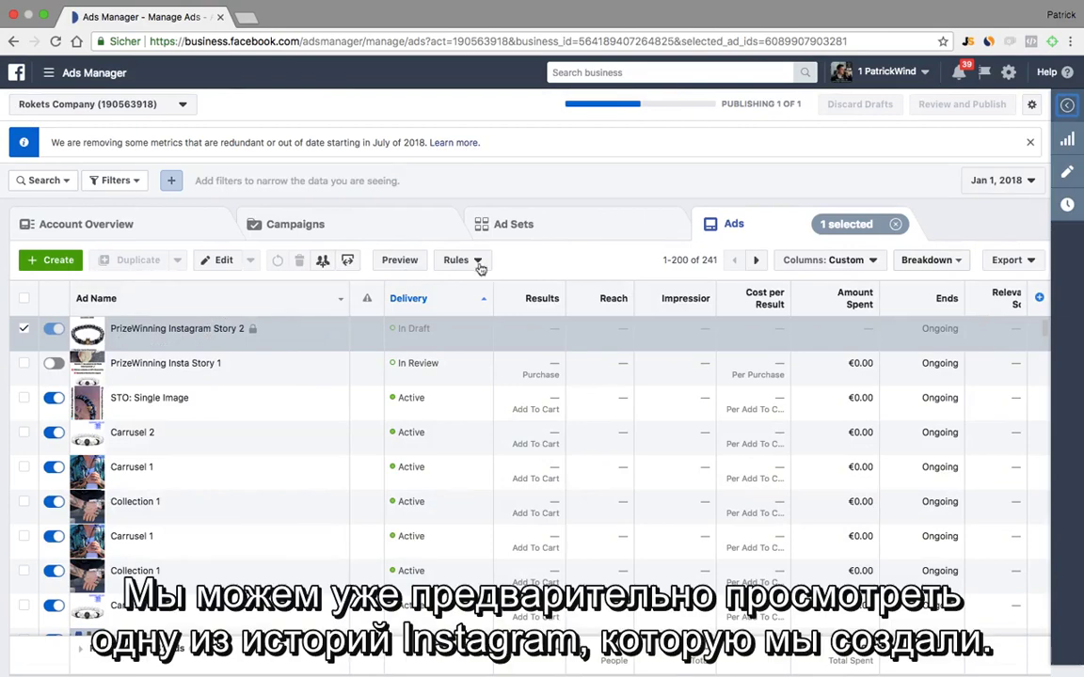
Step: Sort campaigns by name and drill into 1 PrizeWinning Campaign's Instagram Stories ad set
click(508, 229)
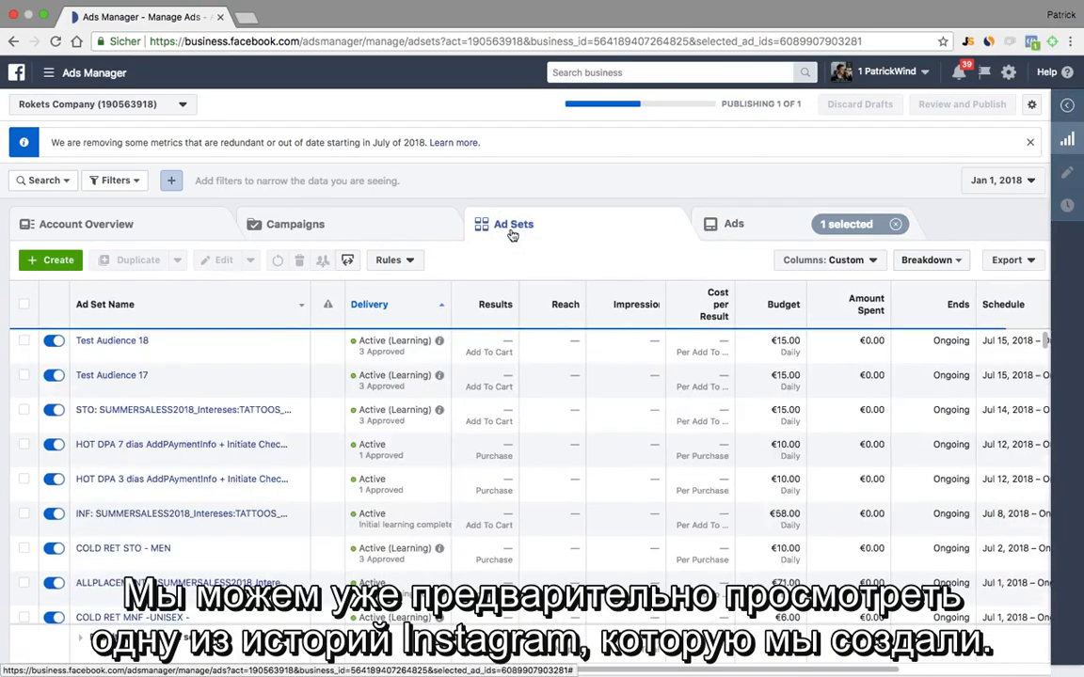
click(298, 232)
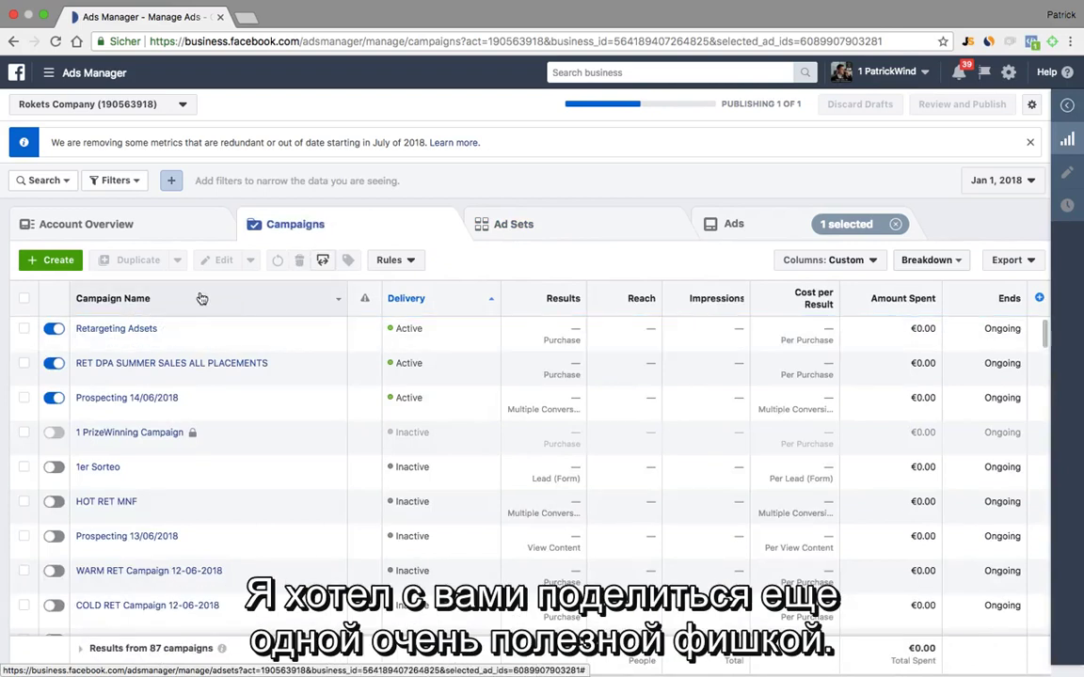
click(198, 302)
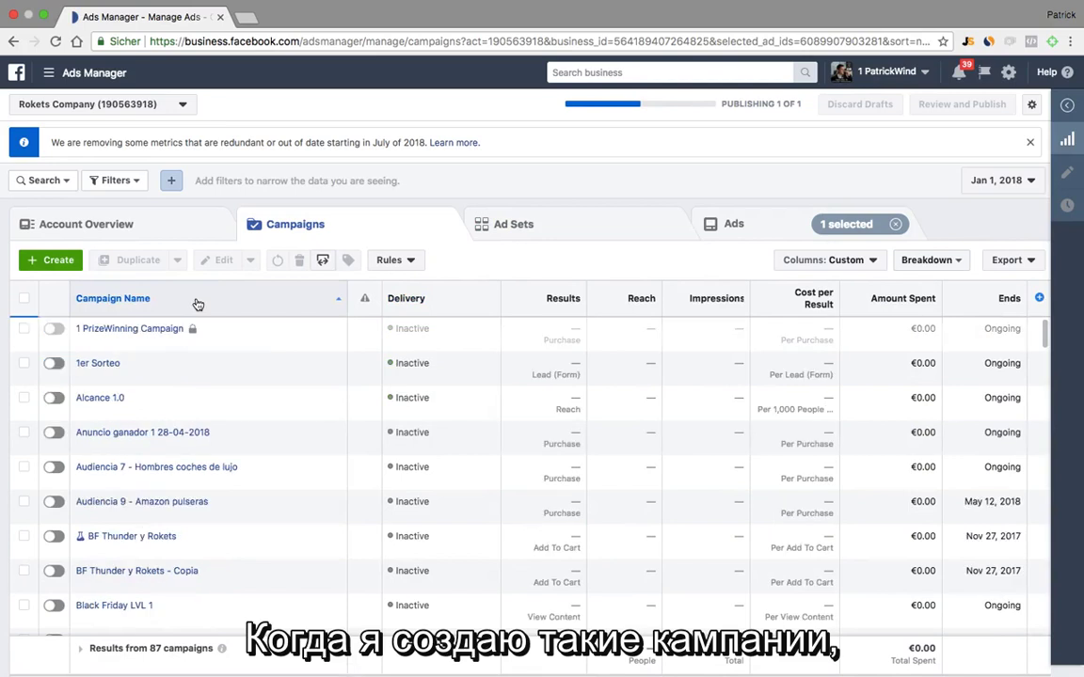
click(116, 329)
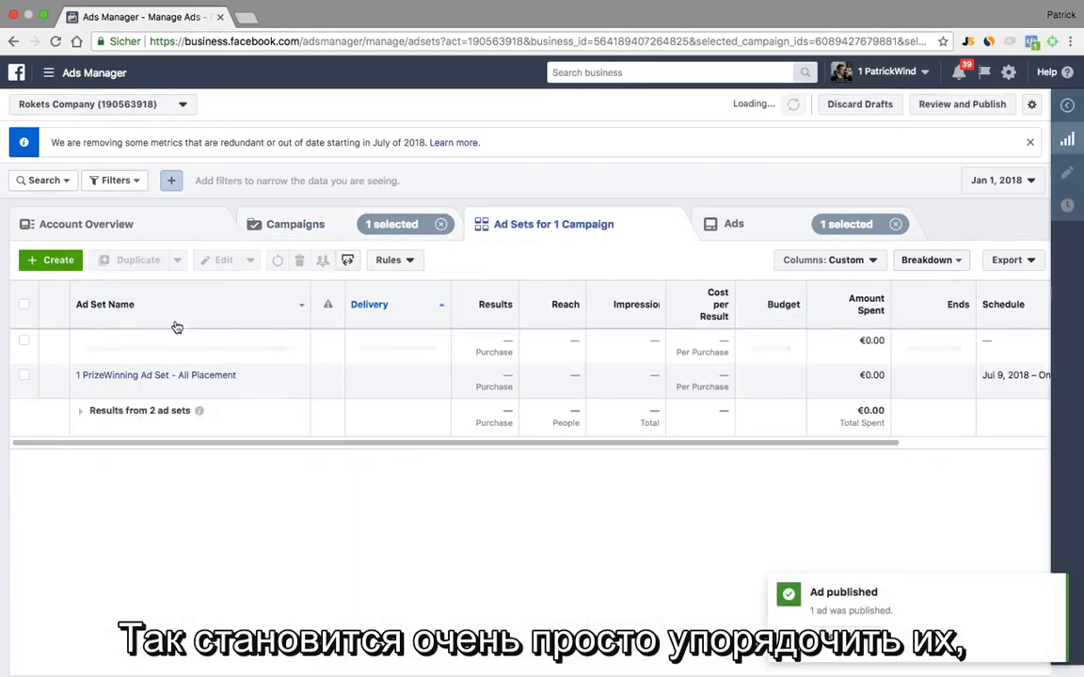
click(189, 307)
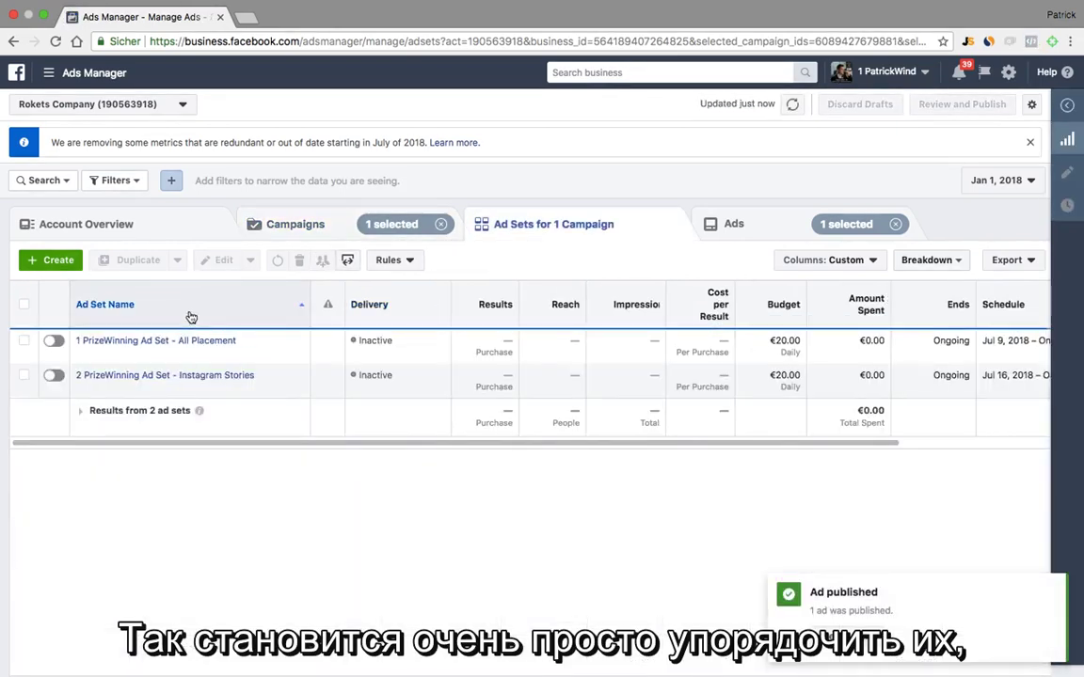
click(167, 378)
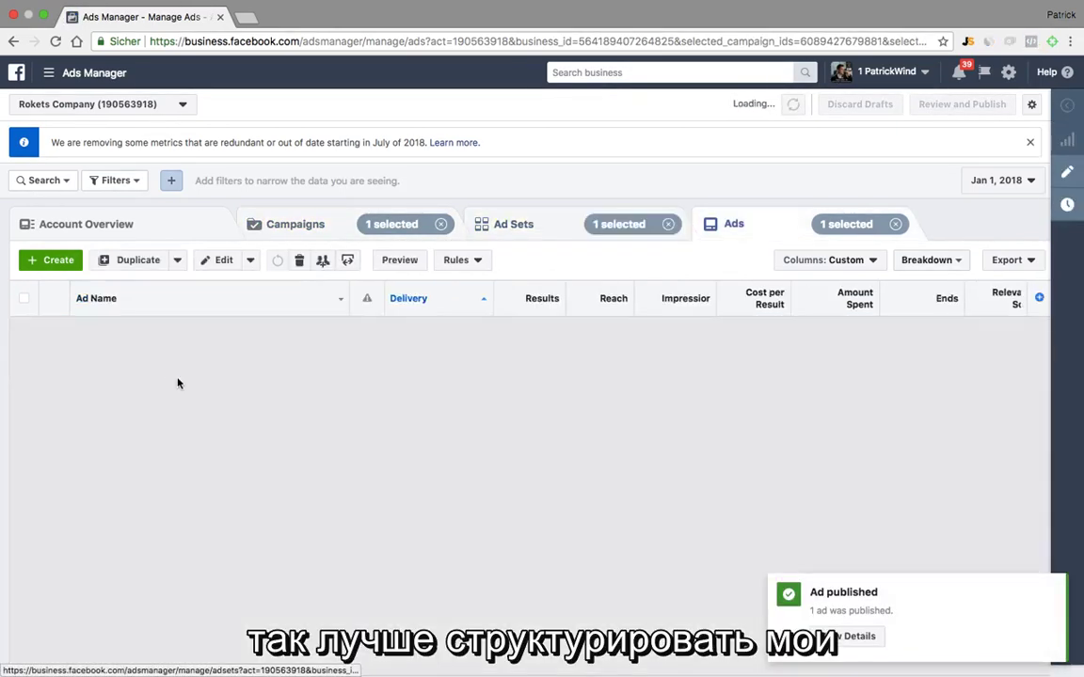
Step: Switch off PrizeWinning Instagram Story 2, sort ads by name, and preview both story ads
click(1055, 590)
click(54, 330)
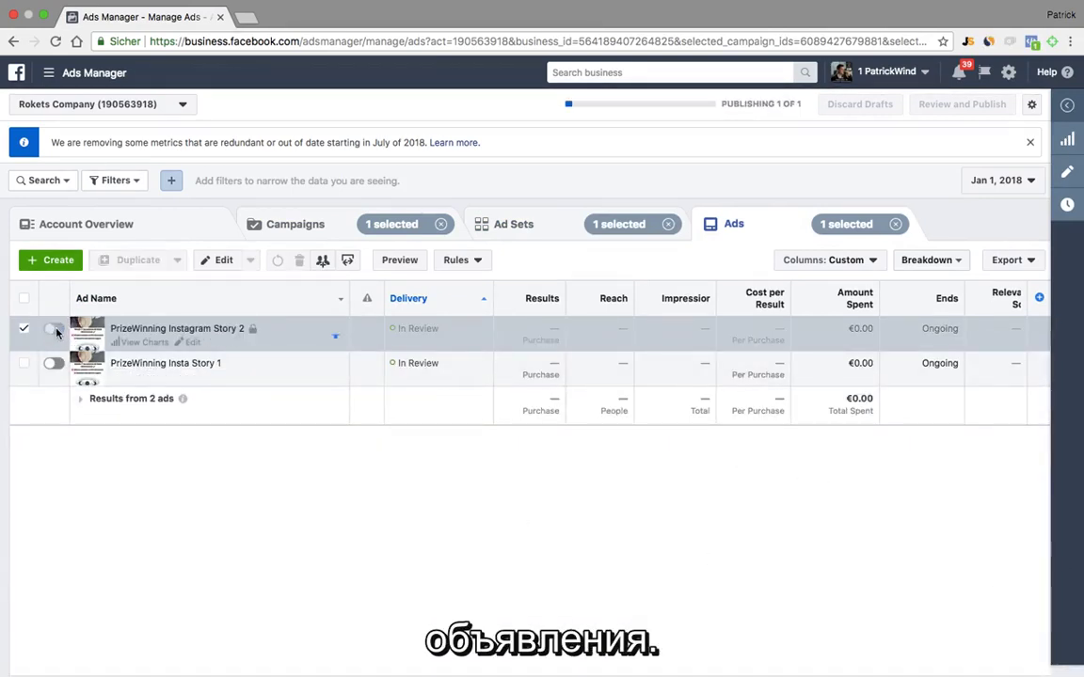
click(216, 299)
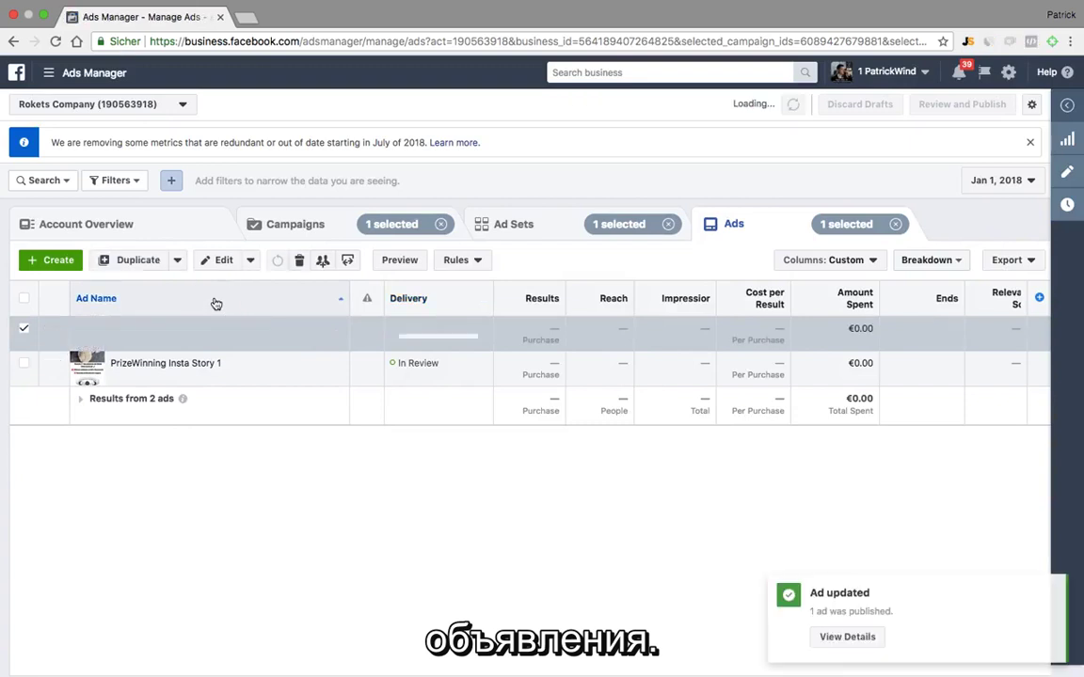
click(23, 363)
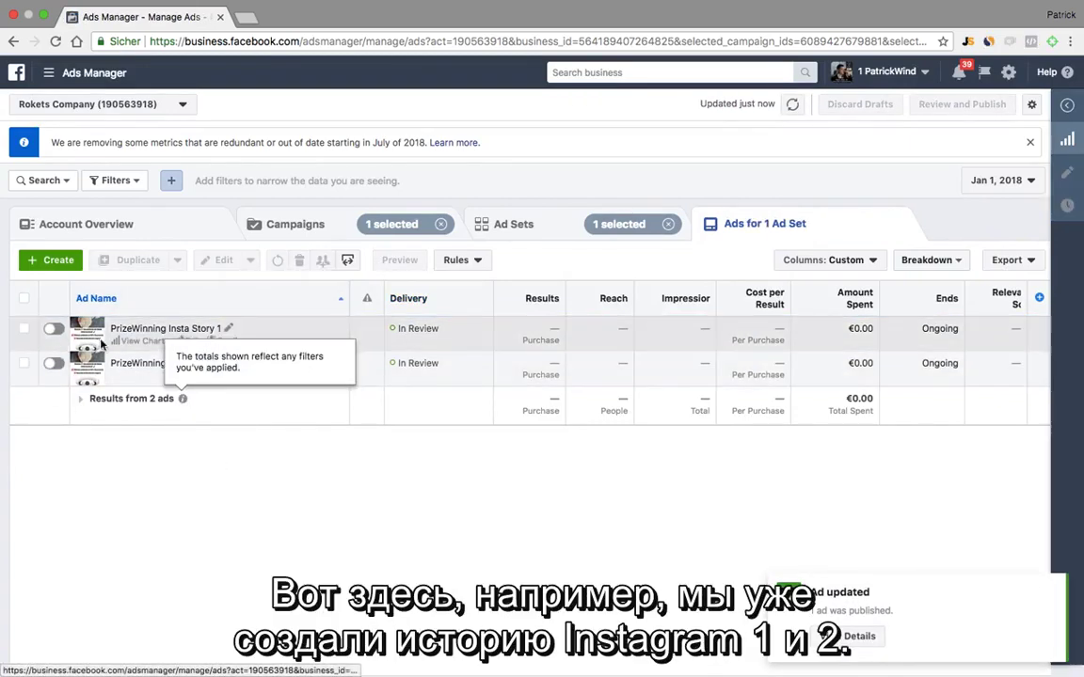
click(24, 299)
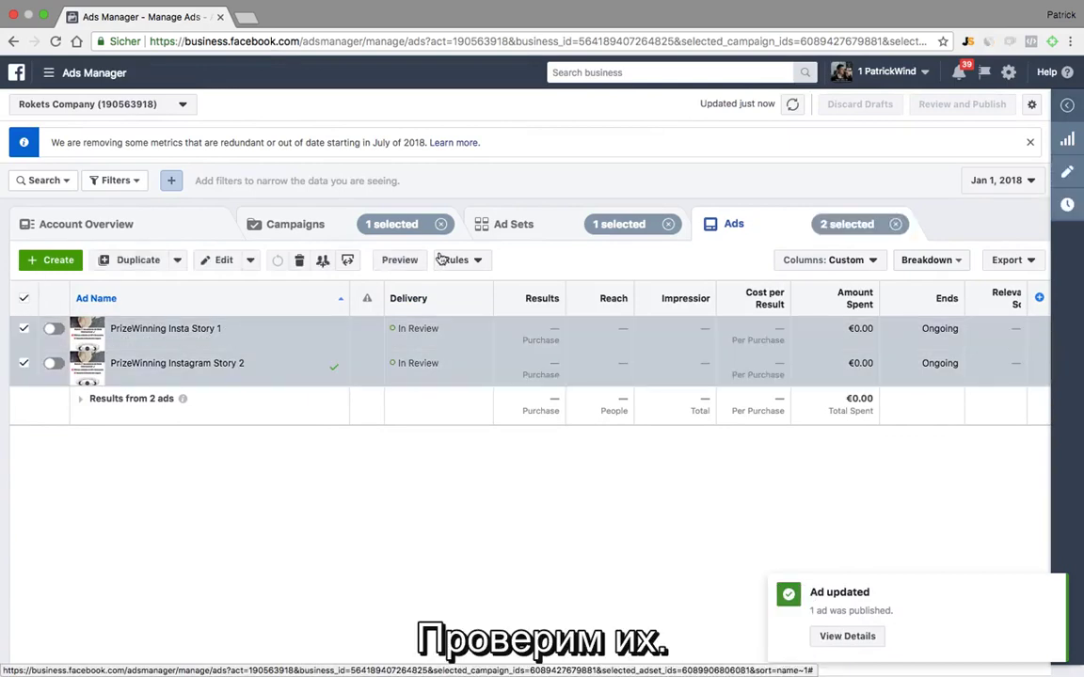
click(399, 262)
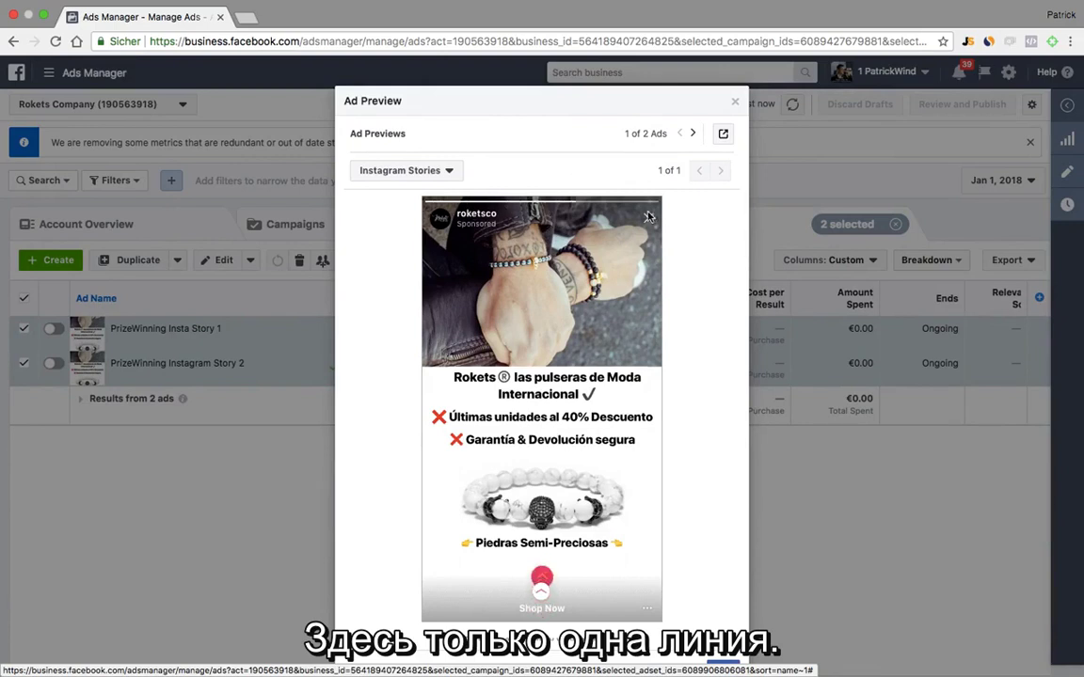
Step: Flip between the two story ad previews, ending on the carousel ad (2 of 2)
click(693, 134)
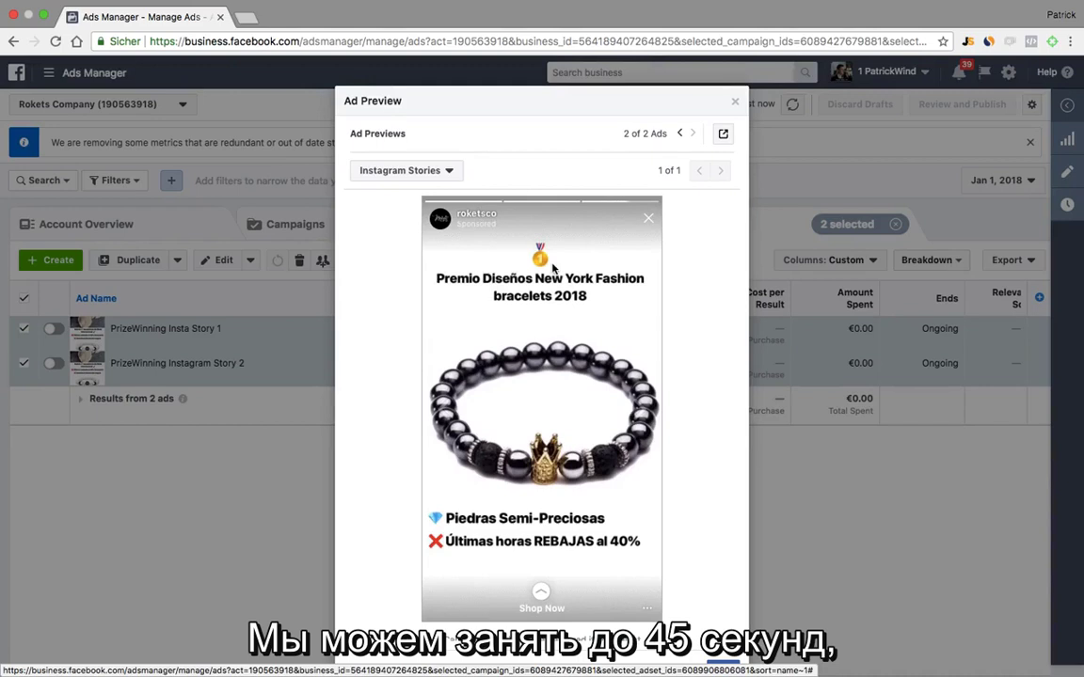
click(683, 134)
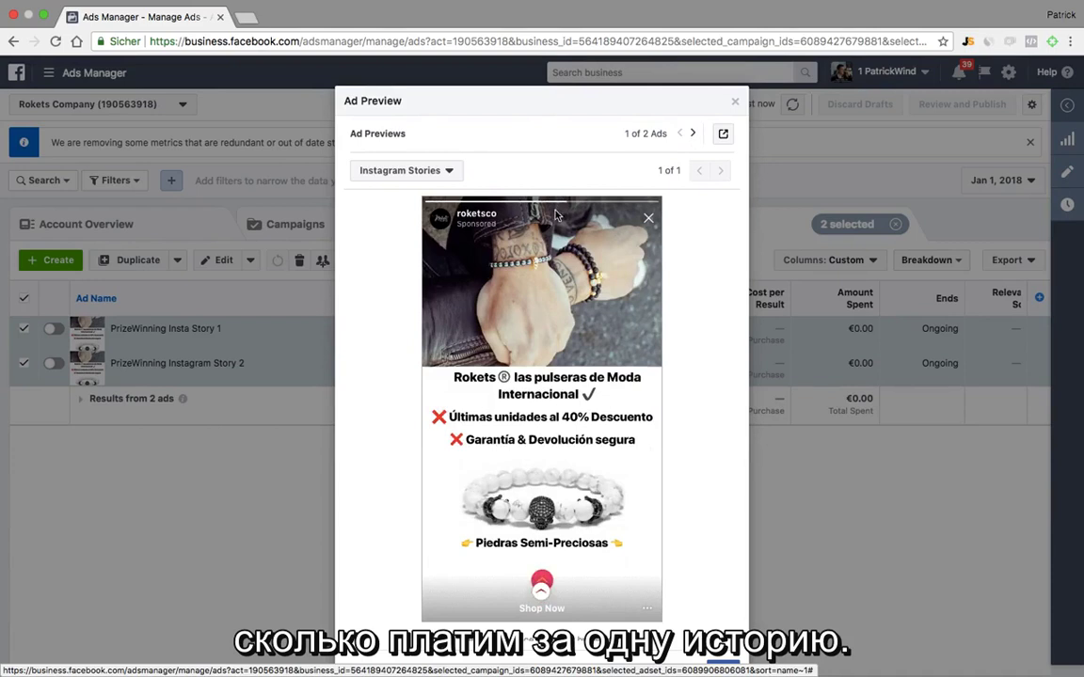
click(693, 135)
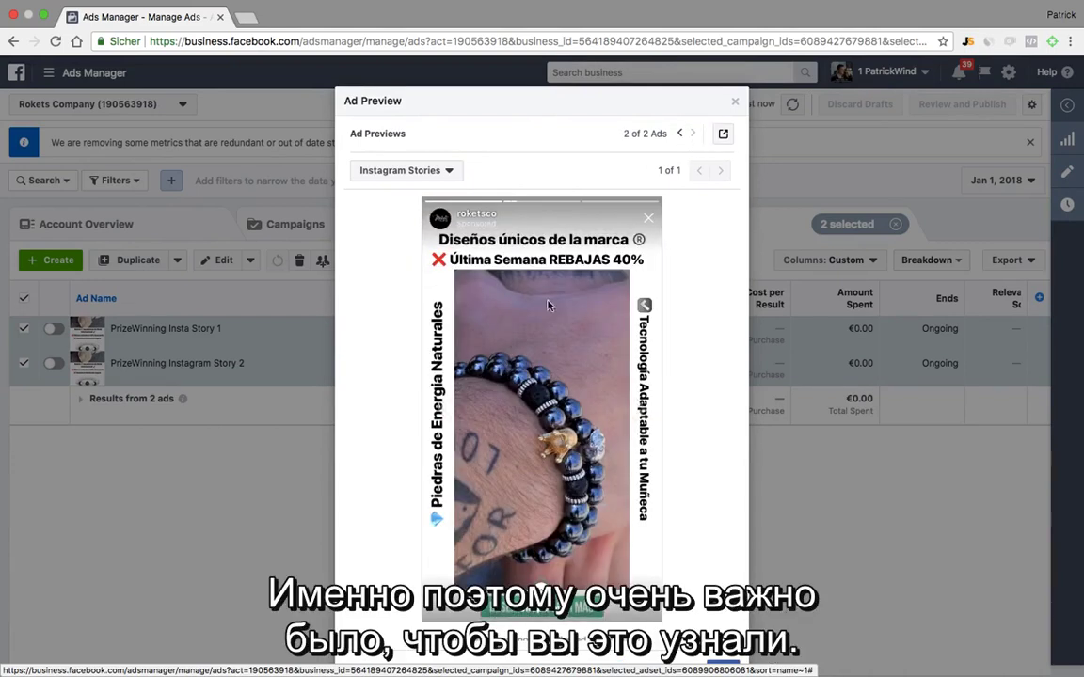